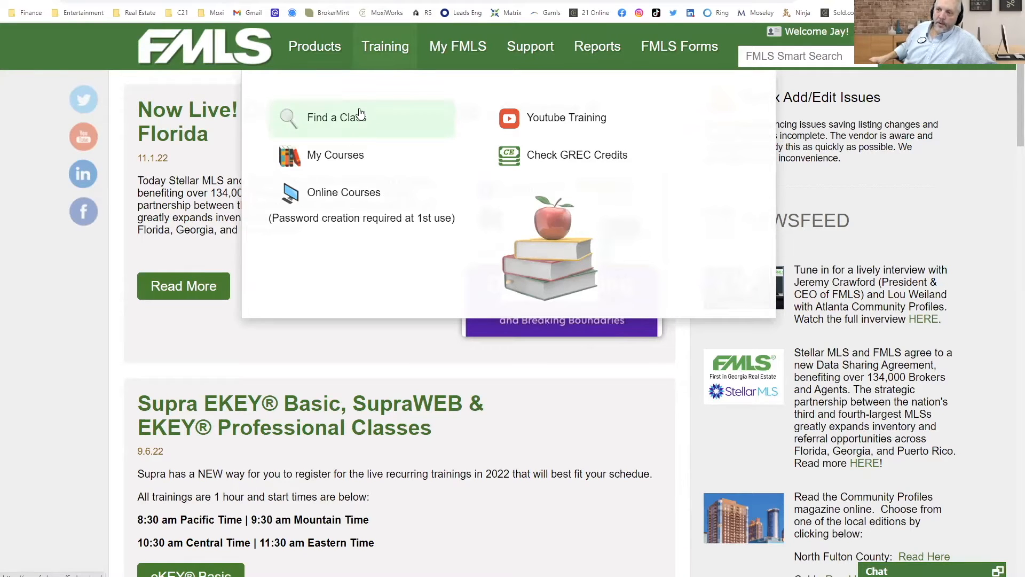
- Open the Find a Class schedule and browse the FMLS-Zoom Classroom sessions, with their seats left and CE credits
{"action": "left_click", "coordinate": [334, 119]}
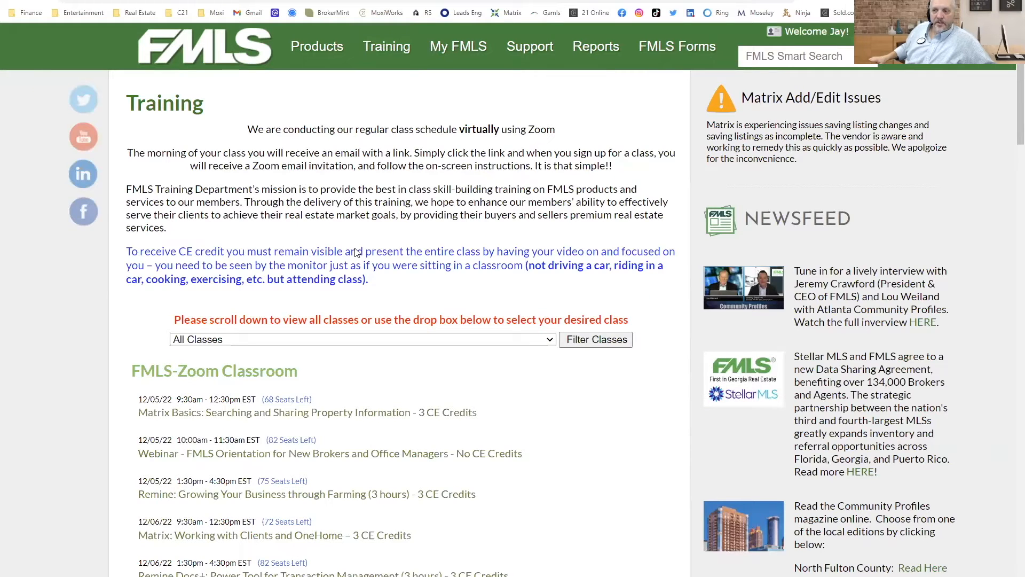
{"action": "scroll", "coordinate": [337, 224], "scroll_direction": "down", "scroll_amount": 6}
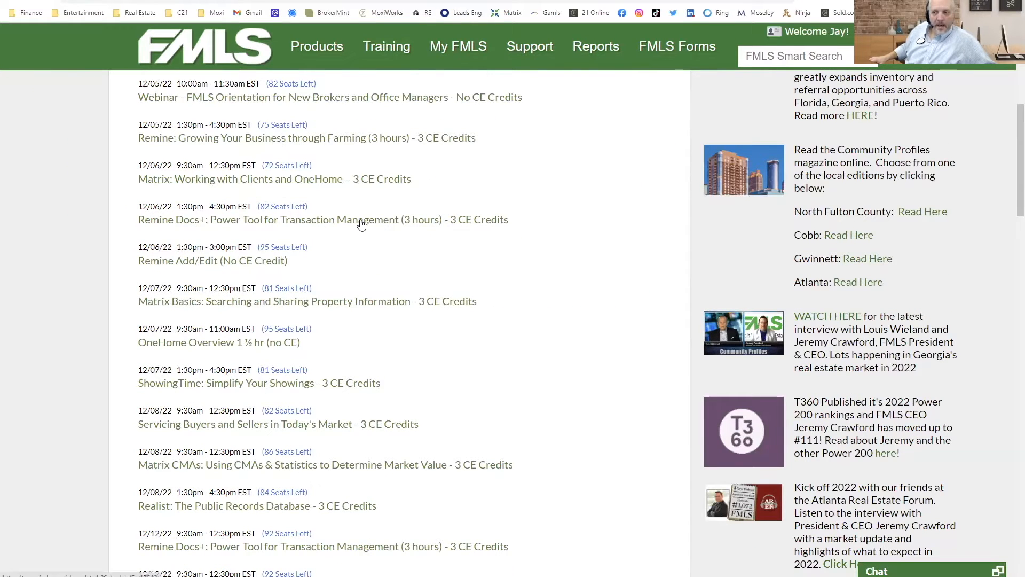
{"action": "scroll", "coordinate": [359, 225], "scroll_direction": "up", "scroll_amount": 3}
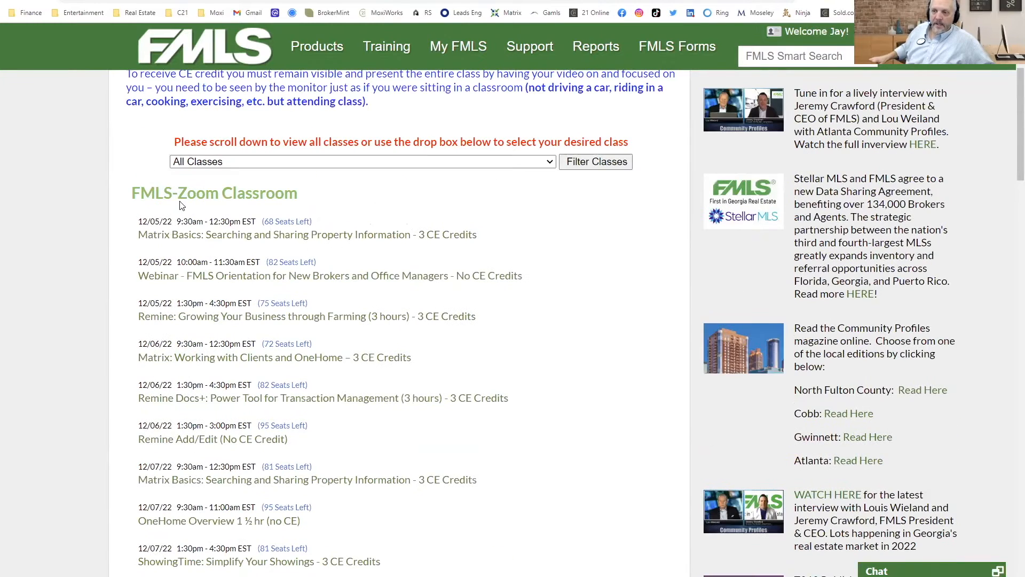
{"action": "left_click_drag", "start_coordinate": [178, 192], "coordinate": [221, 191]}
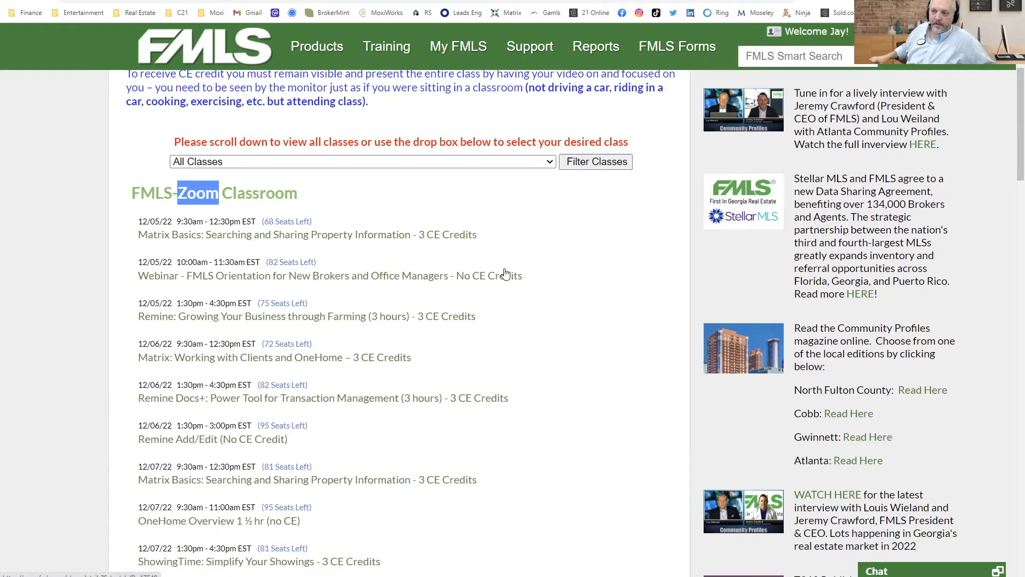
{"action": "scroll", "coordinate": [469, 474], "scroll_direction": "up", "scroll_amount": 2}
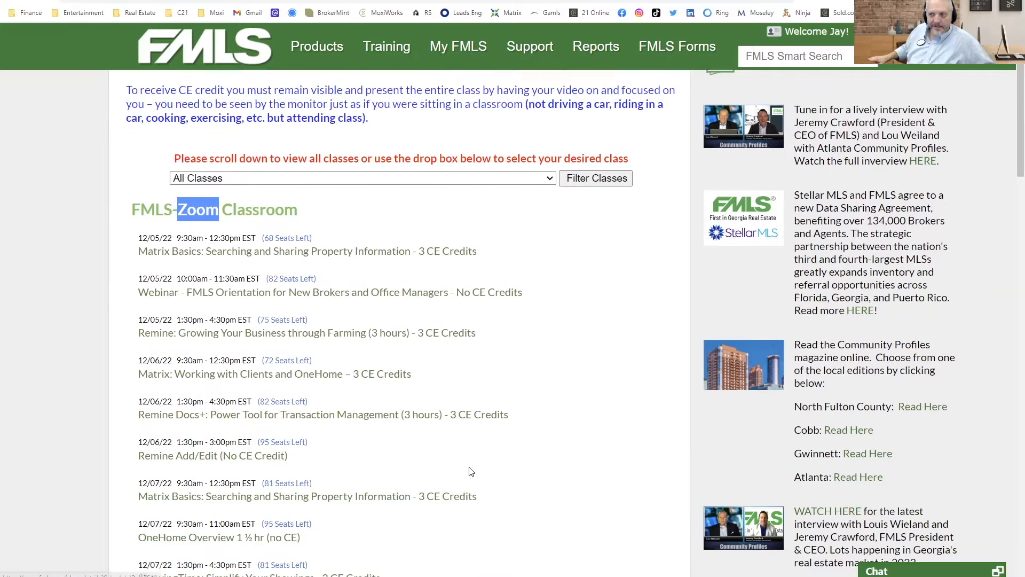
{"action": "scroll", "coordinate": [469, 471], "scroll_direction": "up", "scroll_amount": 2}
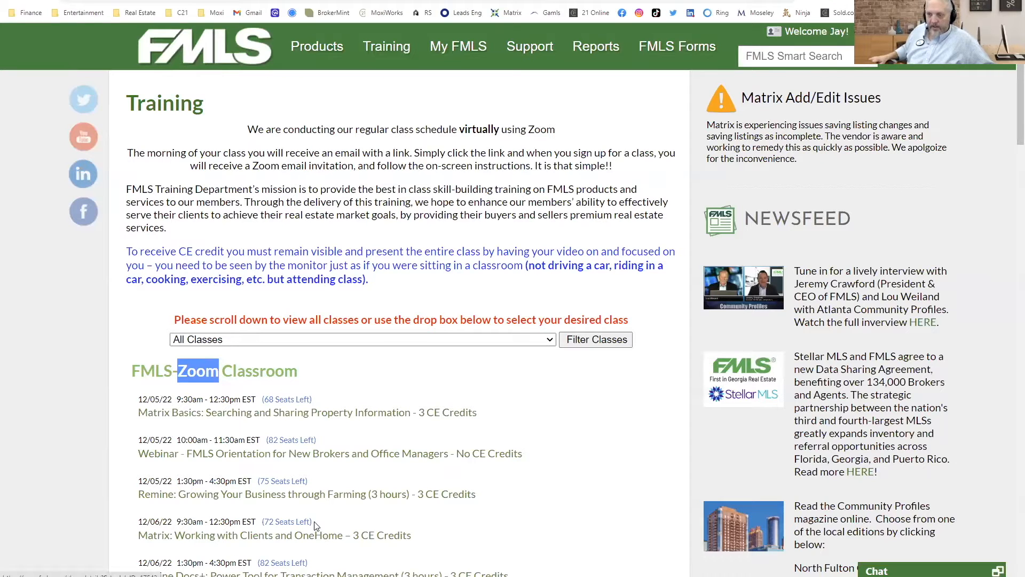
{"action": "scroll", "coordinate": [422, 496], "scroll_direction": "down", "scroll_amount": 2}
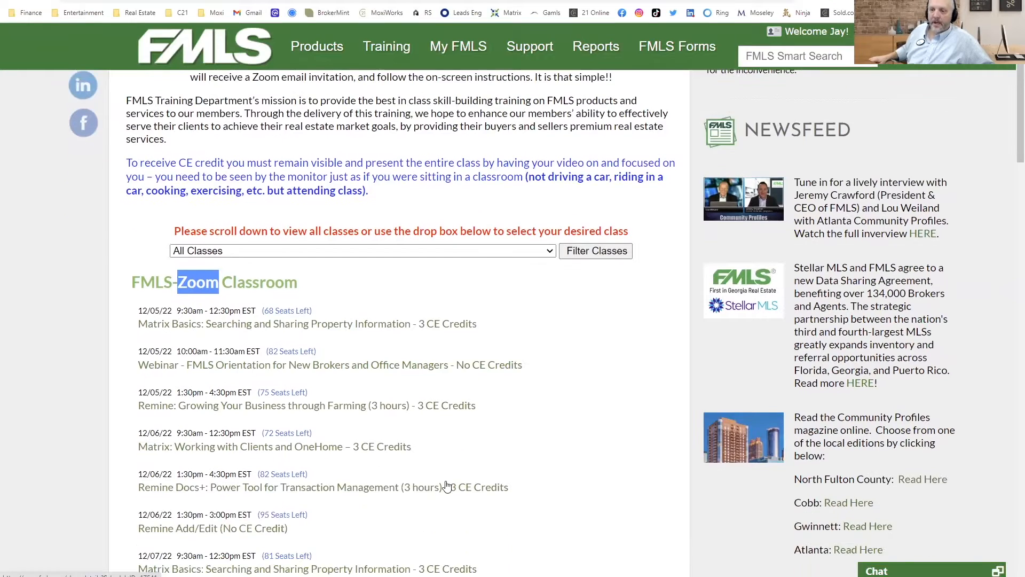
{"action": "scroll", "coordinate": [500, 453], "scroll_direction": "down", "scroll_amount": 3}
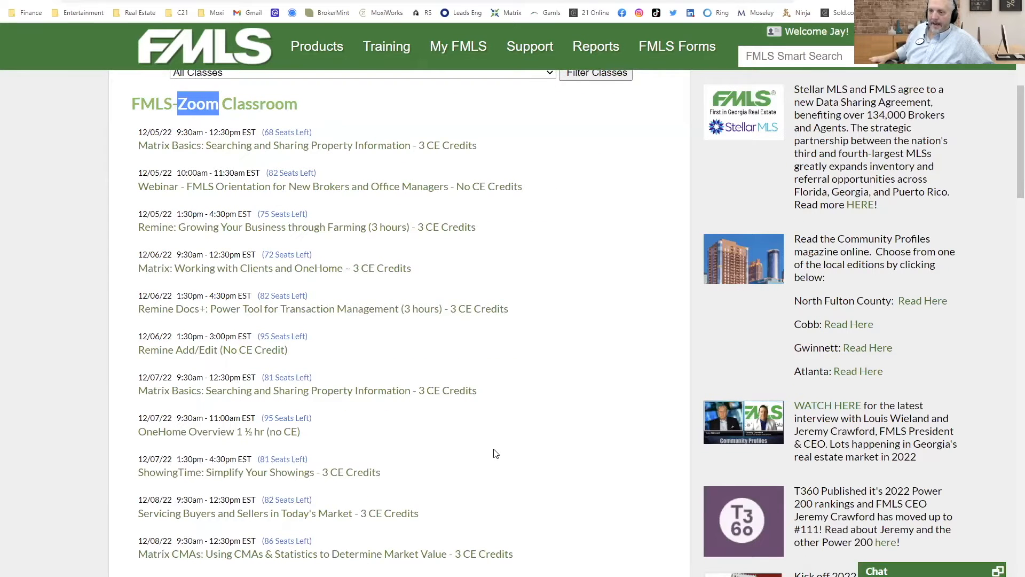
{"action": "scroll", "coordinate": [379, 400], "scroll_direction": "up", "scroll_amount": 1}
{"action": "scroll", "coordinate": [381, 403], "scroll_direction": "up", "scroll_amount": 4}
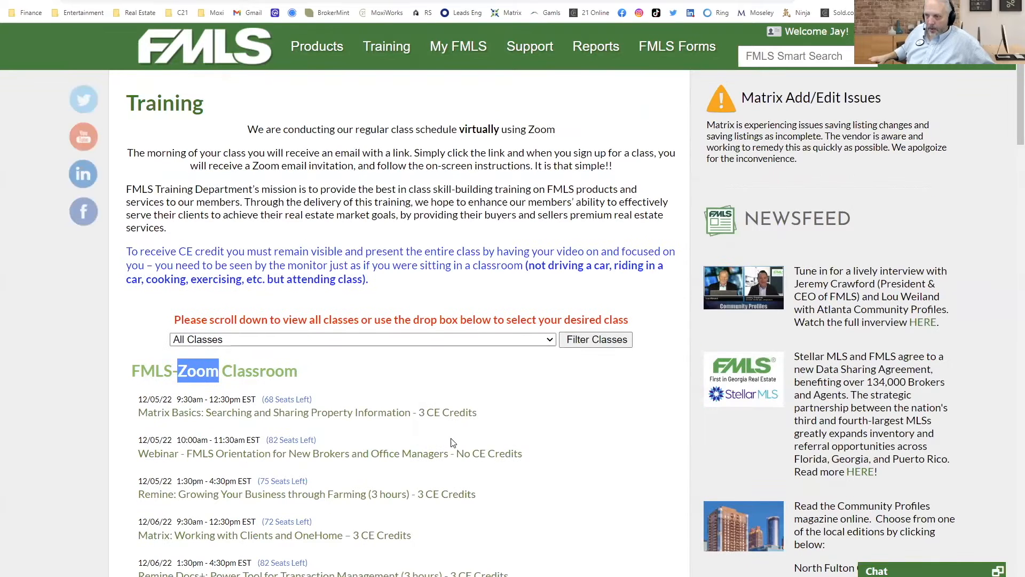
{"action": "mouse_move", "coordinate": [389, 45]}
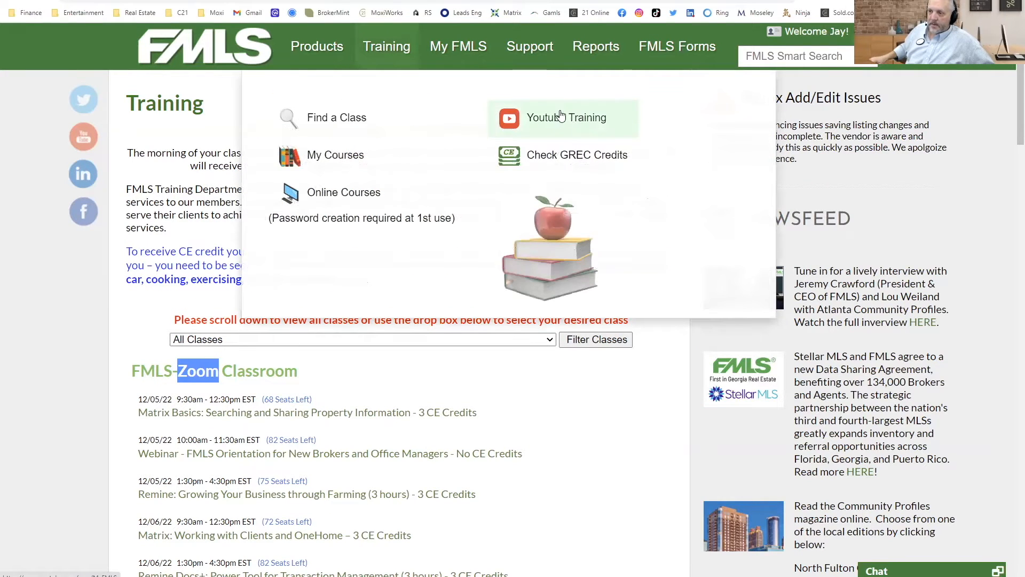
- Open the MyFMLS YouTube training channel and scroll its home page
{"action": "left_click", "coordinate": [564, 121]}
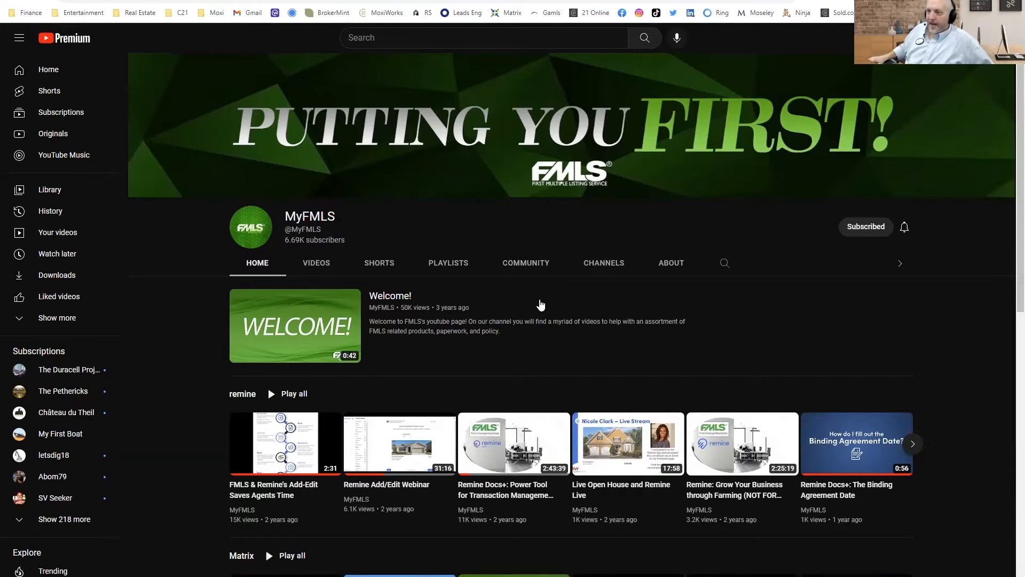
{"action": "scroll", "coordinate": [538, 299], "scroll_direction": "down", "scroll_amount": 5}
{"action": "scroll", "coordinate": [535, 303], "scroll_direction": "down", "scroll_amount": 5}
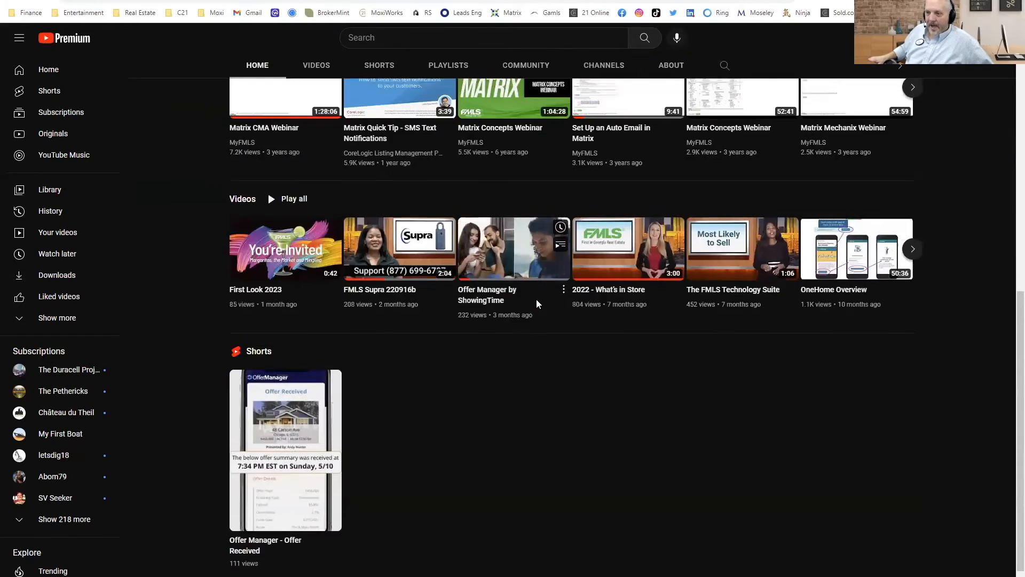
{"action": "scroll", "coordinate": [508, 316], "scroll_direction": "up", "scroll_amount": 10}
- Show the channel's Videos tab and browse recent uploads like First Look 2023
{"action": "left_click", "coordinate": [325, 267]}
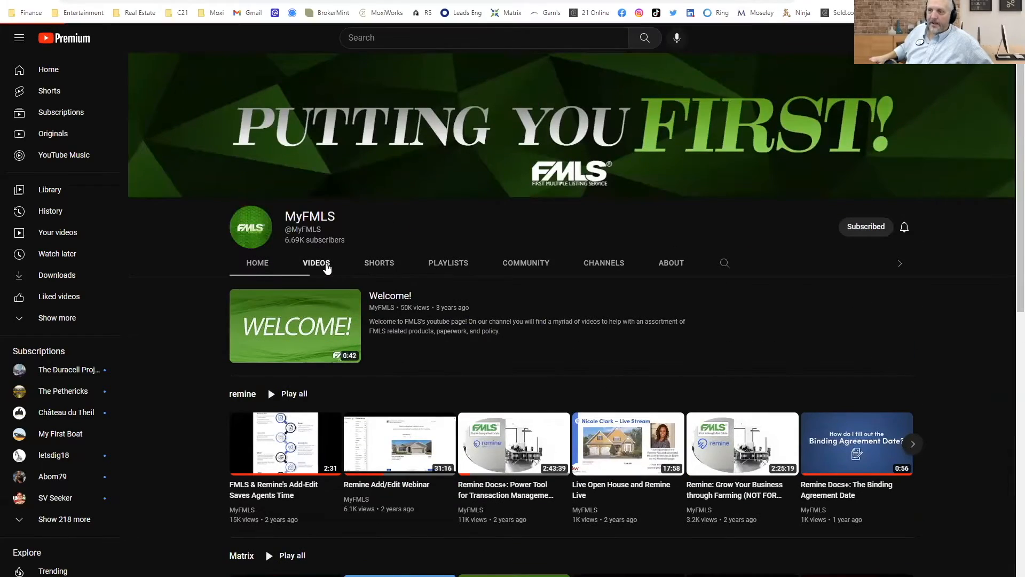
{"action": "scroll", "coordinate": [483, 305], "scroll_direction": "down", "scroll_amount": 18}
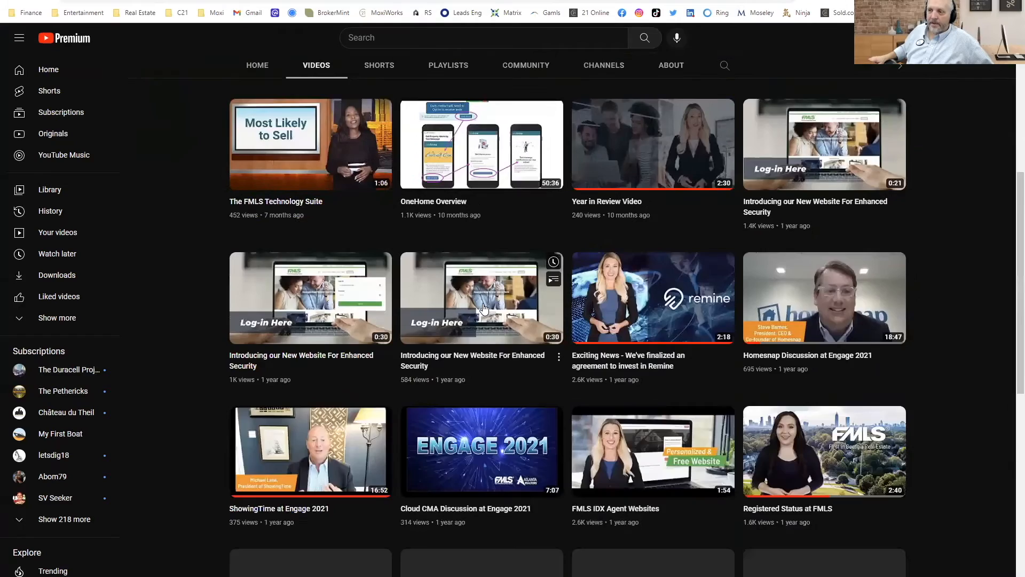
{"action": "scroll", "coordinate": [483, 305], "scroll_direction": "up", "scroll_amount": 10}
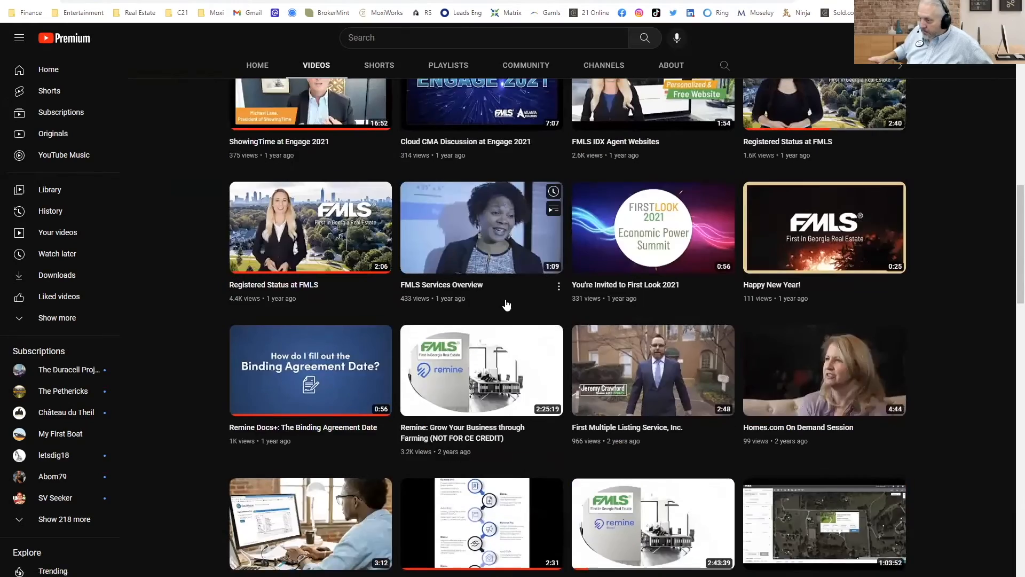
{"action": "scroll", "coordinate": [528, 332], "scroll_direction": "up", "scroll_amount": 8}
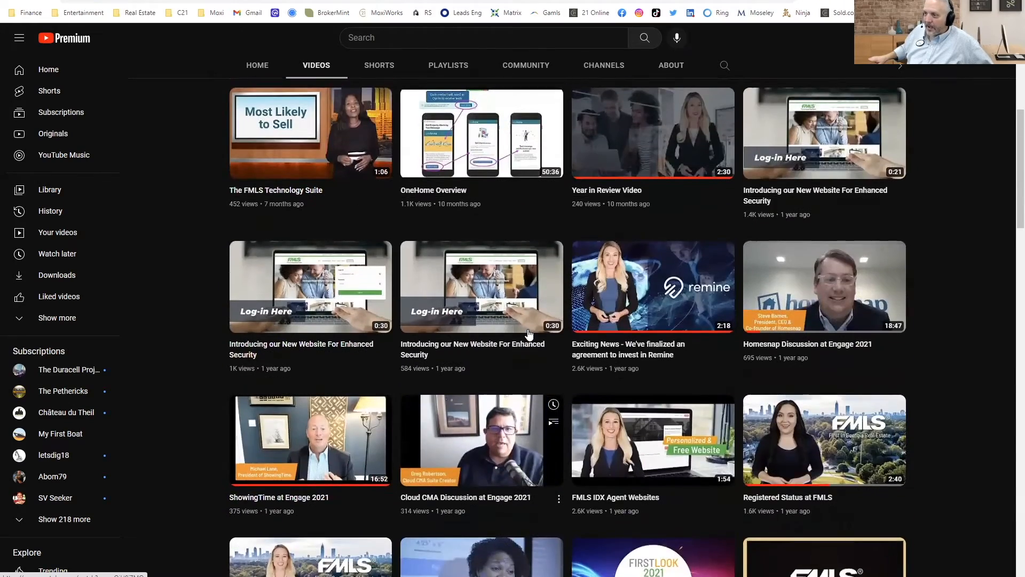
{"action": "scroll", "coordinate": [528, 335], "scroll_direction": "down", "scroll_amount": 20}
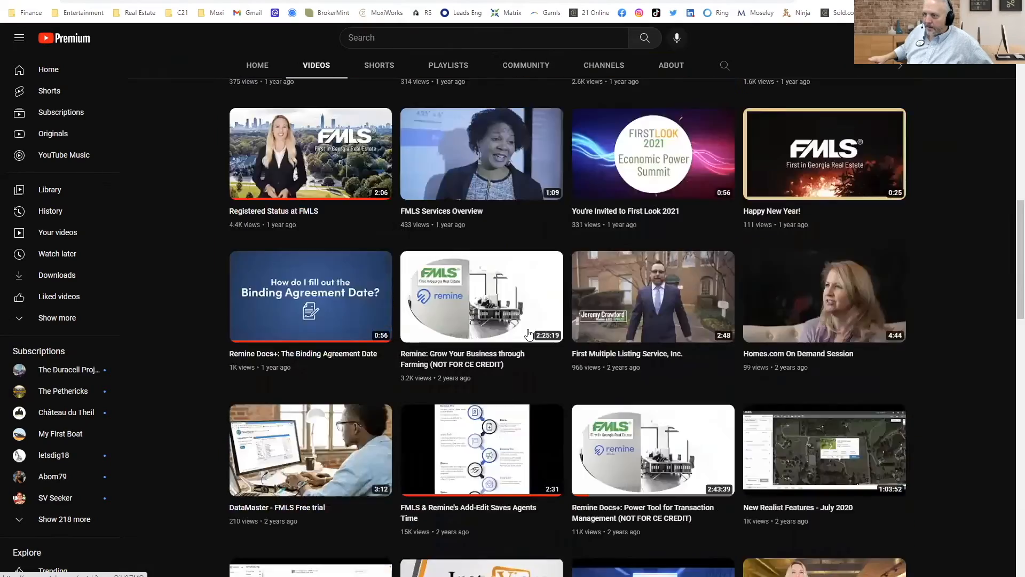
{"action": "scroll", "coordinate": [527, 332], "scroll_direction": "up", "scroll_amount": 20}
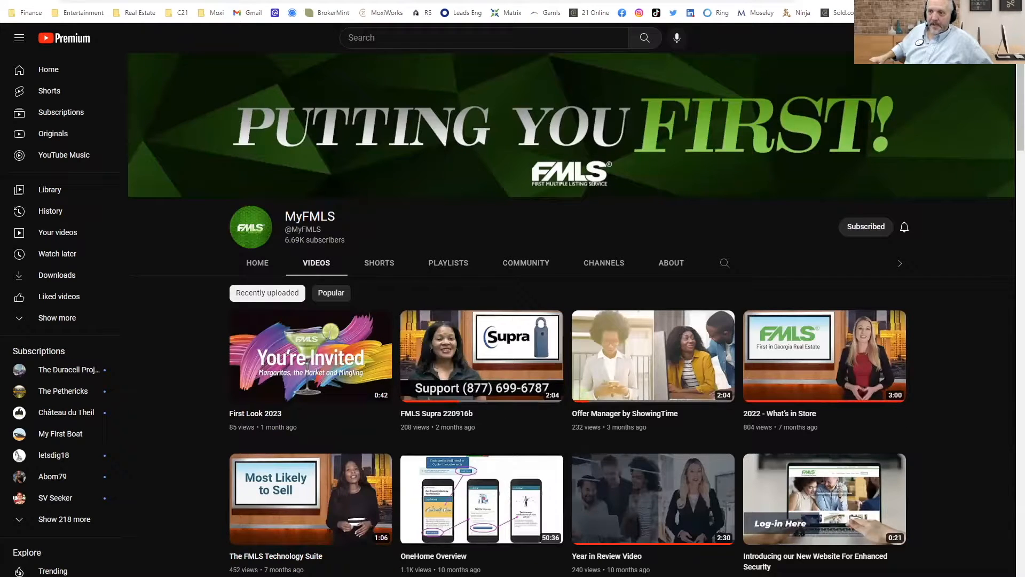
- Return to FMLS, load the main Training page, and open the Check GREC Credits link
{"action": "left_click", "coordinate": [65, 2]}
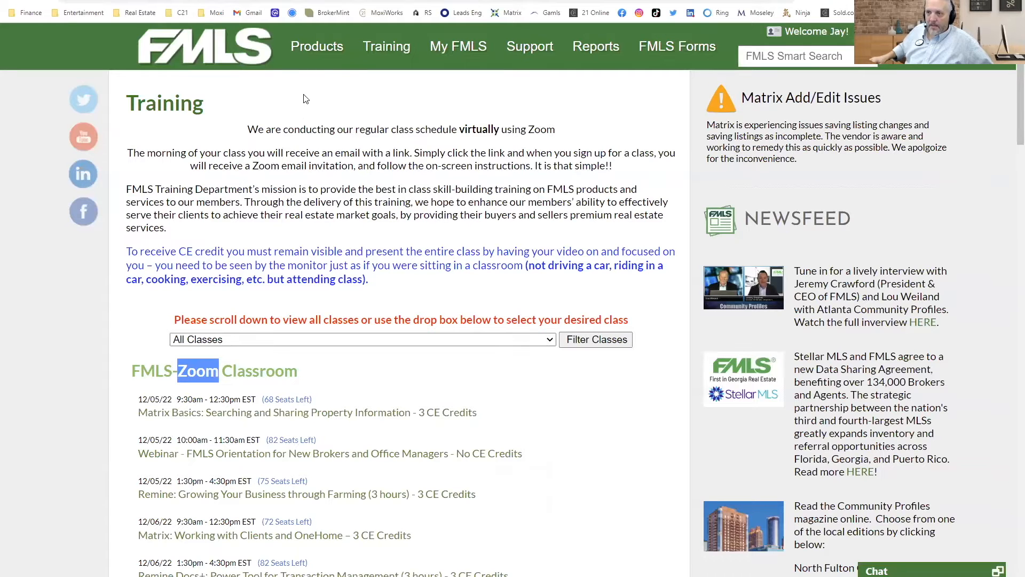
{"action": "mouse_move", "coordinate": [380, 52]}
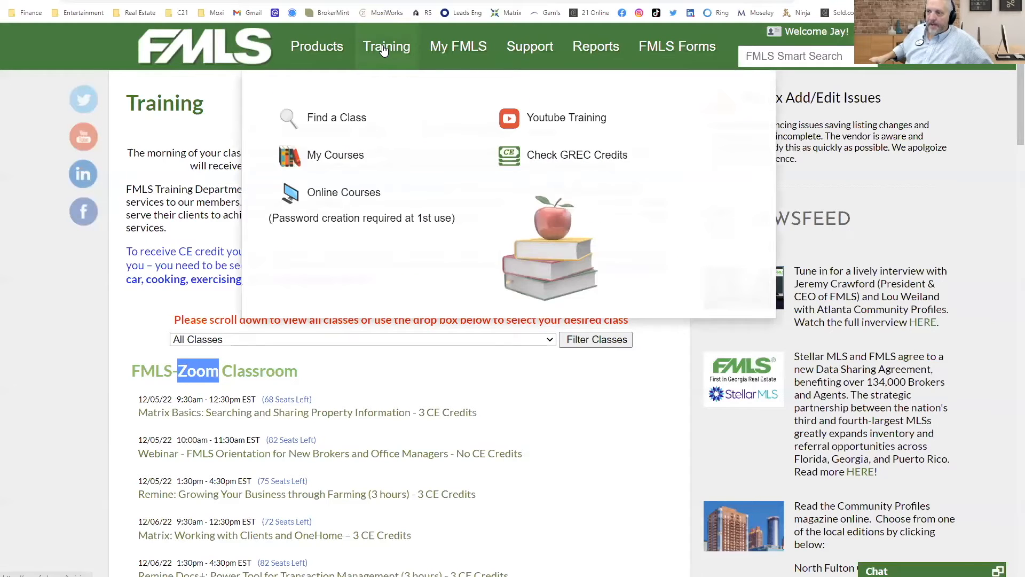
{"action": "left_click", "coordinate": [384, 48]}
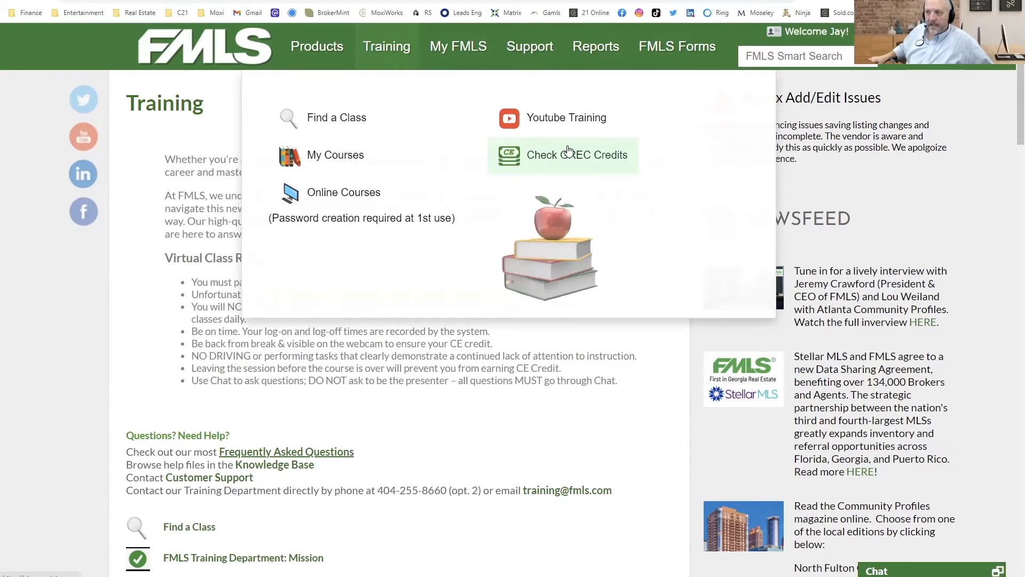
{"action": "left_click", "coordinate": [551, 159]}
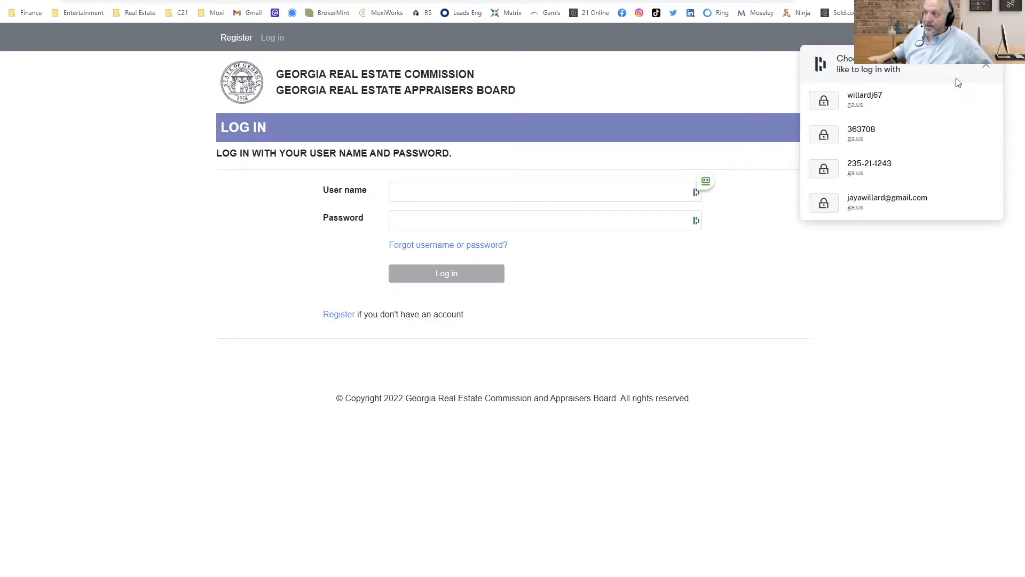
- Dismiss the saved-login popup on the GREC log-in page and return to the FMLS Training tab
{"action": "left_click", "coordinate": [985, 65]}
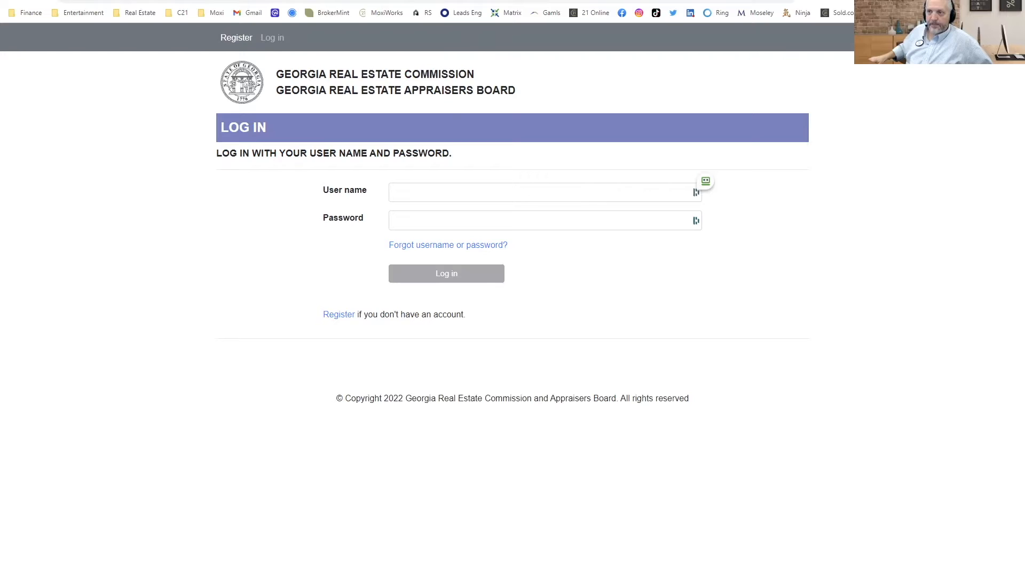
{"action": "key", "text": "ctrl+Tab"}
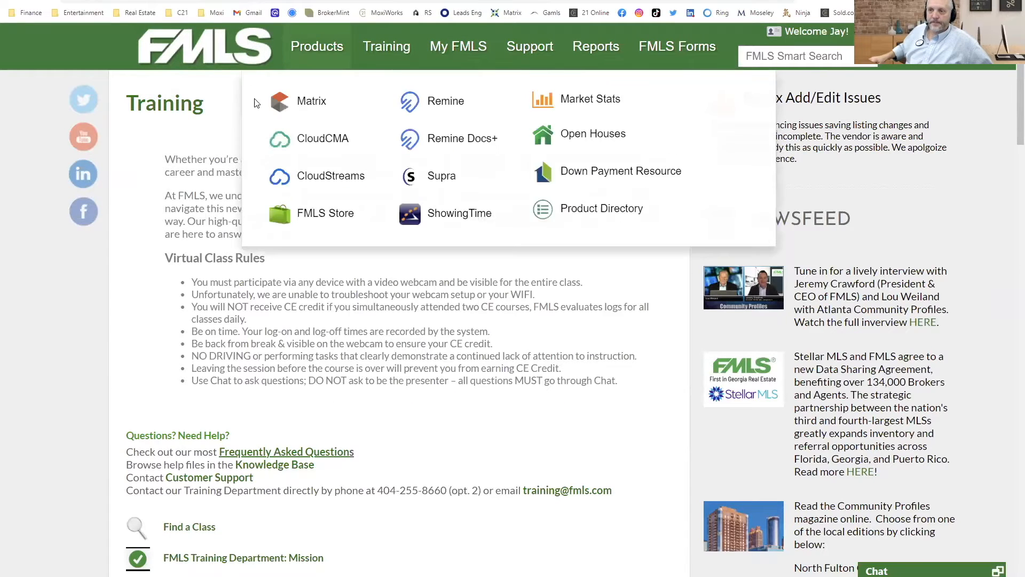
- Go to the FMLS home page headlined by the Georgia & Florida Data Share Partnership news
{"action": "left_click", "coordinate": [217, 40]}
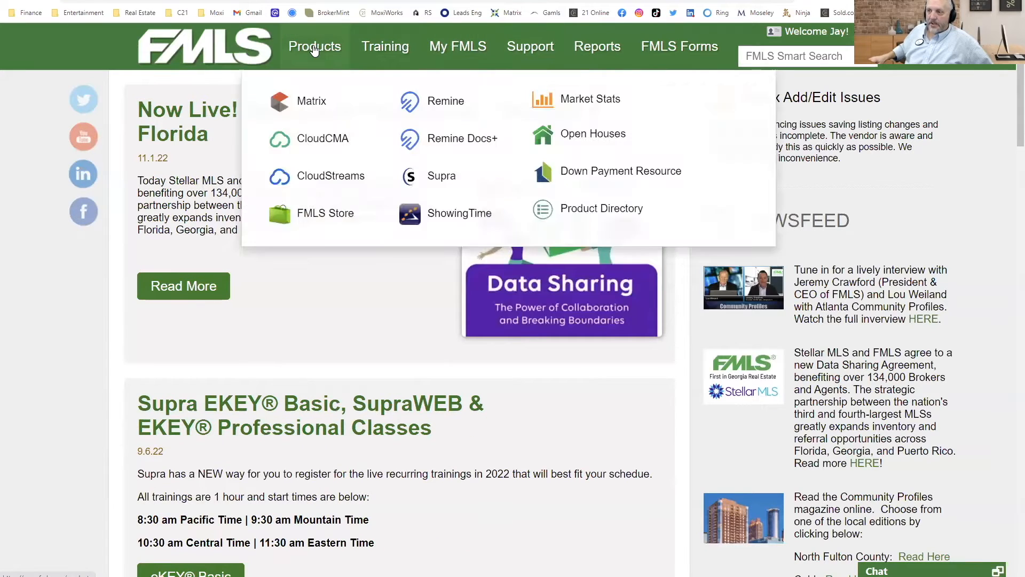
{"action": "mouse_move", "coordinate": [597, 47]}
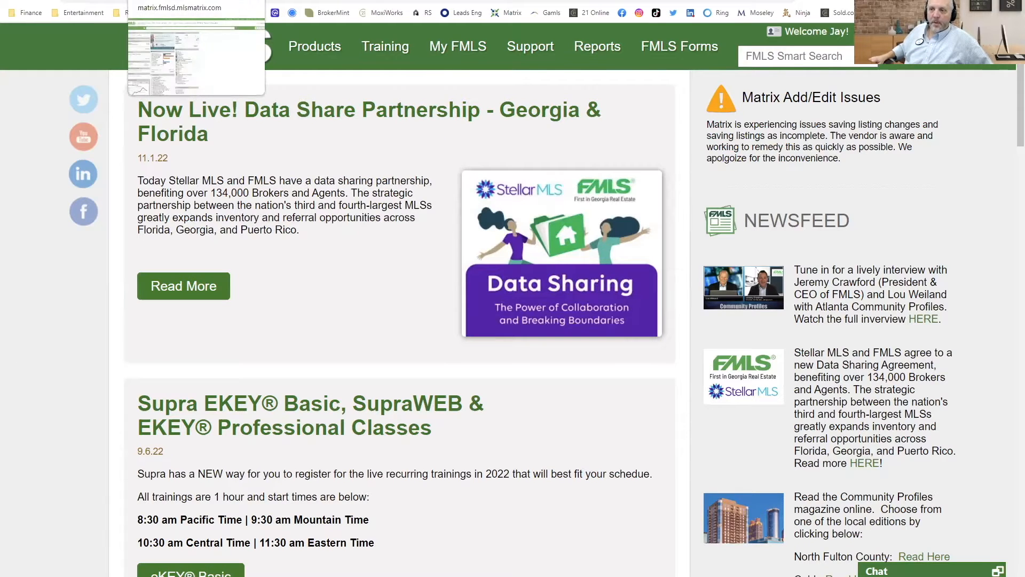
- Switch to the open Matrix tab and bookmark the dashboard page
{"action": "left_click", "coordinate": [181, 1]}
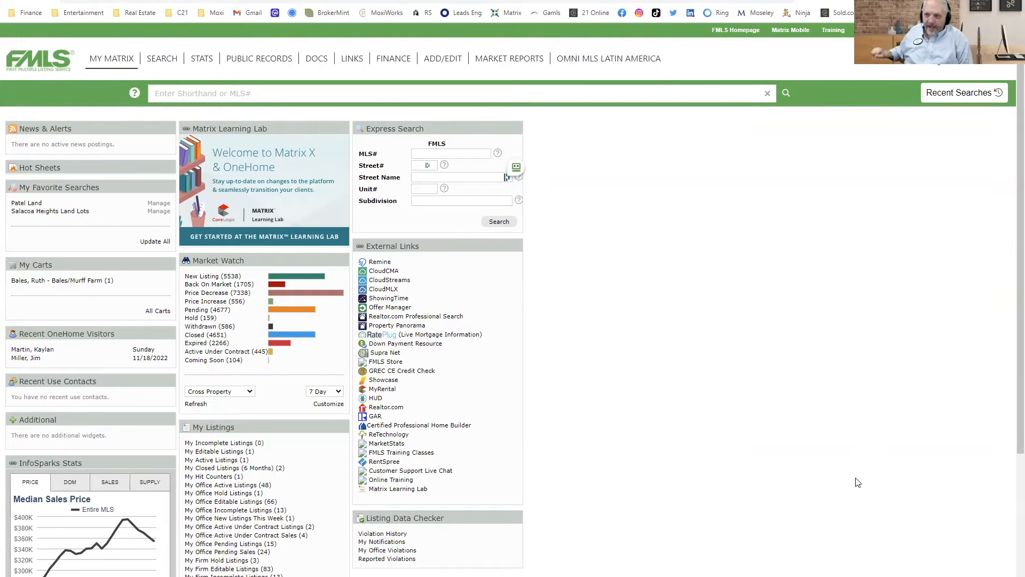
{"action": "left_click", "coordinate": [789, 2]}
{"action": "left_click", "coordinate": [742, 206]}
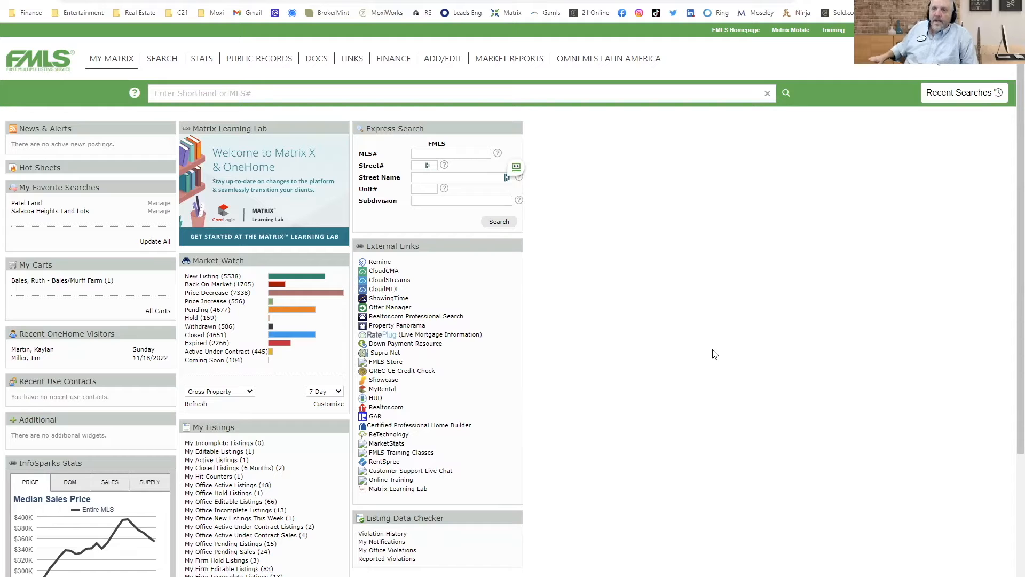
- Reload the My Matrix Dashboard and scroll to My Listings, including My Firm Editable Listings (83)
{"action": "mouse_move", "coordinate": [111, 58]}
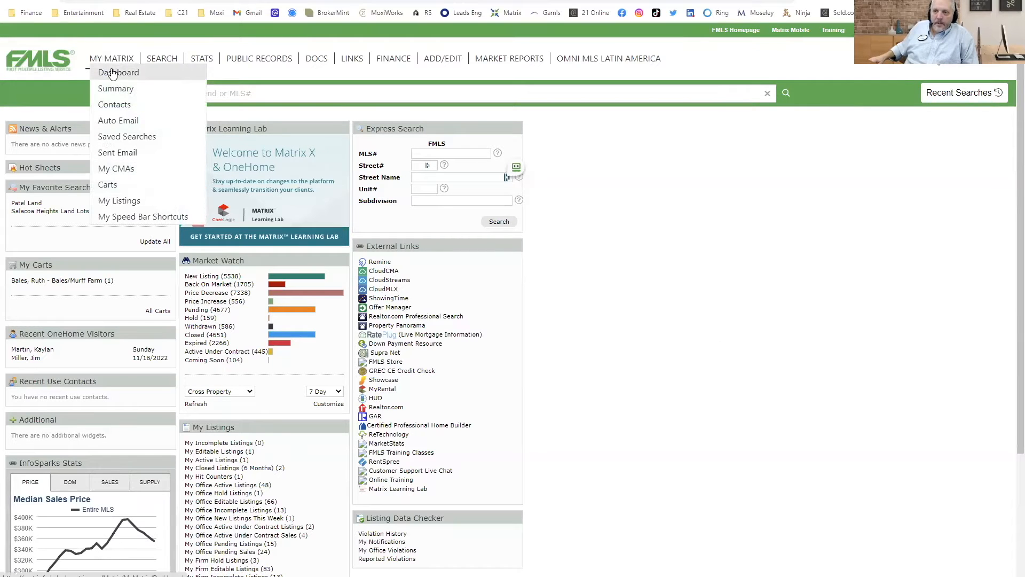
{"action": "left_click", "coordinate": [113, 73]}
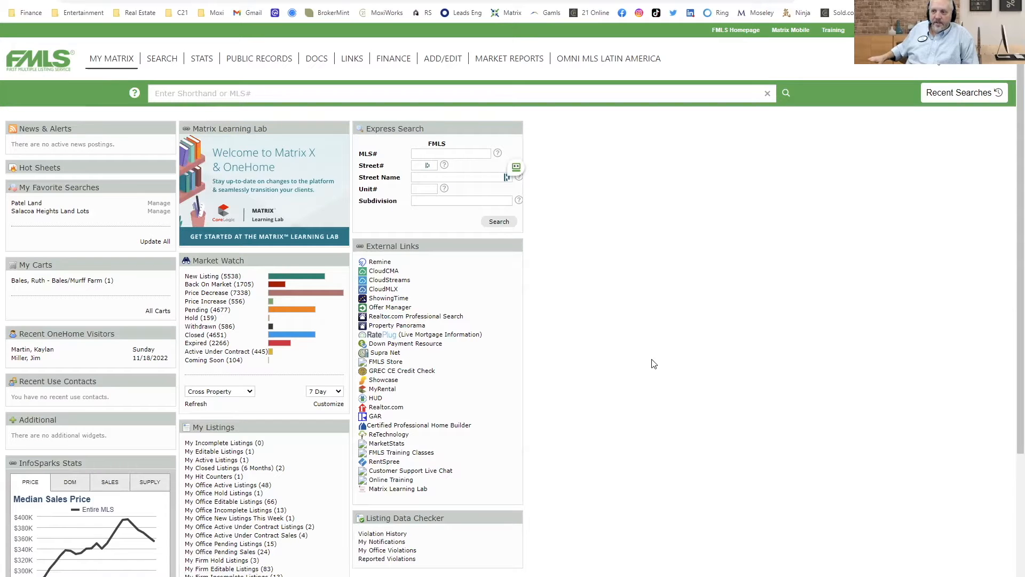
{"action": "mouse_move", "coordinate": [167, 61]}
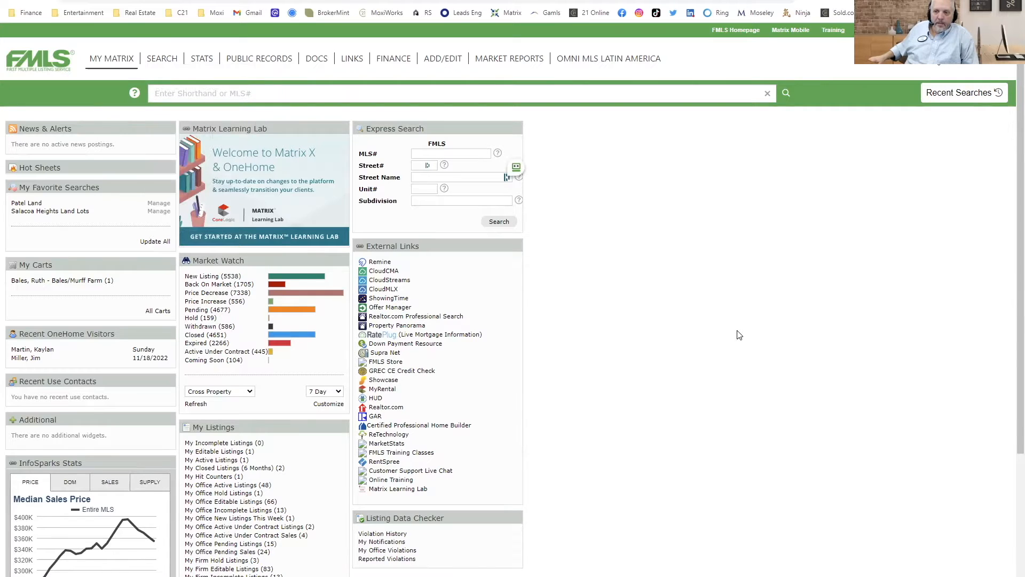
{"action": "scroll", "coordinate": [739, 335], "scroll_direction": "down", "scroll_amount": 2}
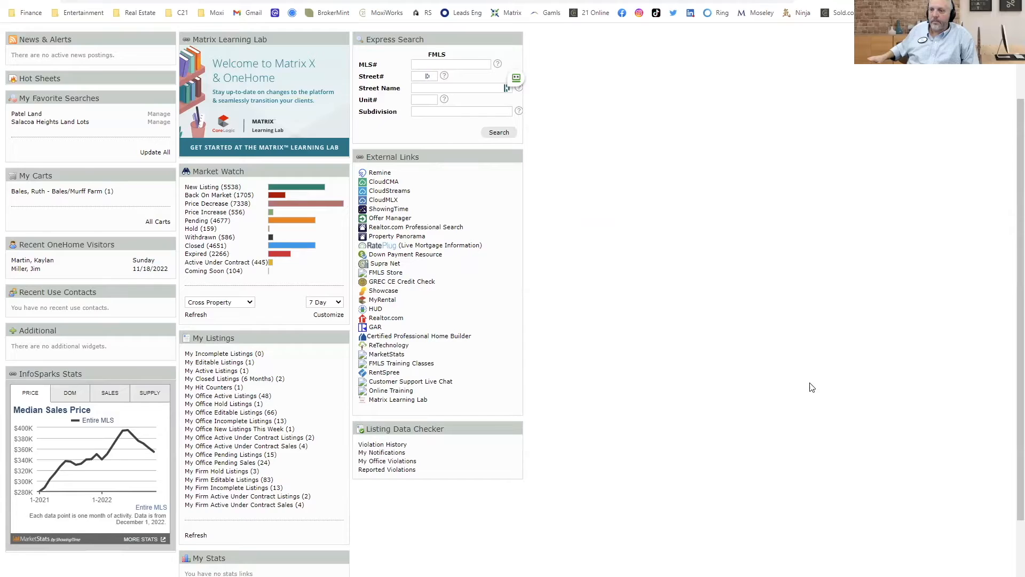
{"action": "scroll", "coordinate": [810, 387], "scroll_direction": "up", "scroll_amount": 2}
{"action": "scroll", "coordinate": [808, 385], "scroll_direction": "down", "scroll_amount": 3}
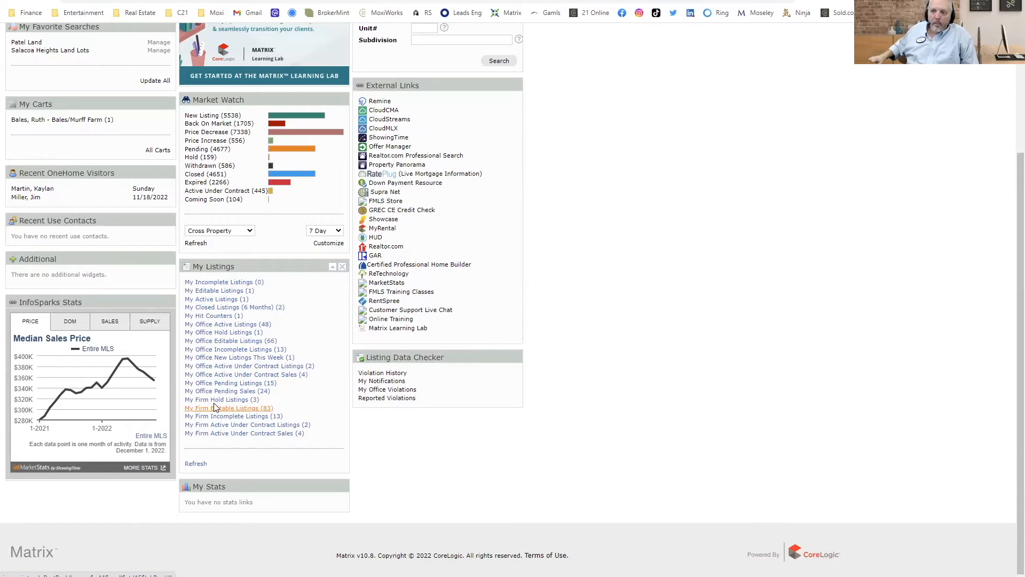
{"action": "left_click", "coordinate": [203, 300]}
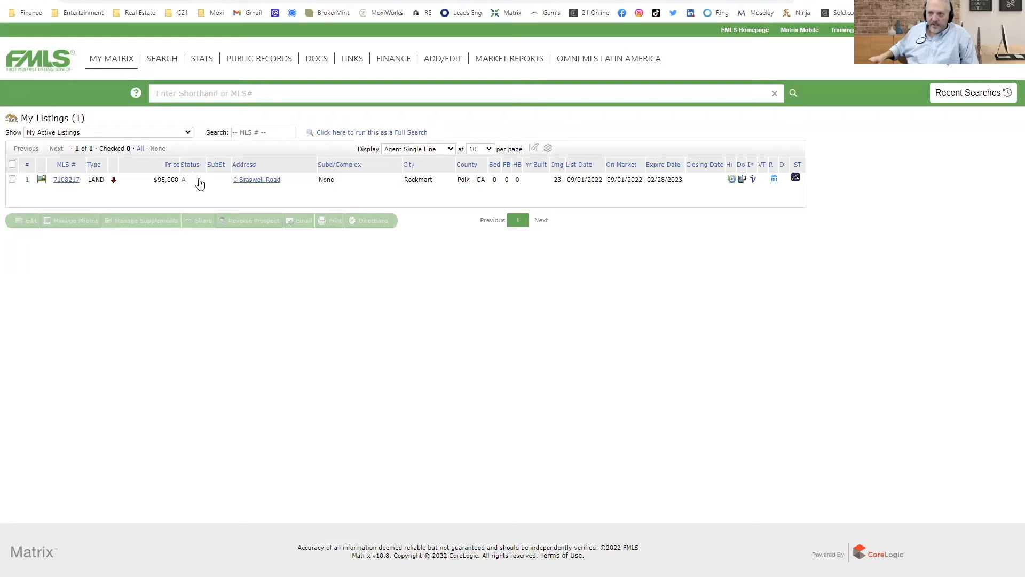
{"action": "left_click", "coordinate": [109, 73]}
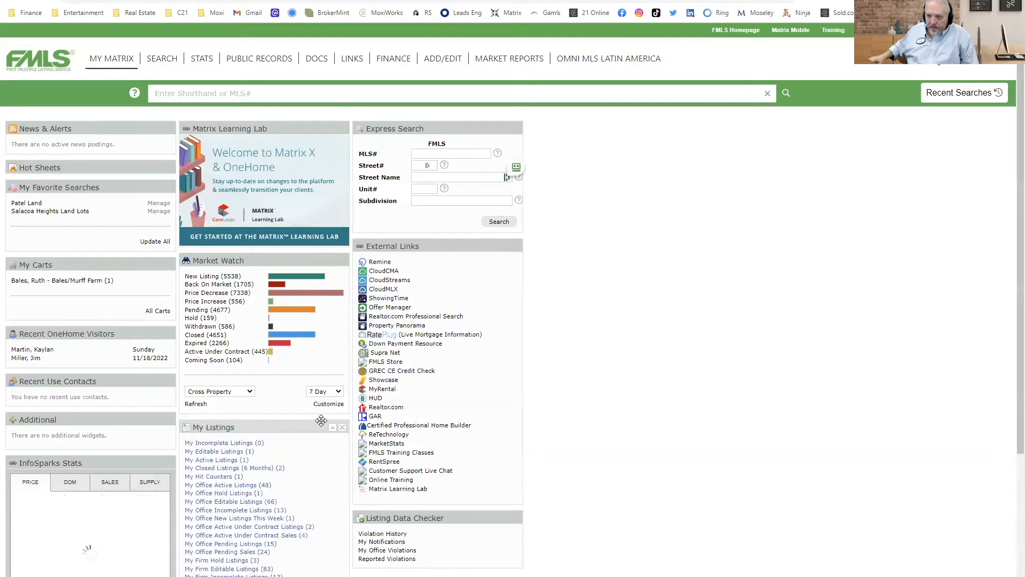
{"action": "scroll", "coordinate": [321, 420], "scroll_direction": "down", "scroll_amount": 3}
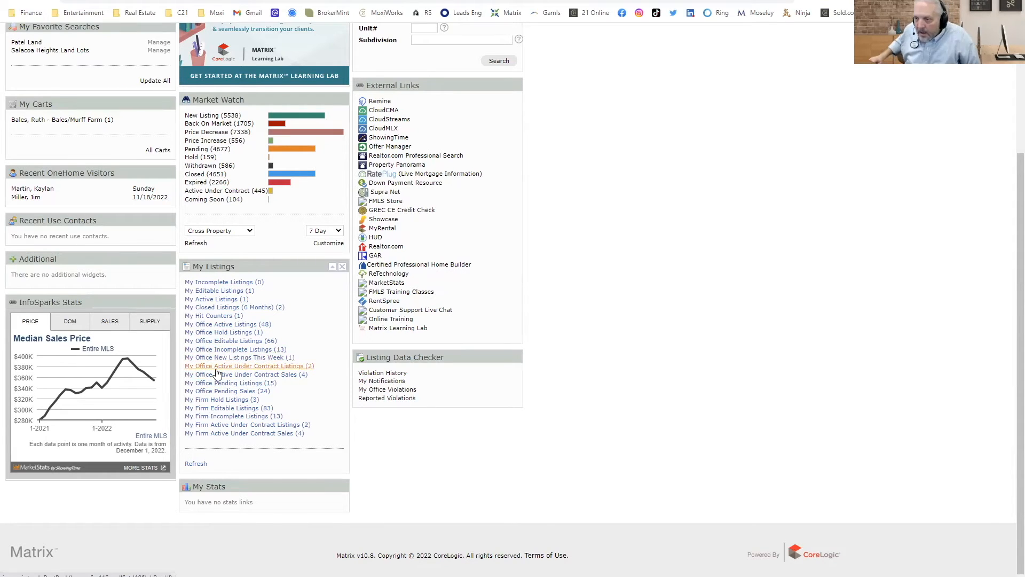
- List all 48 My Office Active Listings at 50 per page and open MLS# 7119318
{"action": "left_click", "coordinate": [214, 324]}
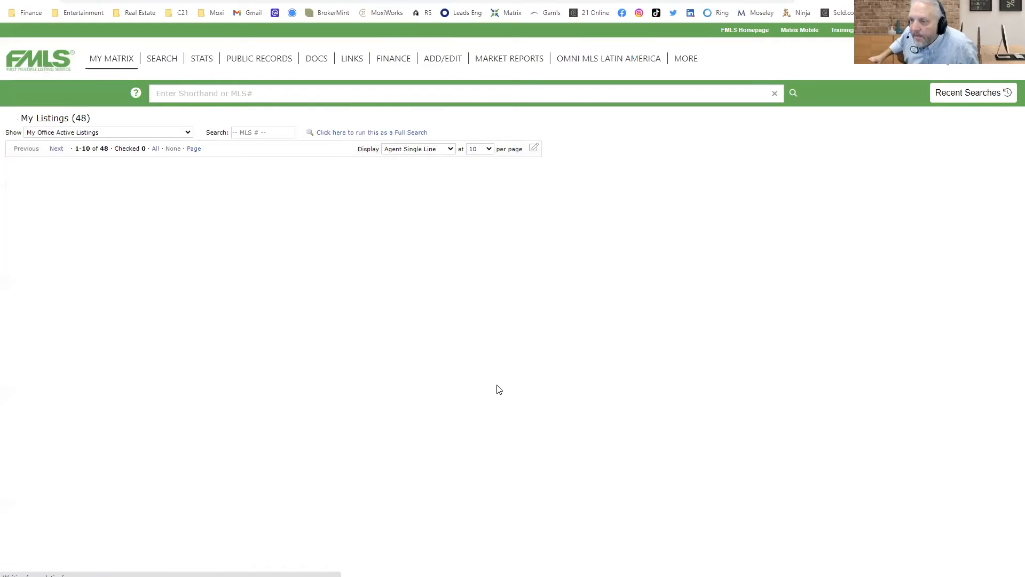
{"action": "left_click", "coordinate": [490, 150]}
{"action": "left_click", "coordinate": [480, 174]}
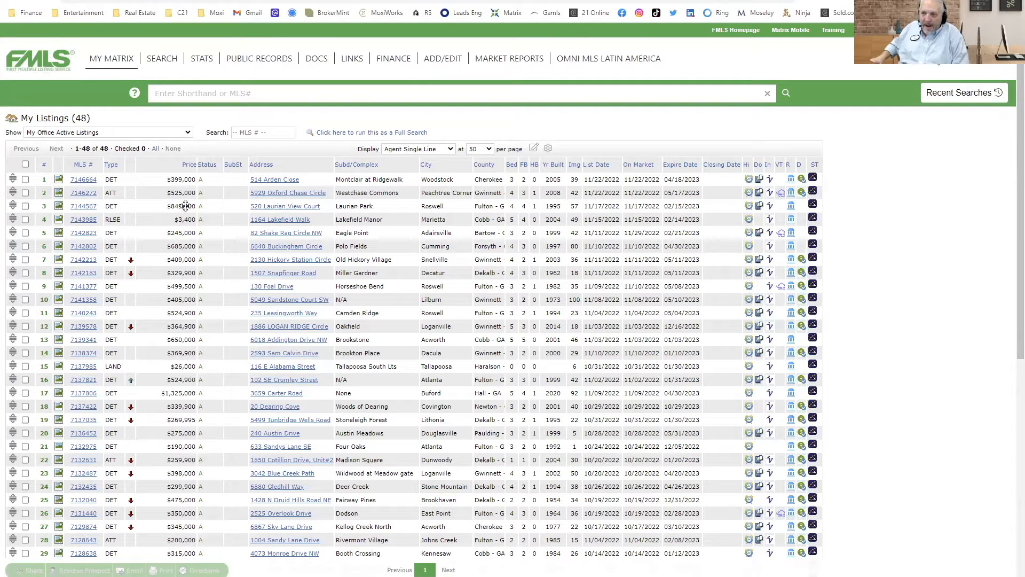
{"action": "scroll", "coordinate": [276, 332], "scroll_direction": "down", "scroll_amount": 5}
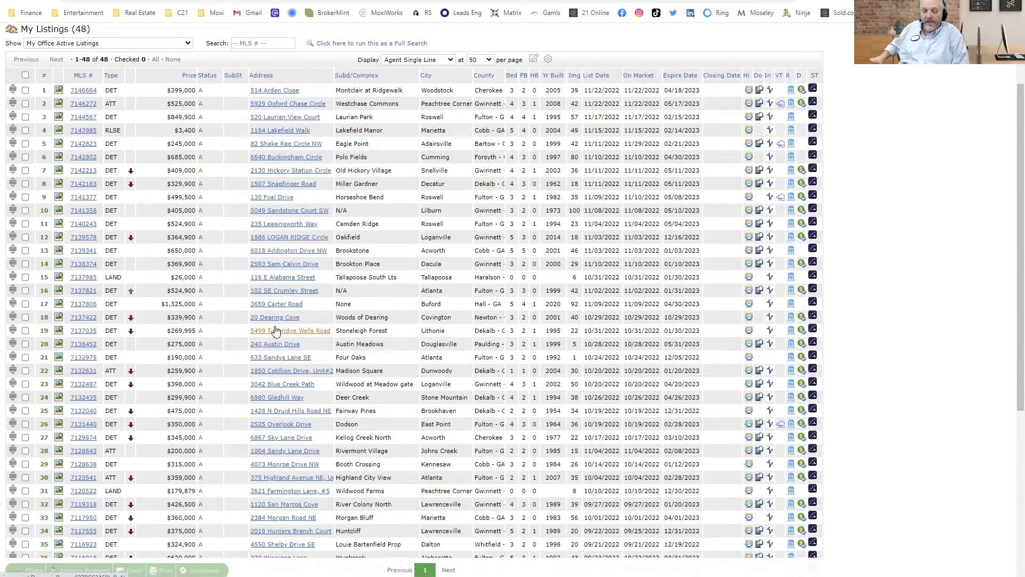
{"action": "scroll", "coordinate": [276, 332], "scroll_direction": "down", "scroll_amount": 2}
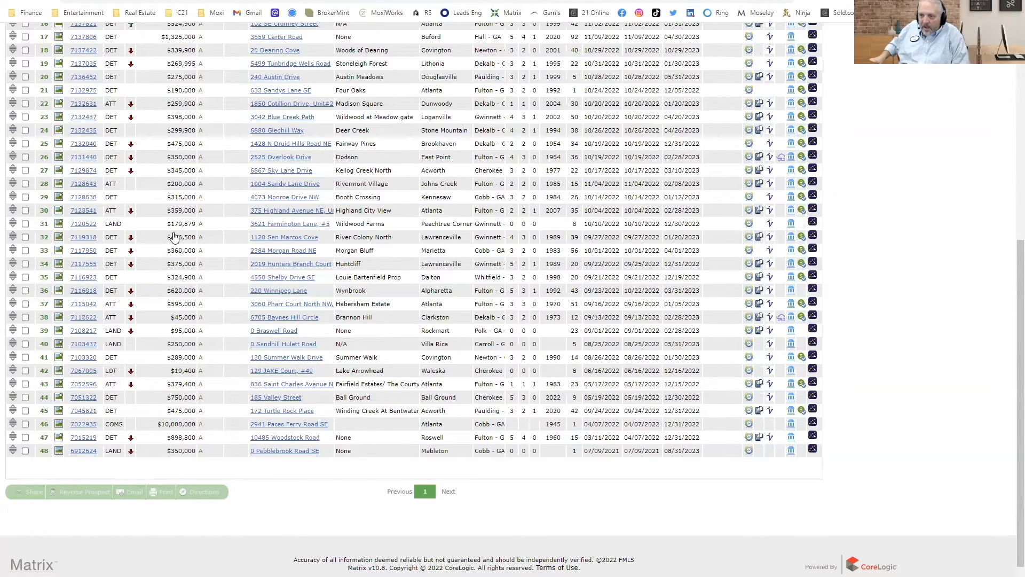
{"action": "left_click", "coordinate": [93, 241]}
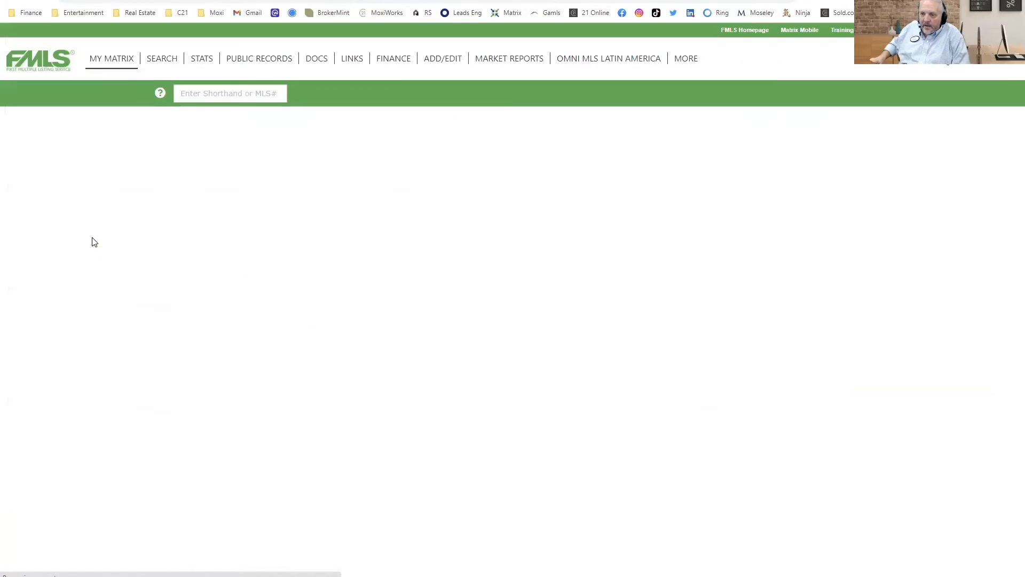
{"action": "scroll", "coordinate": [232, 346], "scroll_direction": "down", "scroll_amount": 12}
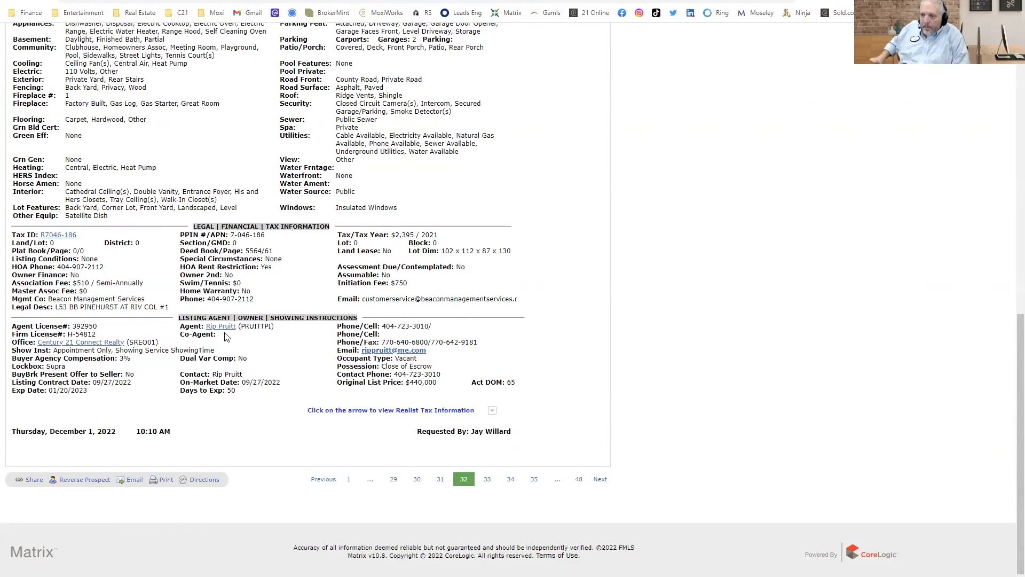
{"action": "scroll", "coordinate": [251, 340], "scroll_direction": "up", "scroll_amount": 8}
{"action": "scroll", "coordinate": [160, 289], "scroll_direction": "up", "scroll_amount": 3}
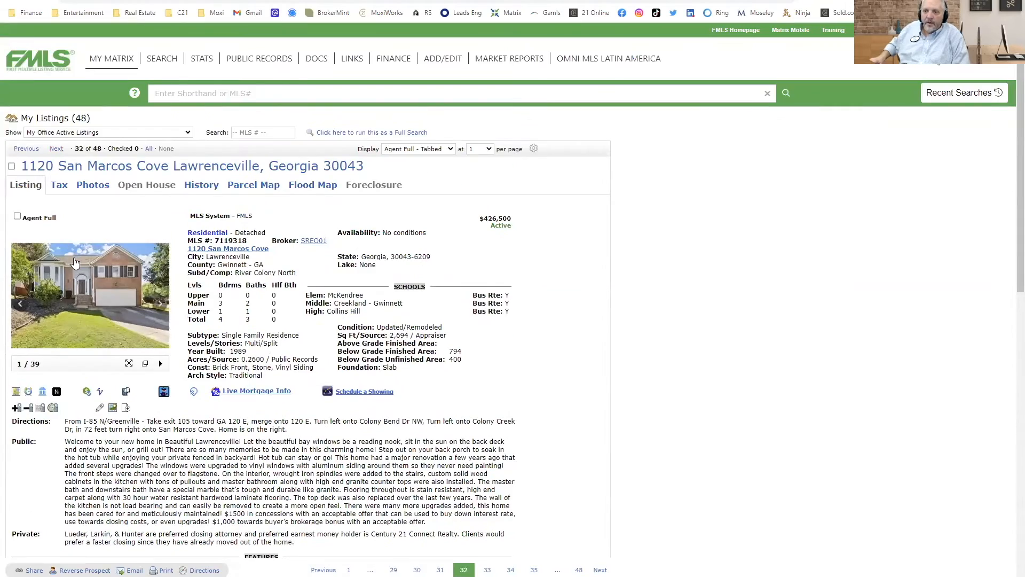
- Enlarge the listing photo, advance through three more photos, and close the viewer
{"action": "left_click", "coordinate": [80, 291]}
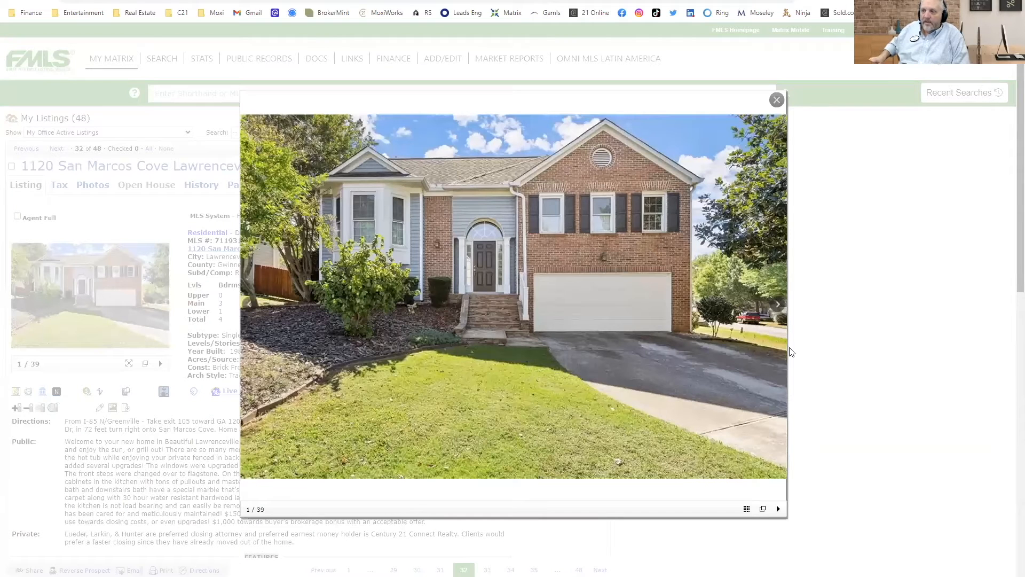
{"action": "left_click", "coordinate": [779, 305]}
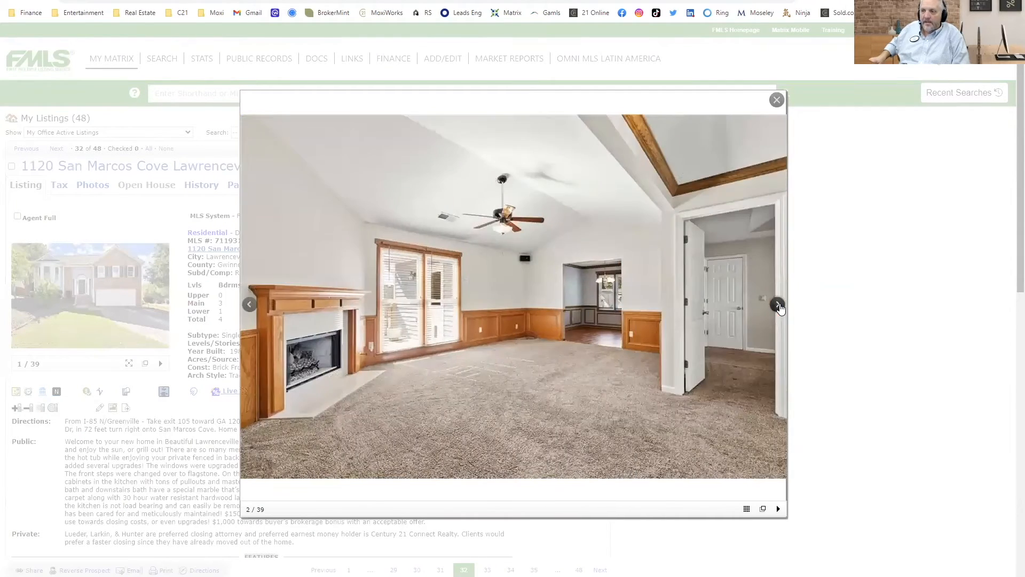
{"action": "left_click", "coordinate": [778, 304]}
{"action": "left_click", "coordinate": [779, 304]}
{"action": "left_click", "coordinate": [776, 100]}
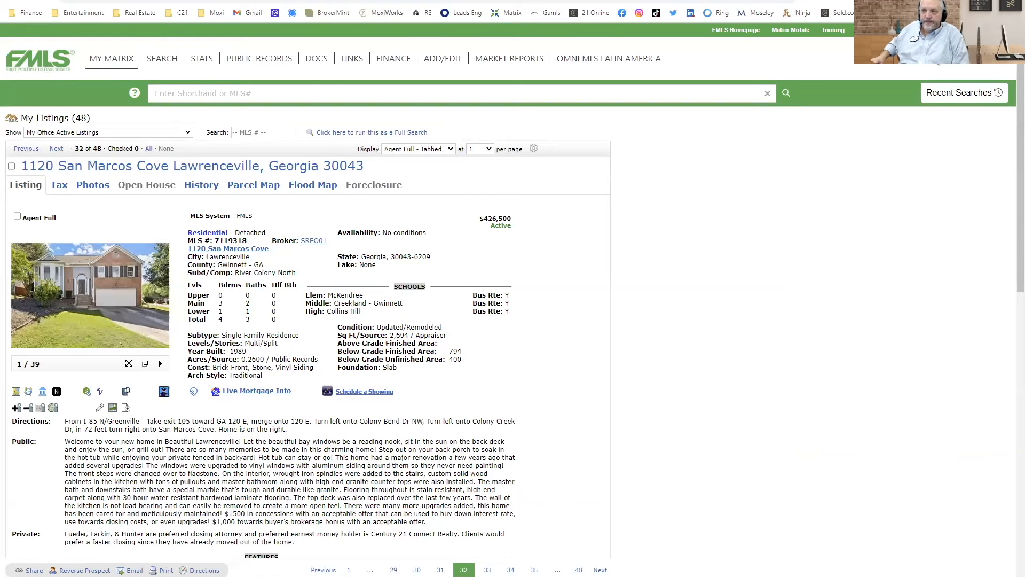
{"action": "left_click", "coordinate": [109, 71]}
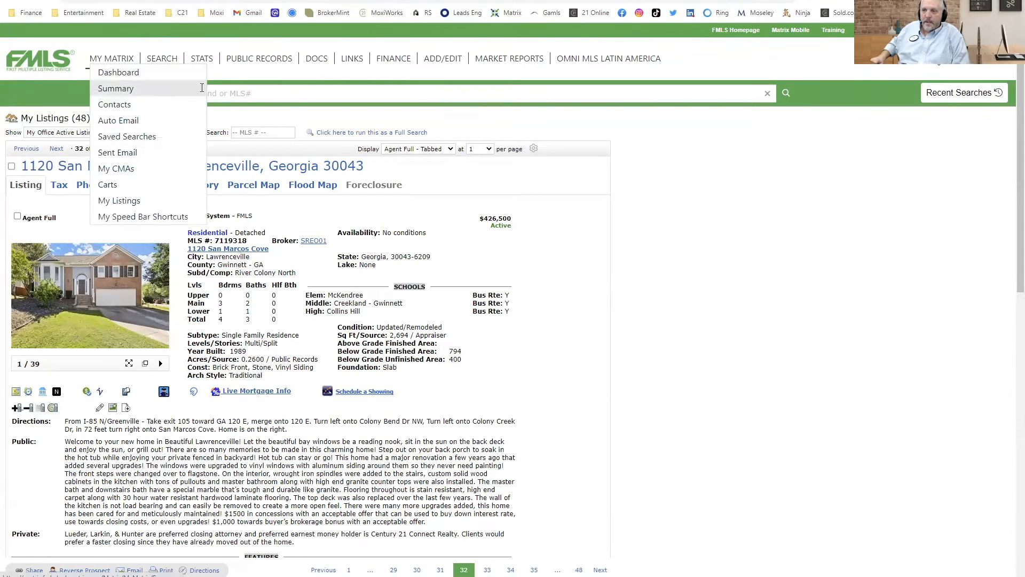
- Scroll the My Matrix dashboard to the External Links list with CloudCMA, ShowingTime and Supra Net
{"action": "scroll", "coordinate": [452, 191], "scroll_direction": "down", "scroll_amount": 3}
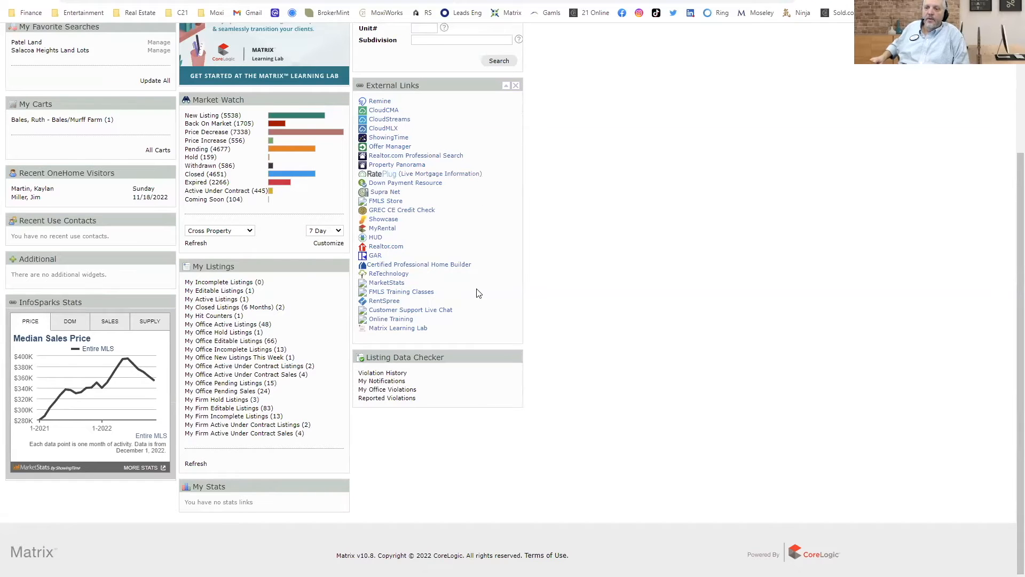
{"action": "scroll", "coordinate": [492, 285], "scroll_direction": "up", "scroll_amount": 2}
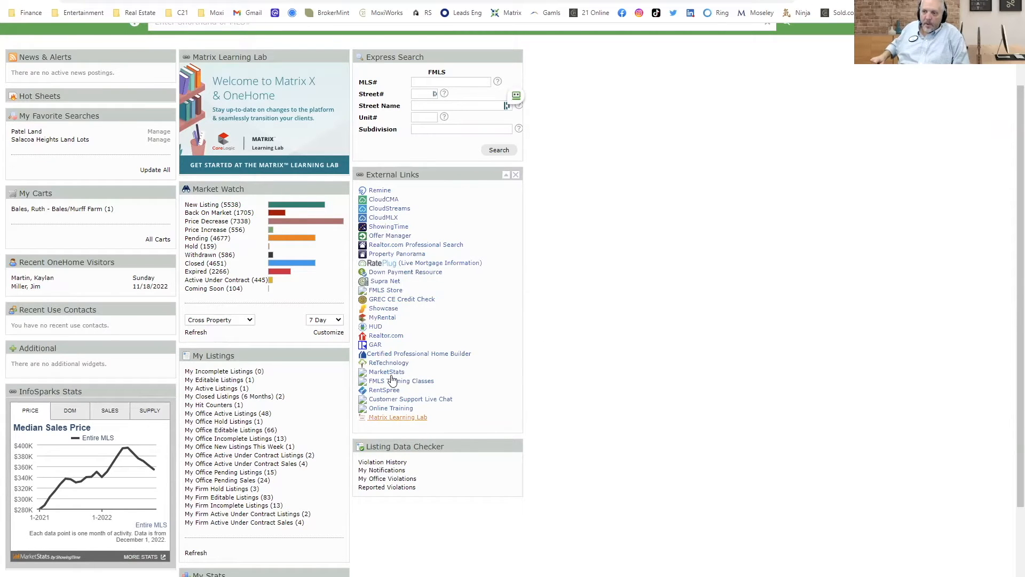
{"action": "left_click", "coordinate": [387, 228]}
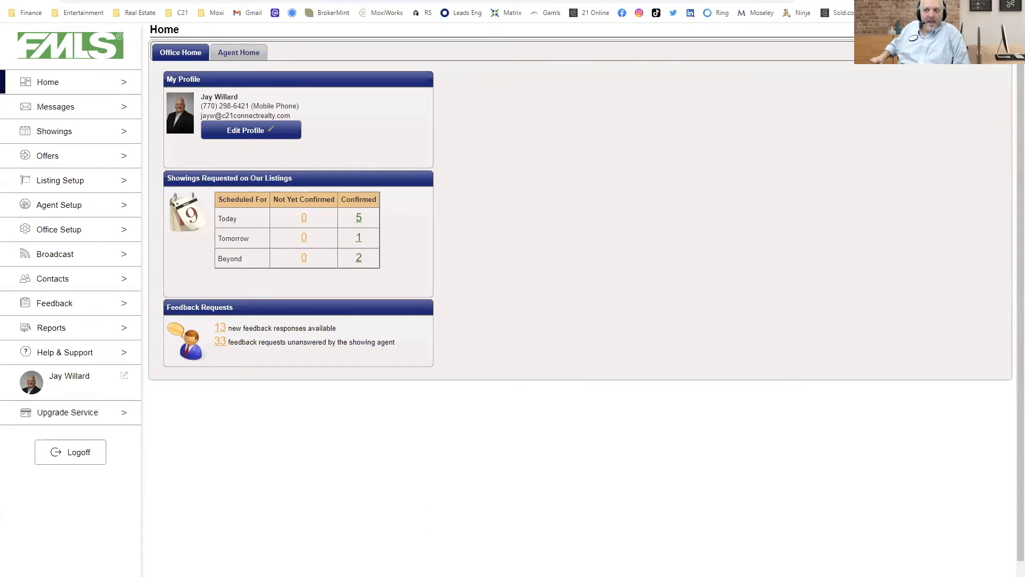
{"action": "left_click", "coordinate": [54, 182]}
{"action": "left_click", "coordinate": [64, 201]}
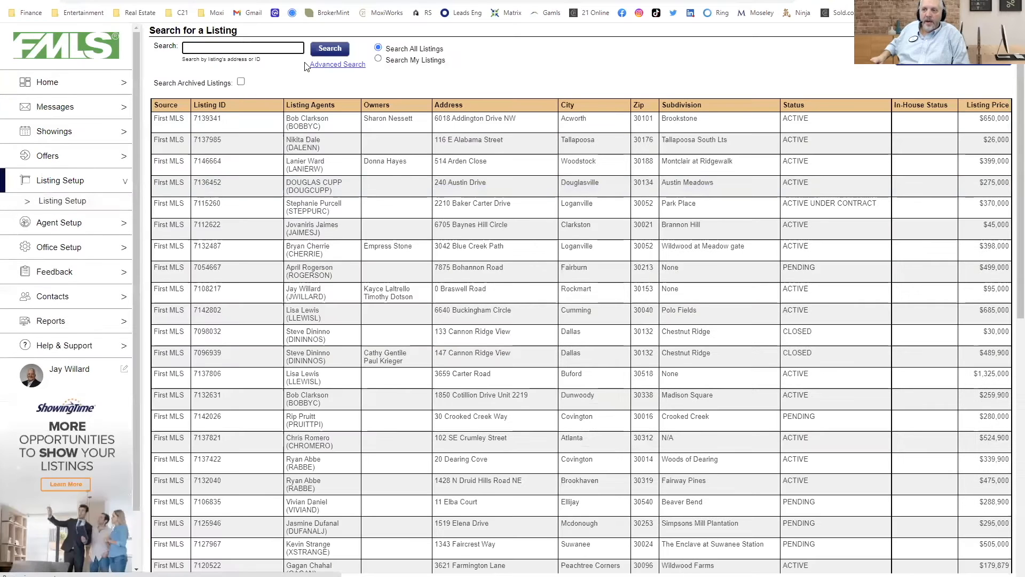
{"action": "left_click", "coordinate": [378, 59]}
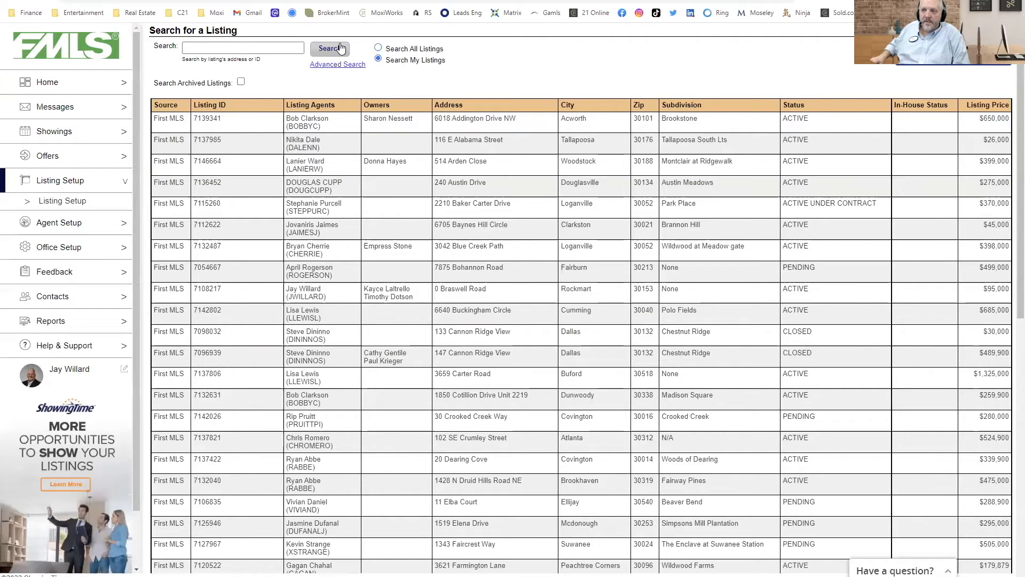
{"action": "left_click", "coordinate": [341, 49]}
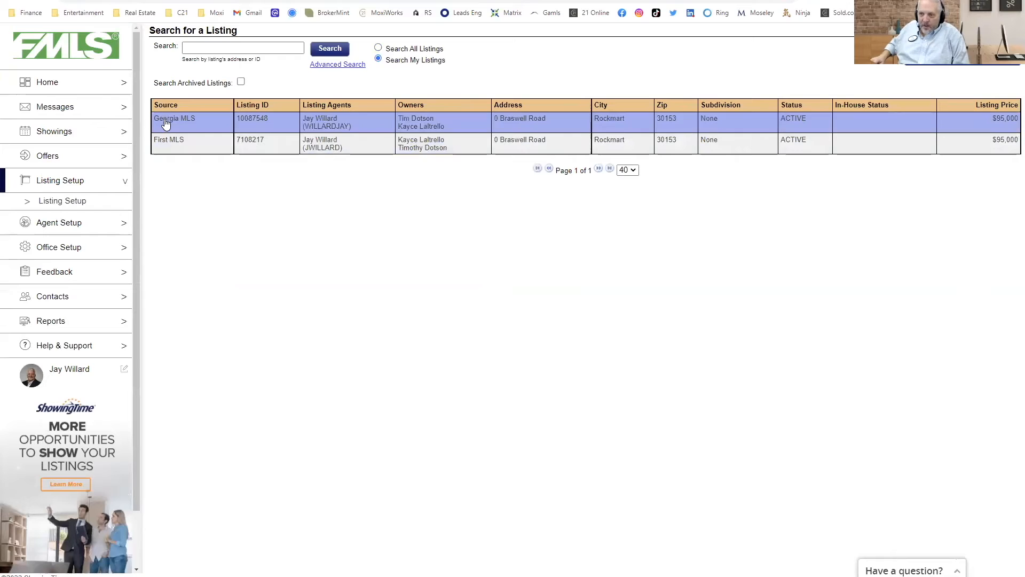
{"action": "left_click", "coordinate": [172, 140]}
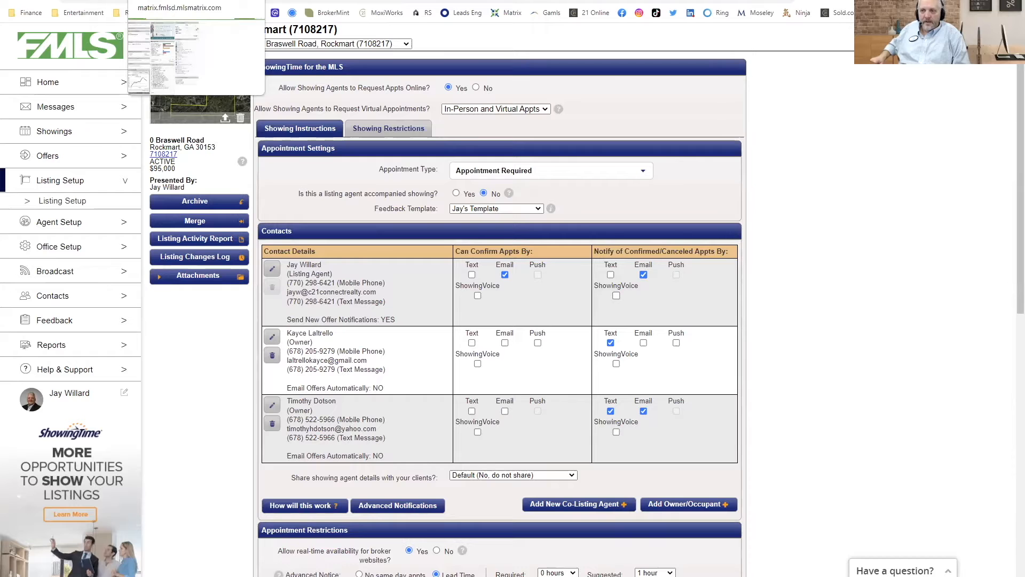
{"action": "left_click", "coordinate": [170, 1]}
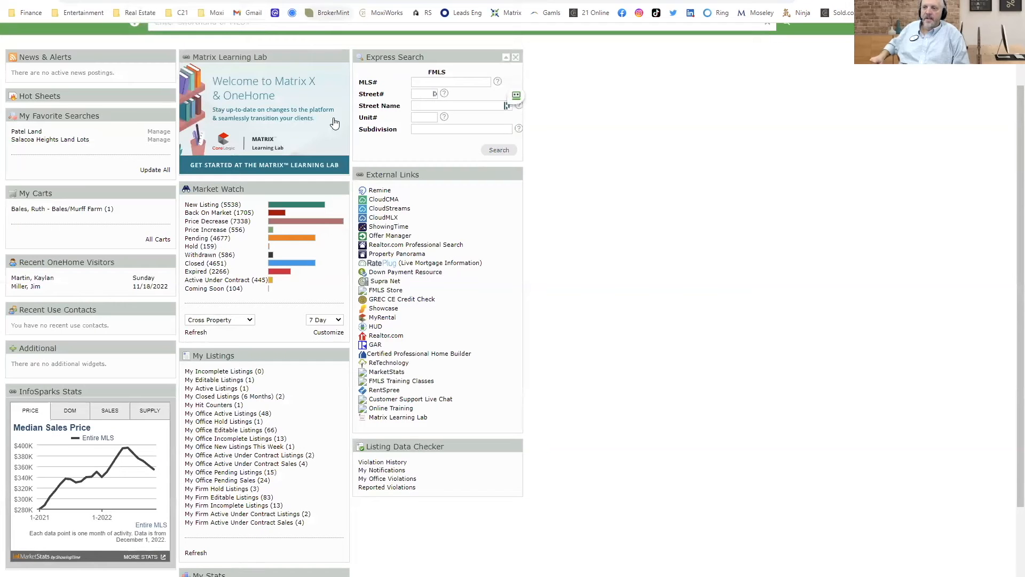
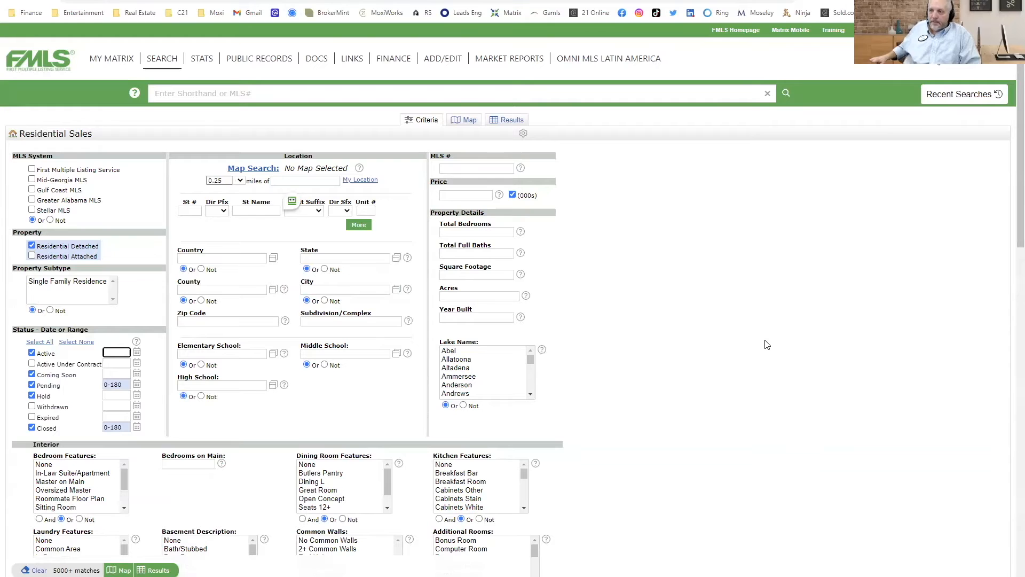
- Clear all statuses, then tick Active, Coming Soon, Pending, Expired, Closed and Withdrawn
{"action": "scroll", "coordinate": [767, 344], "scroll_direction": "down", "scroll_amount": 2}
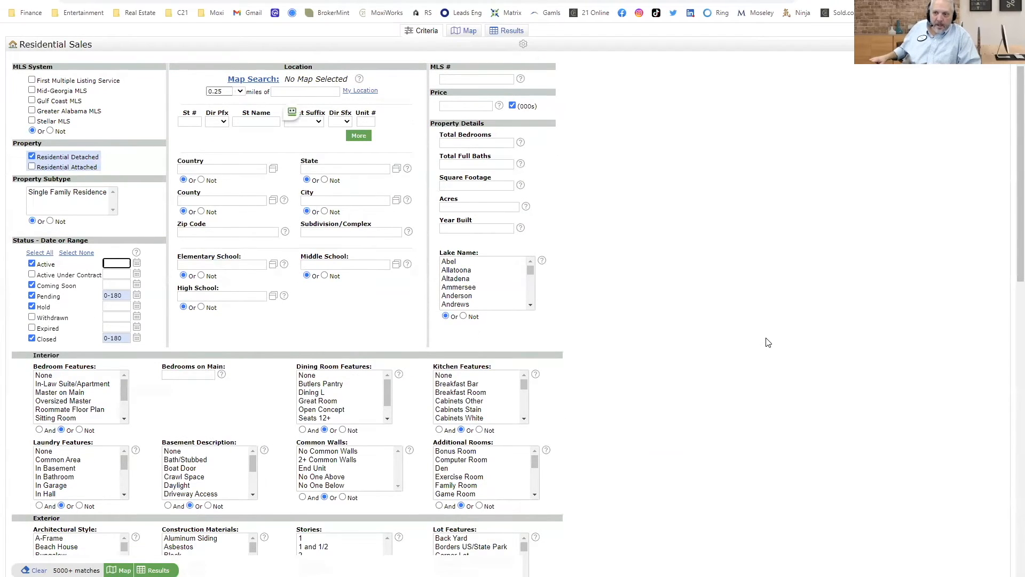
{"action": "scroll", "coordinate": [767, 344], "scroll_direction": "up", "scroll_amount": 2}
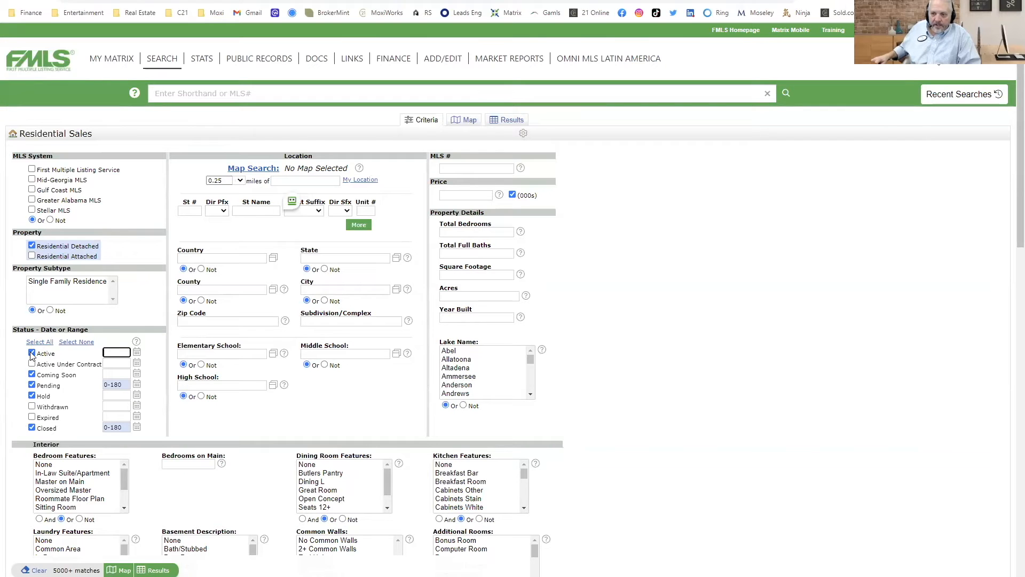
{"action": "left_click", "coordinate": [77, 342]}
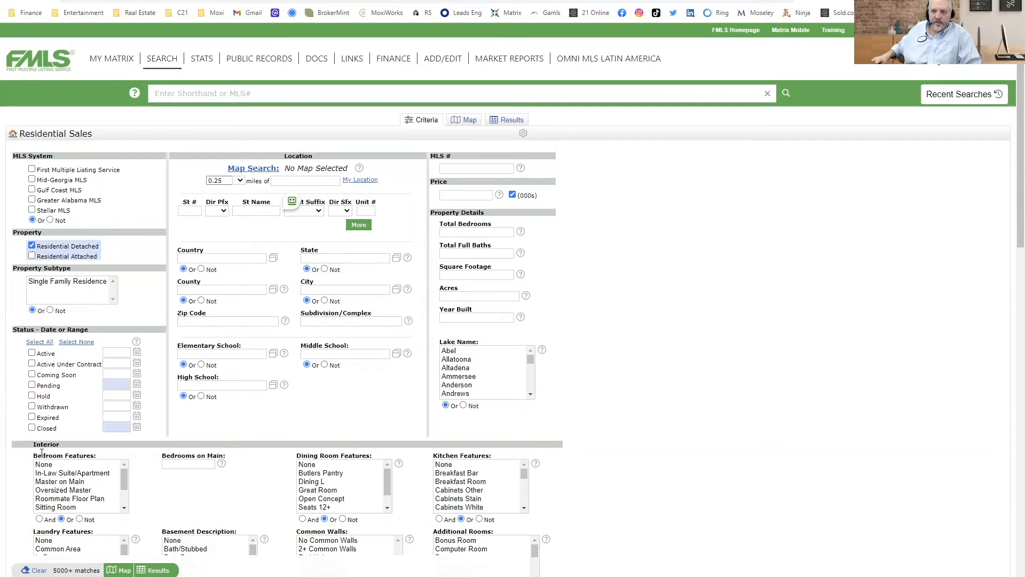
{"action": "left_click", "coordinate": [31, 353]}
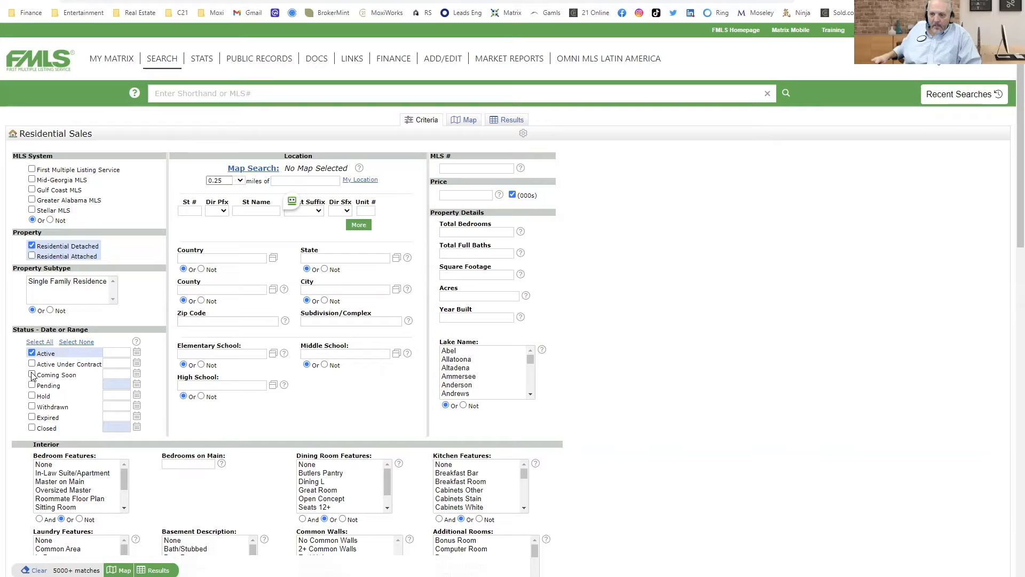
{"action": "left_click", "coordinate": [32, 374]}
{"action": "left_click", "coordinate": [32, 384]}
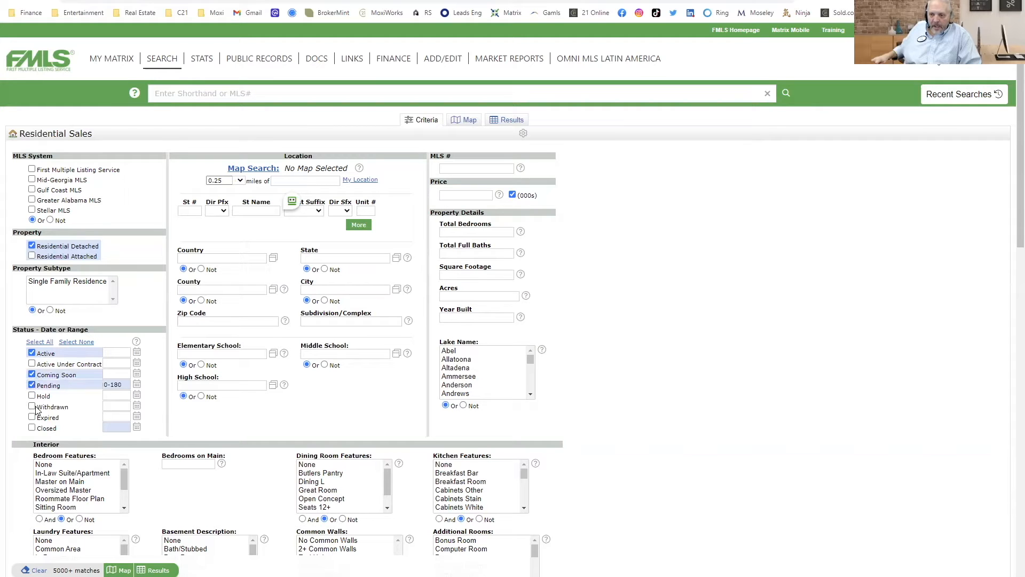
{"action": "left_click", "coordinate": [32, 417]}
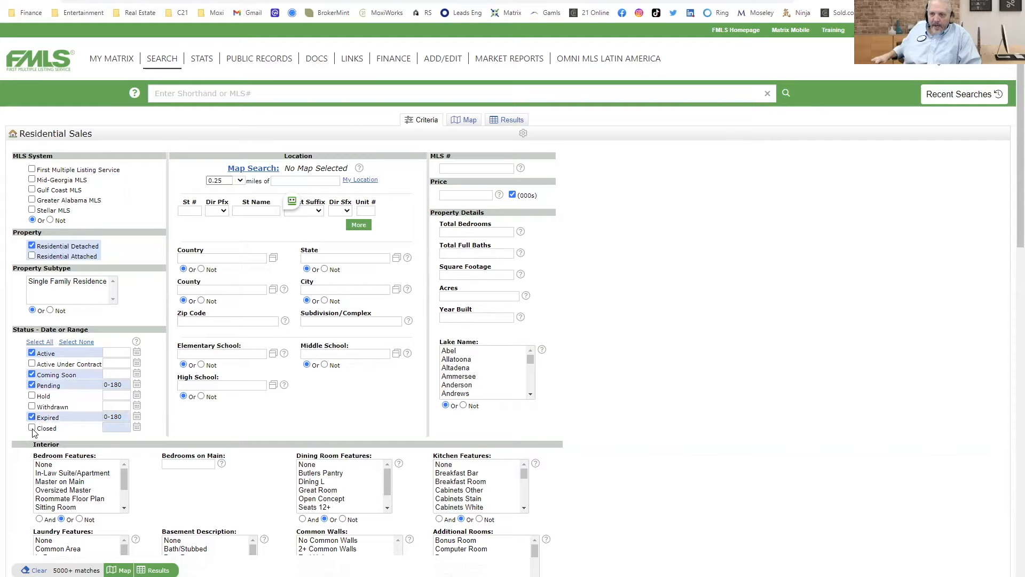
{"action": "left_click", "coordinate": [32, 428]}
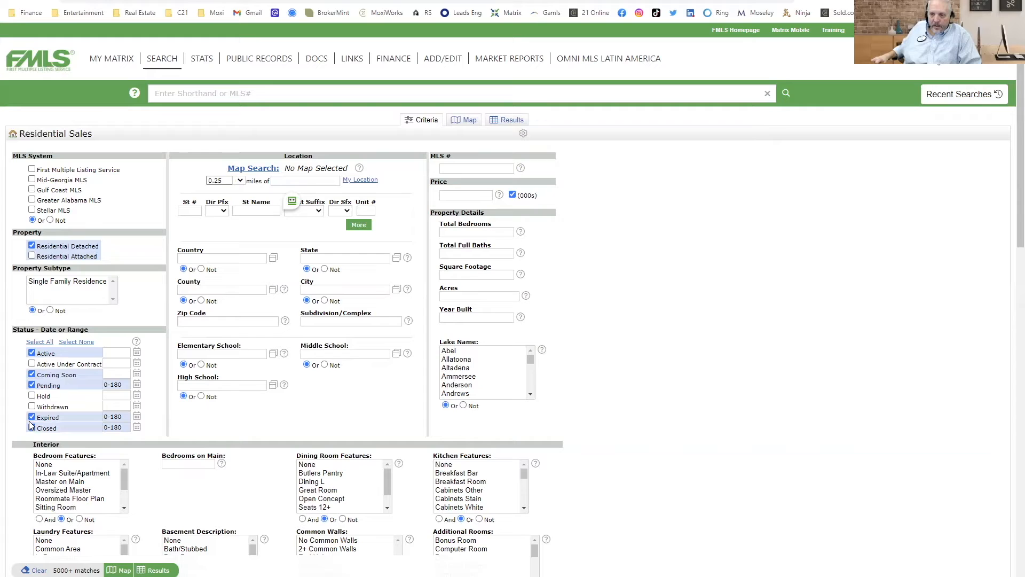
{"action": "left_click", "coordinate": [32, 407]}
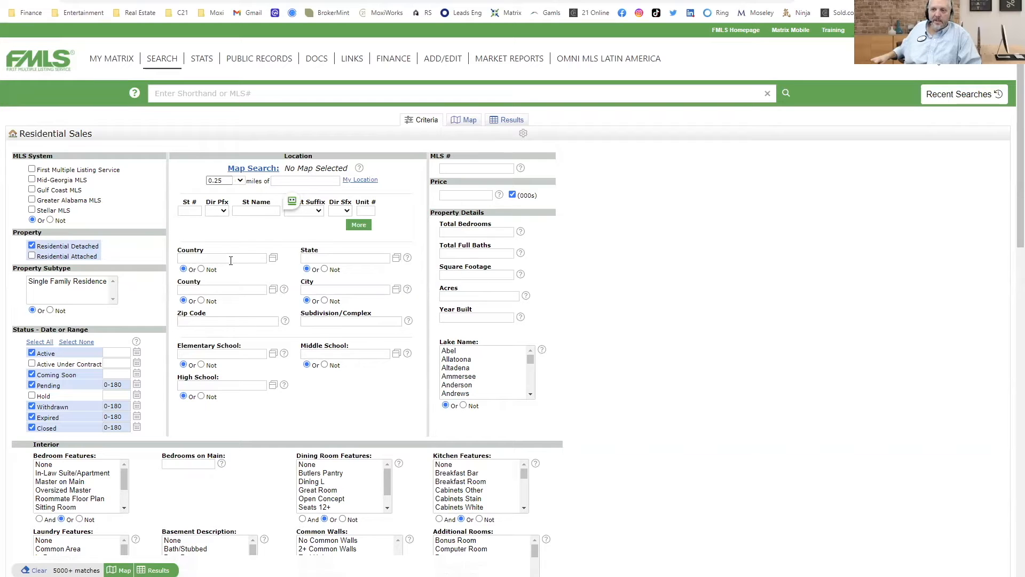
{"action": "left_click", "coordinate": [257, 261]}
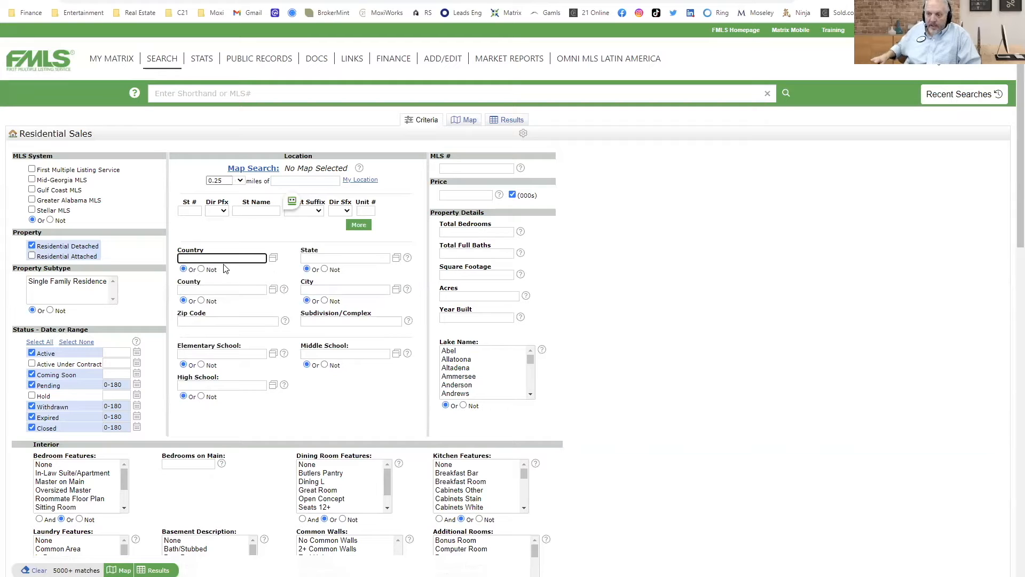
- Save the selected statuses as the starting default and reopen the Residential Sales search
{"action": "left_click", "coordinate": [522, 134]}
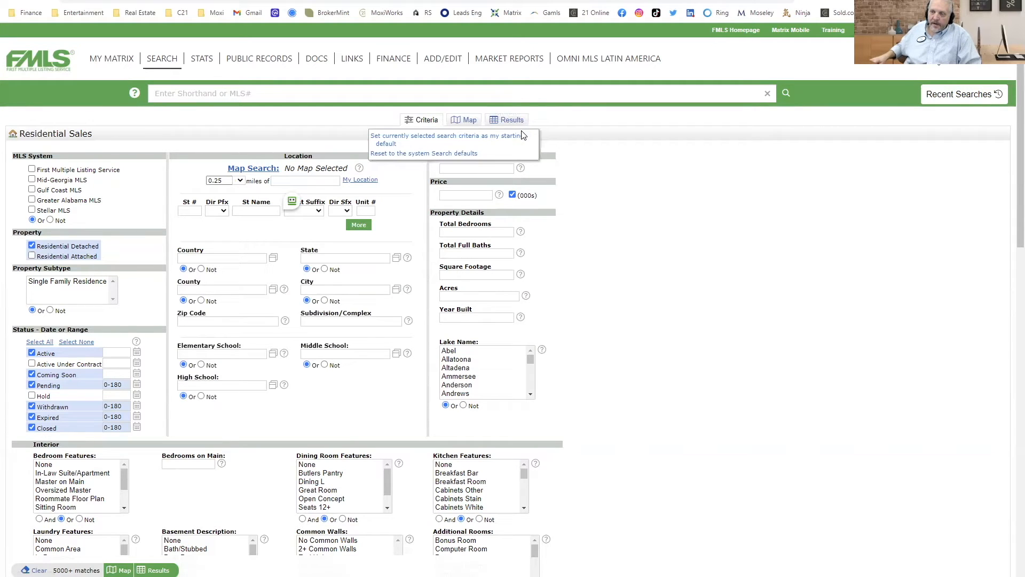
{"action": "left_click", "coordinate": [453, 140]}
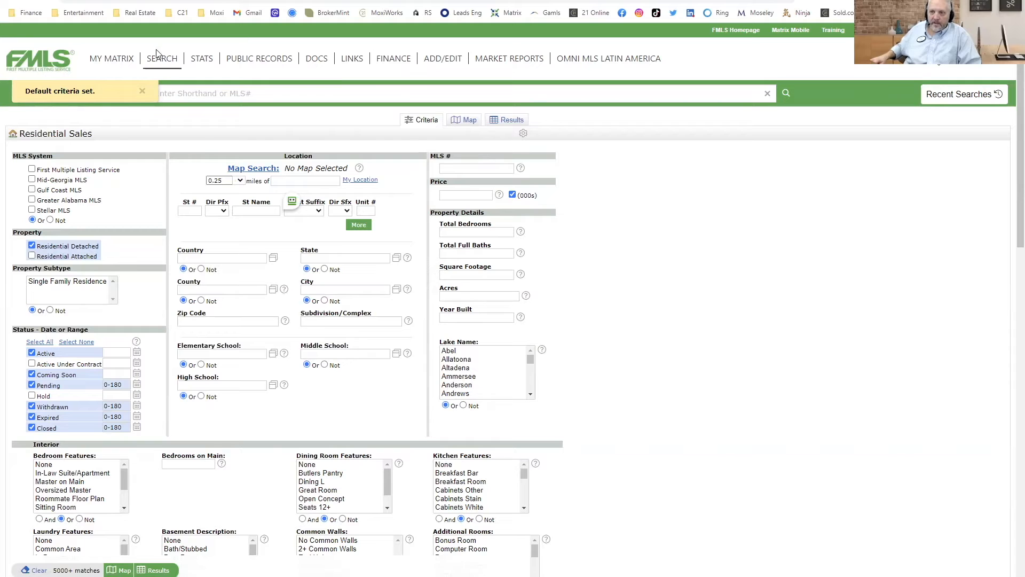
{"action": "left_click", "coordinate": [113, 58]}
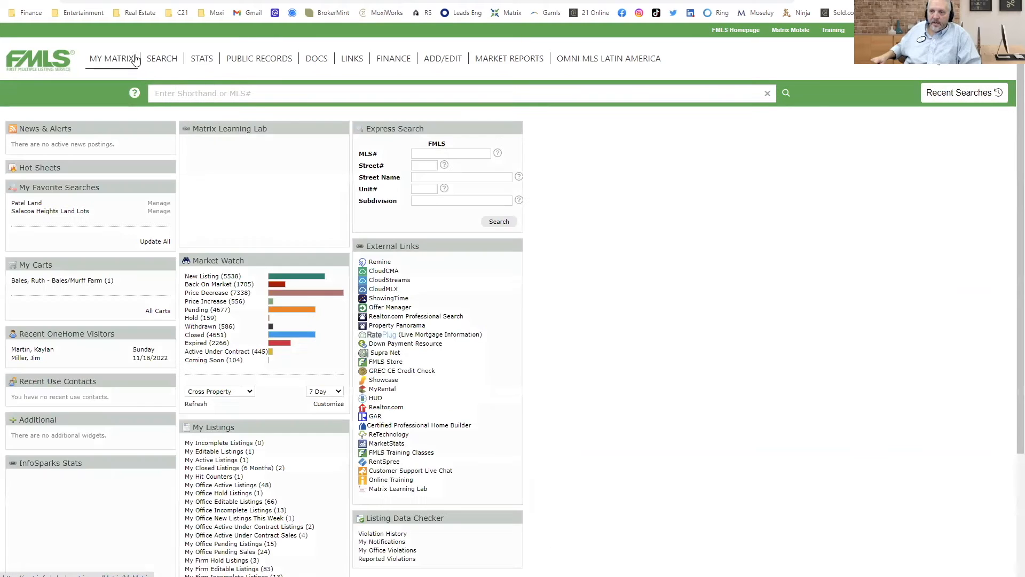
{"action": "left_click", "coordinate": [162, 59]}
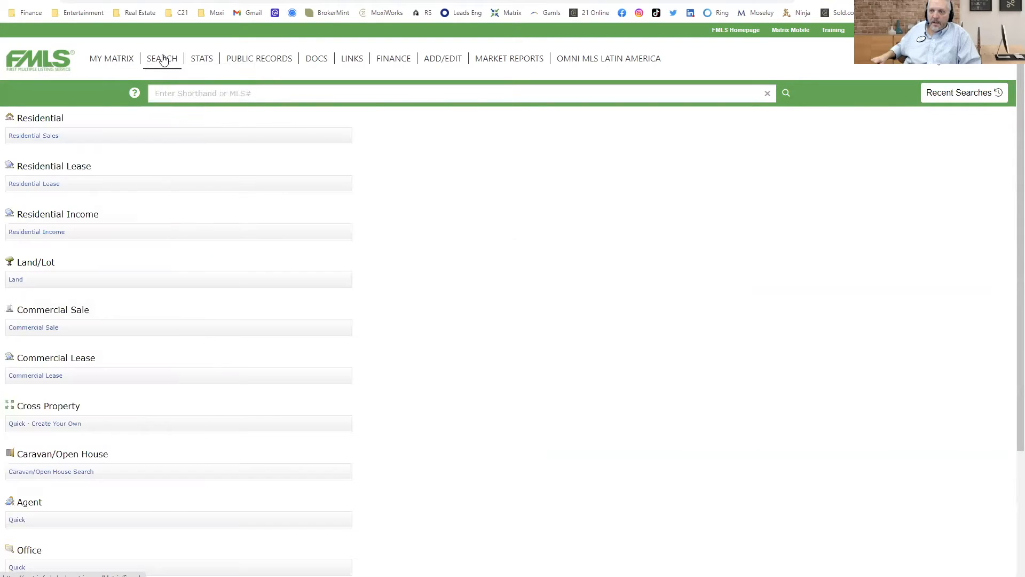
{"action": "left_click", "coordinate": [34, 137]}
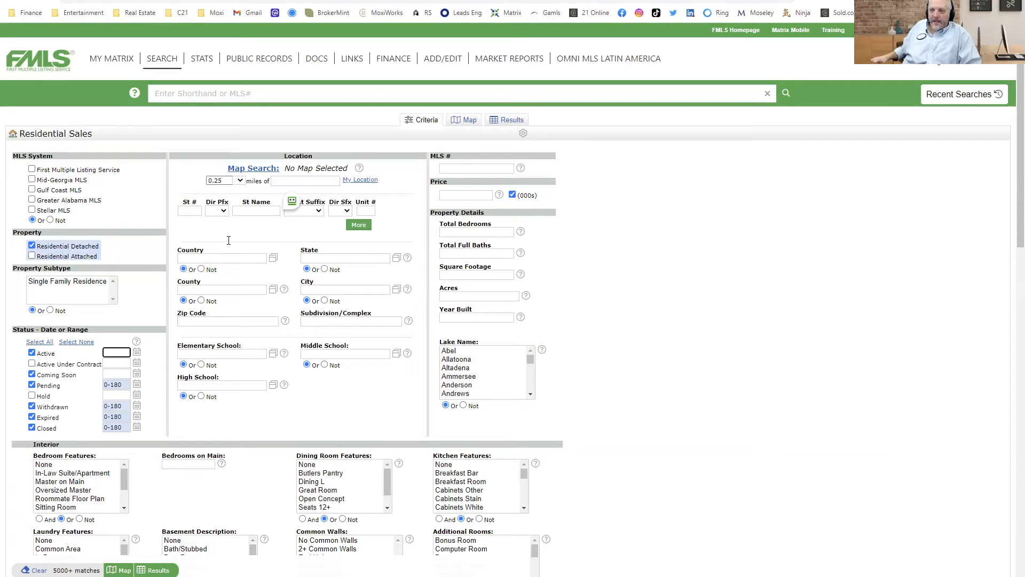
- Require 4 total bedrooms and 2000+ square feet
{"action": "mouse_move", "coordinate": [465, 318]}
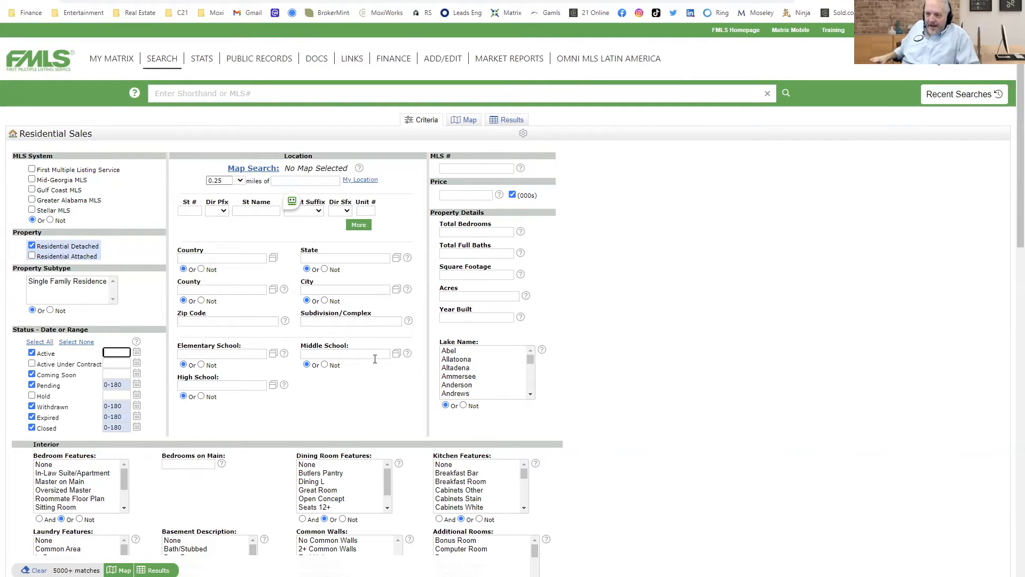
{"action": "left_click", "coordinate": [292, 179]}
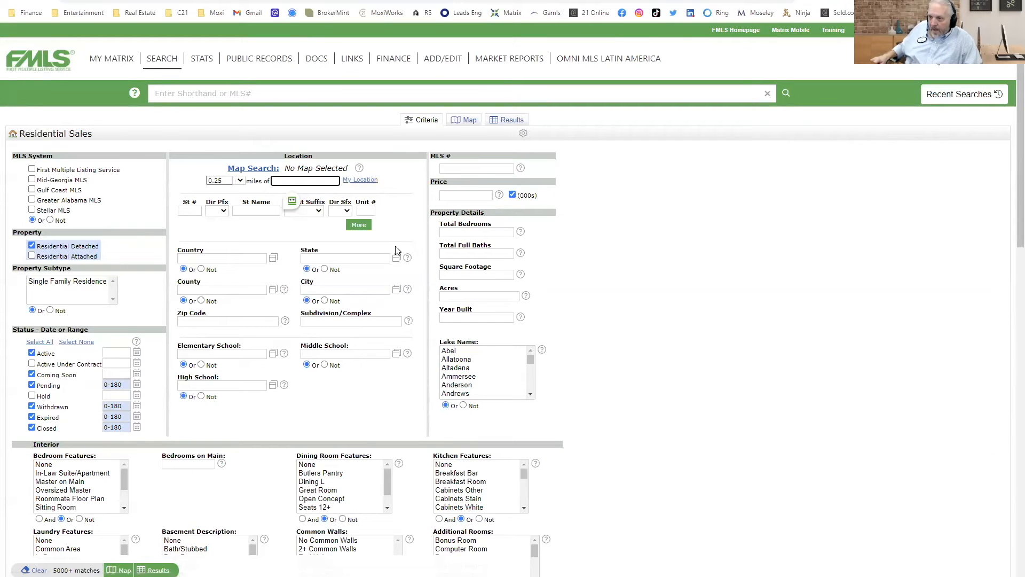
{"action": "left_click", "coordinate": [452, 235]}
{"action": "type", "text": "4"}
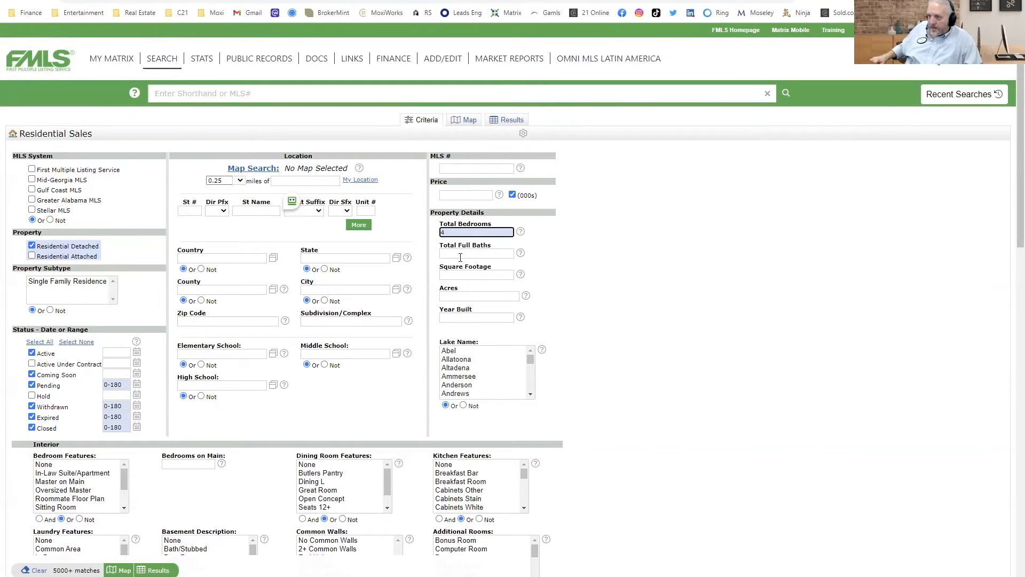
{"action": "left_click", "coordinate": [455, 276]}
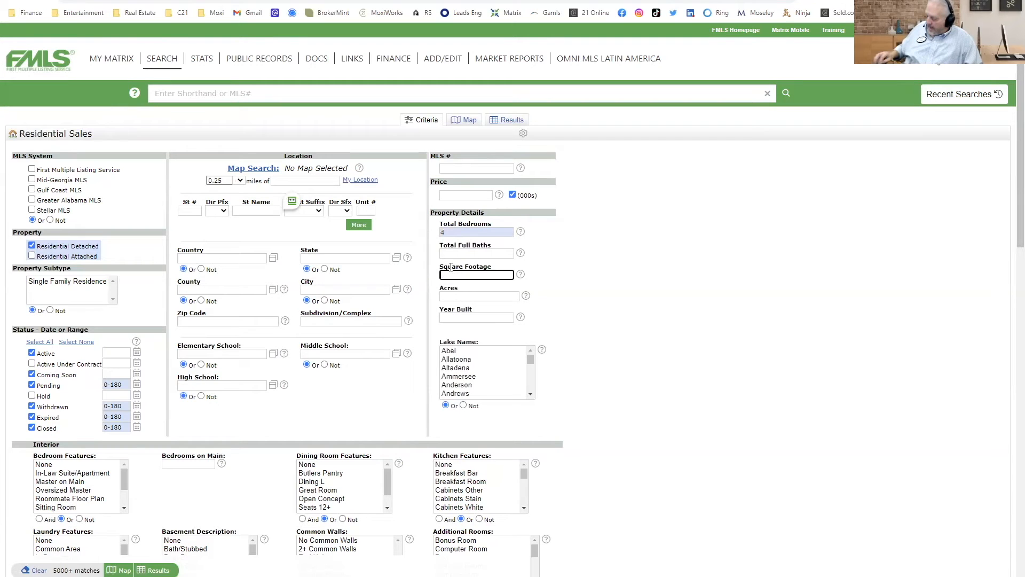
{"action": "type", "text": "2000+"}
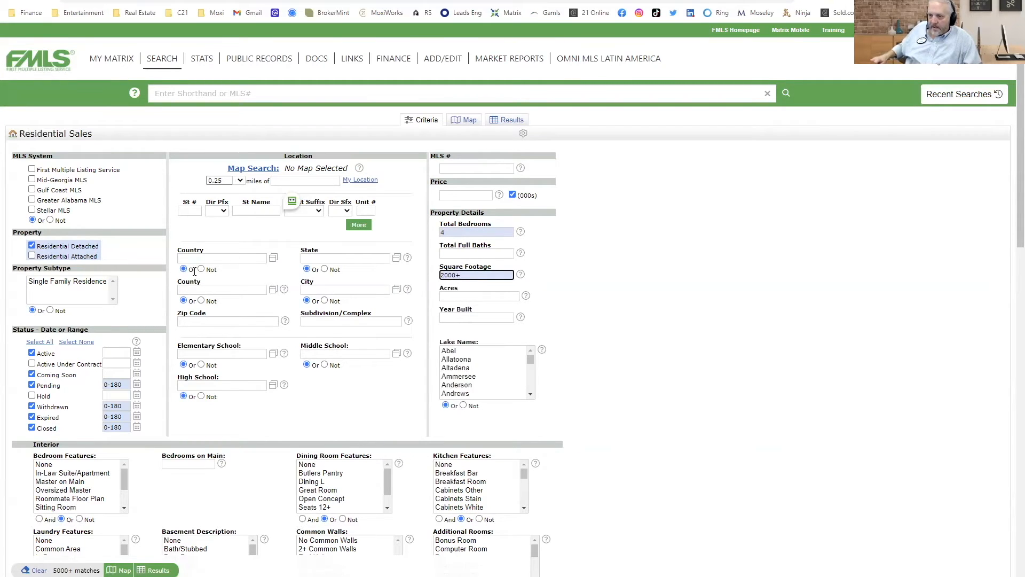
{"action": "left_click", "coordinate": [266, 288]}
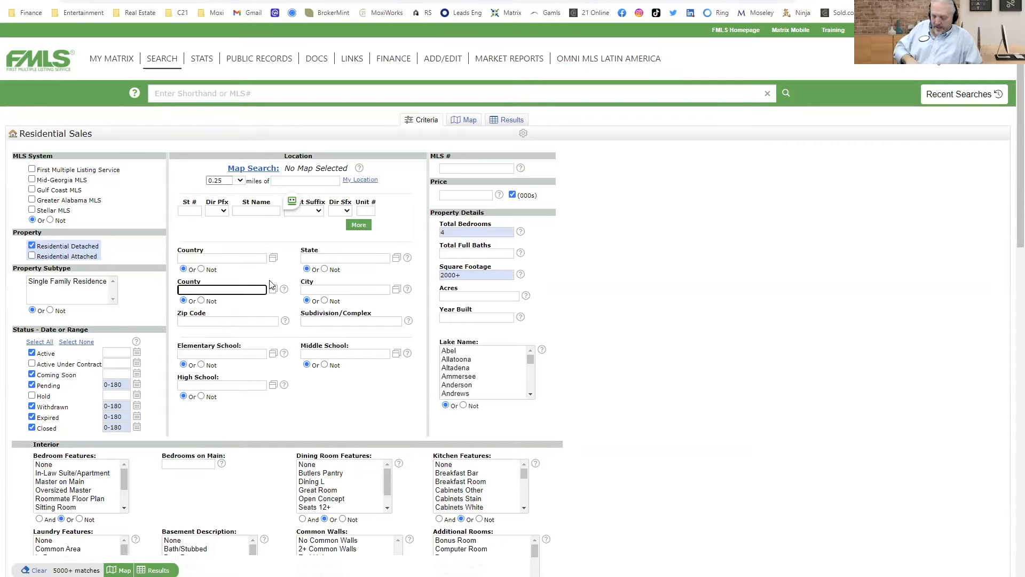
- Set the city to Woodstock, leaving 320 matching listings
{"action": "left_click", "coordinate": [322, 292]}
{"action": "type", "text": "Woo"}
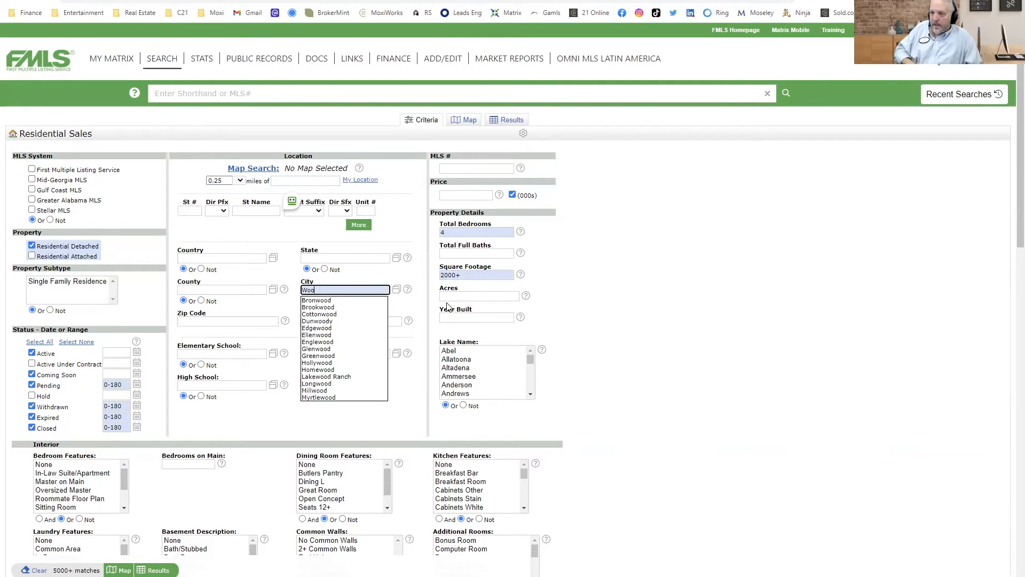
{"action": "type", "text": "dstock"}
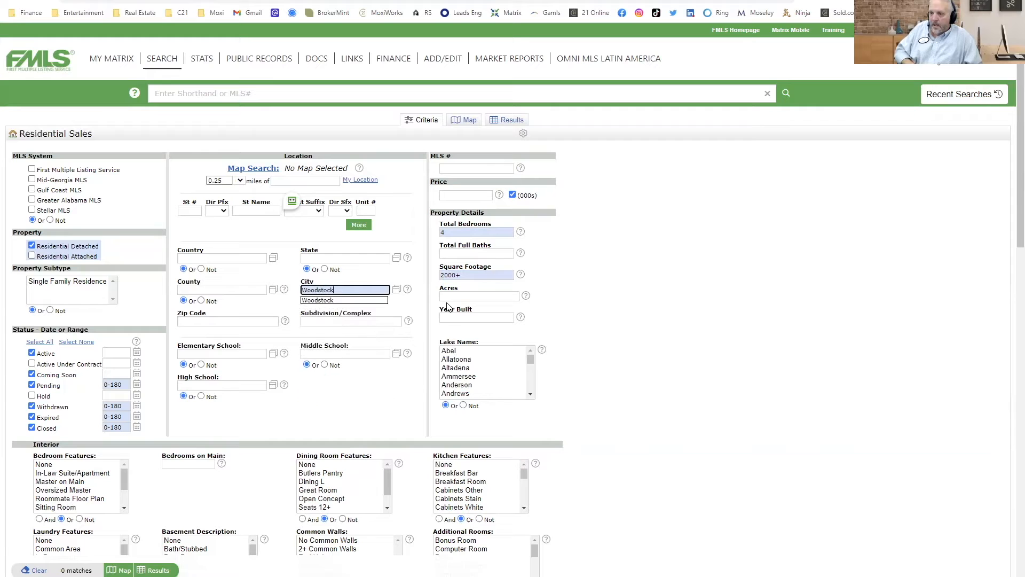
{"action": "left_click", "coordinate": [324, 301]}
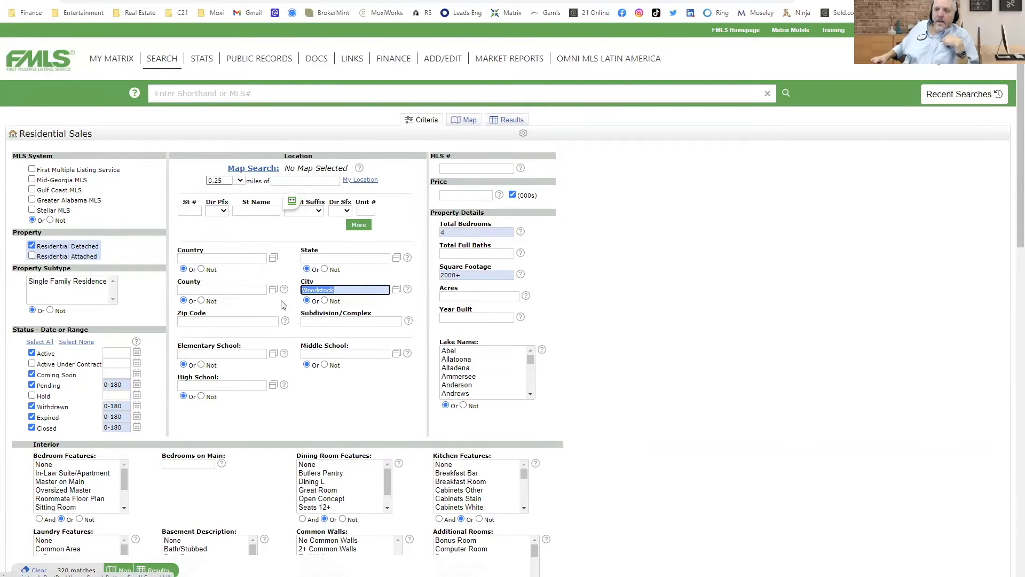
{"action": "left_click", "coordinate": [711, 333]}
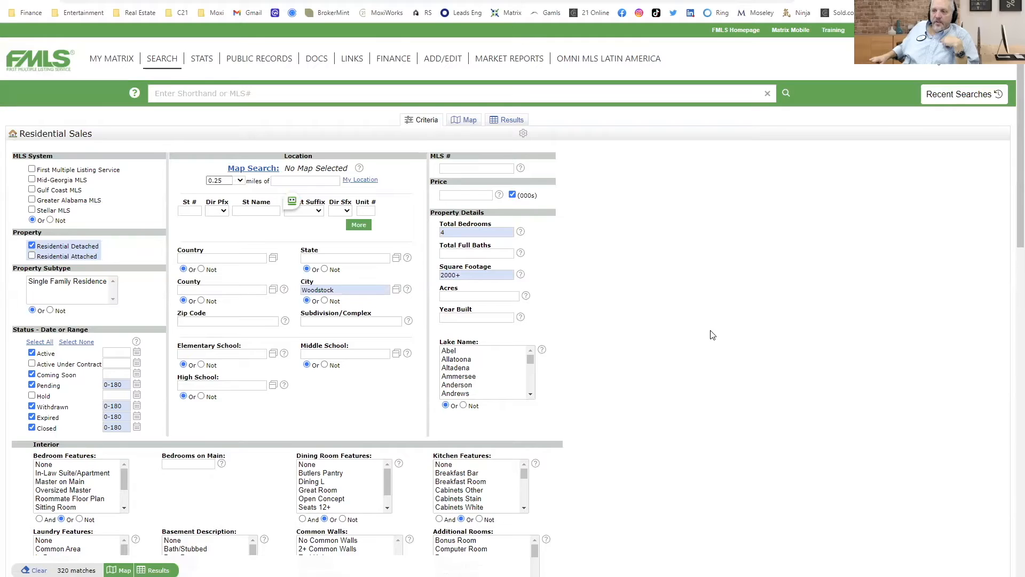
{"action": "scroll", "coordinate": [711, 334], "scroll_direction": "down", "scroll_amount": 7}
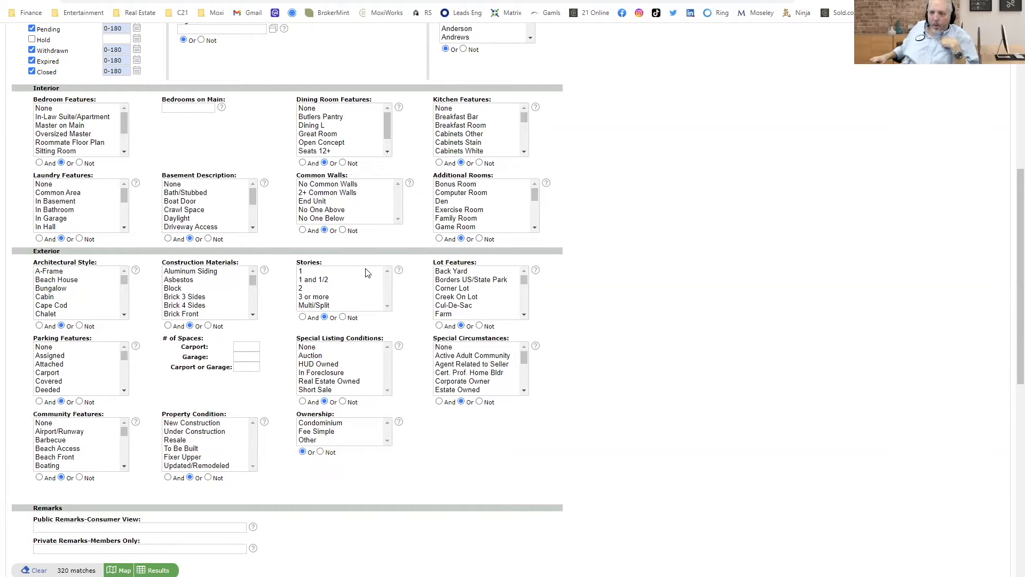
{"action": "scroll", "coordinate": [366, 273], "scroll_direction": "up", "scroll_amount": 7}
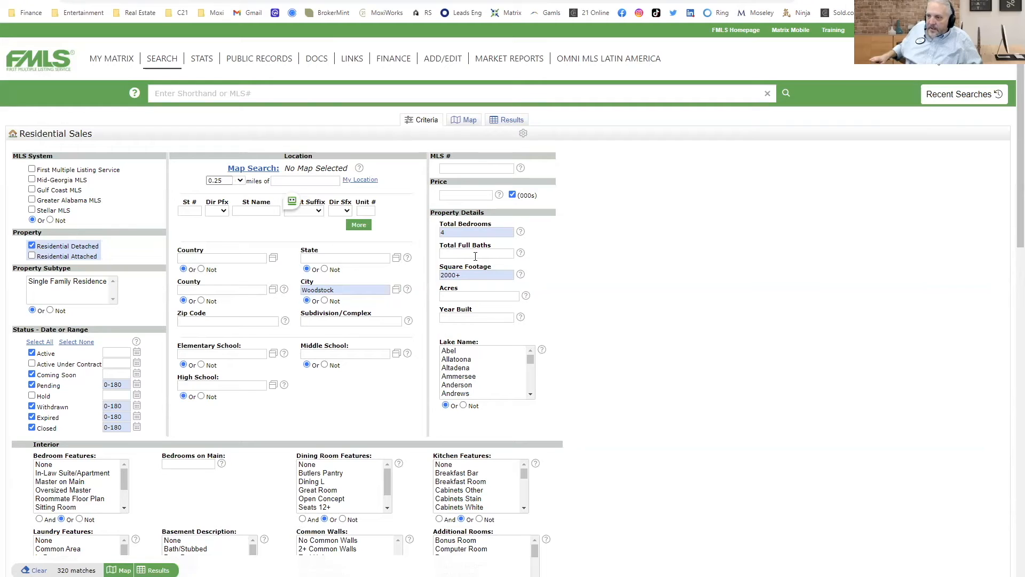
- Enter a 300-400 (thousands) price range, cutting matches to 44
{"action": "left_click", "coordinate": [451, 196]}
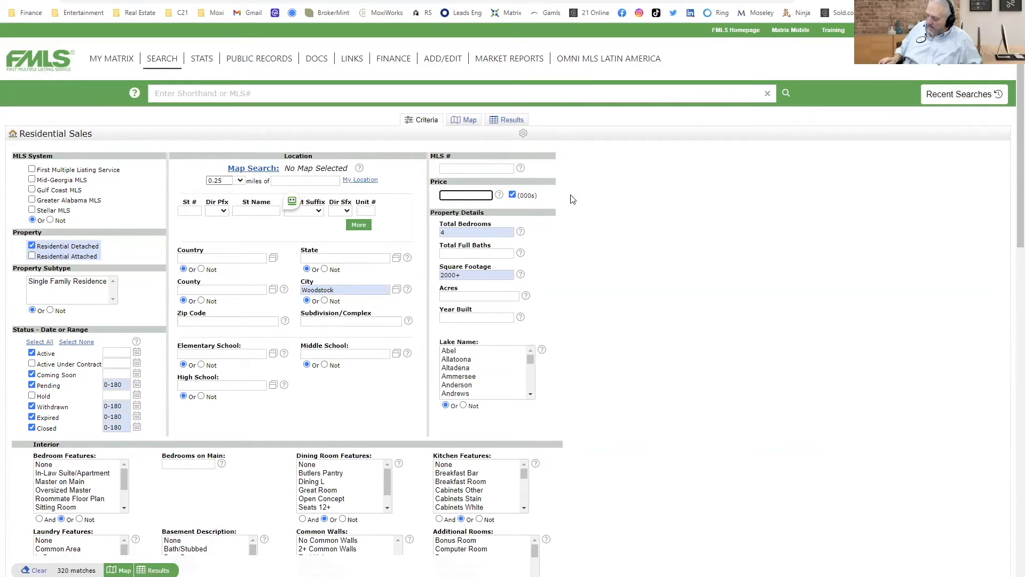
{"action": "type", "text": "300-"}
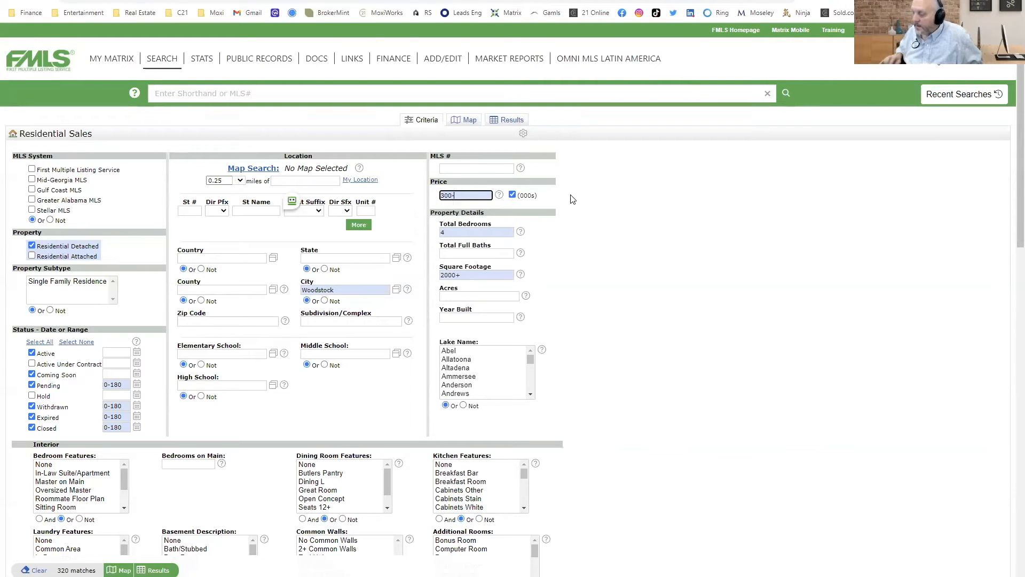
{"action": "type", "text": "400"}
{"action": "key", "text": "BackSpace"}
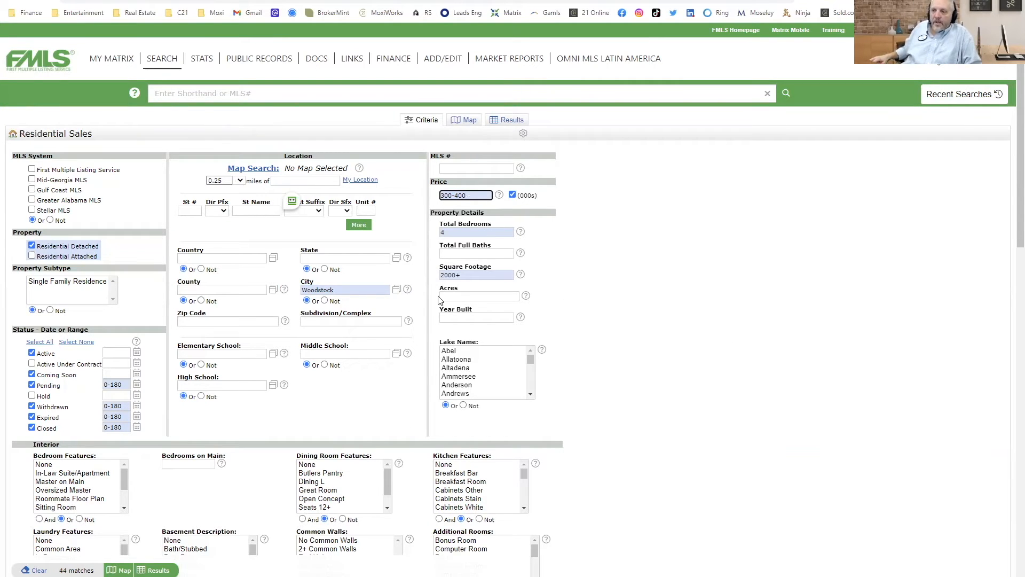
- Scroll past Interior, Exterior and Remarks to the Additional Fields section
{"action": "scroll", "coordinate": [400, 325], "scroll_direction": "down", "scroll_amount": 2}
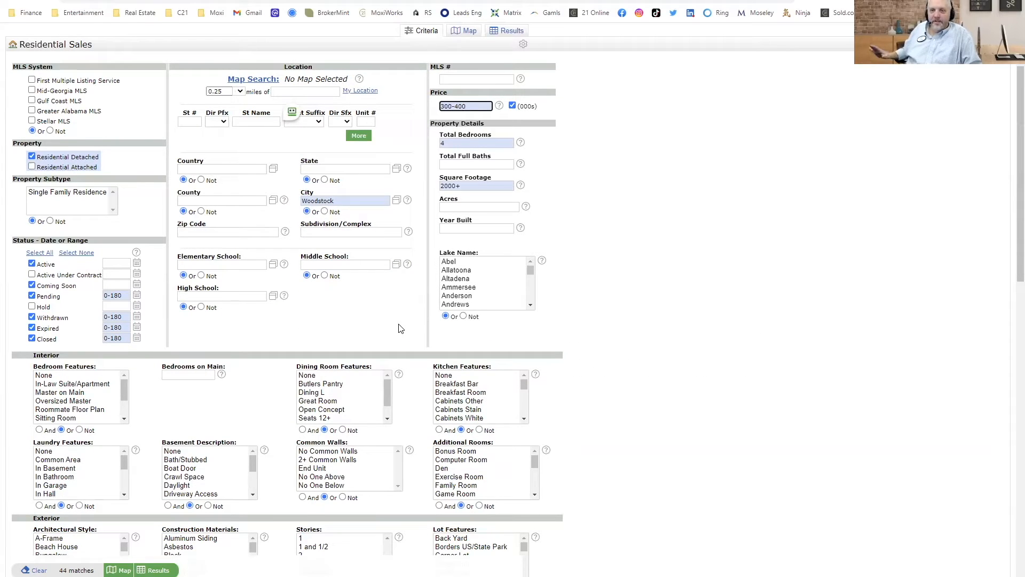
{"action": "scroll", "coordinate": [399, 328], "scroll_direction": "down", "scroll_amount": 2}
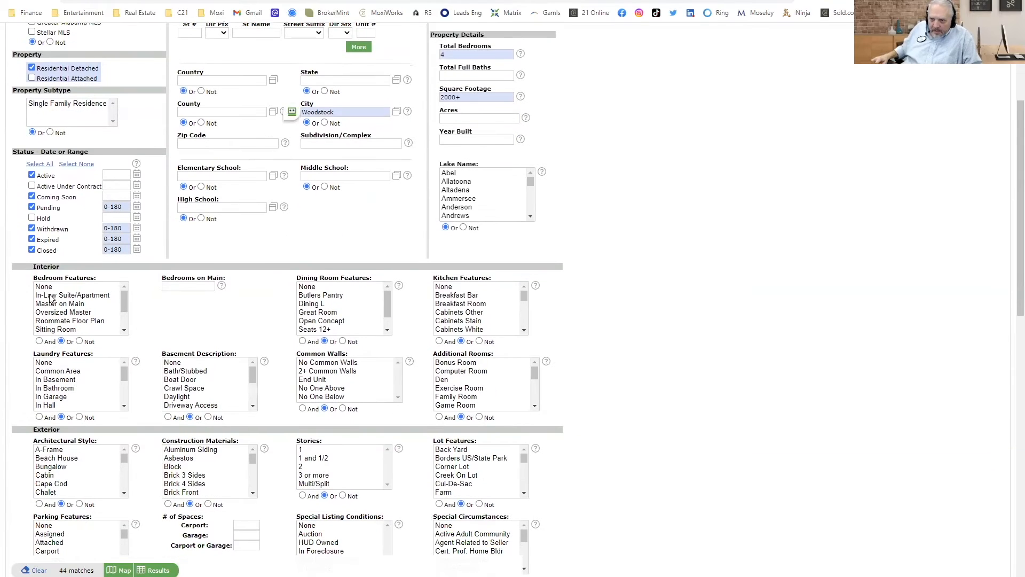
{"action": "scroll", "coordinate": [372, 404], "scroll_direction": "down", "scroll_amount": 4}
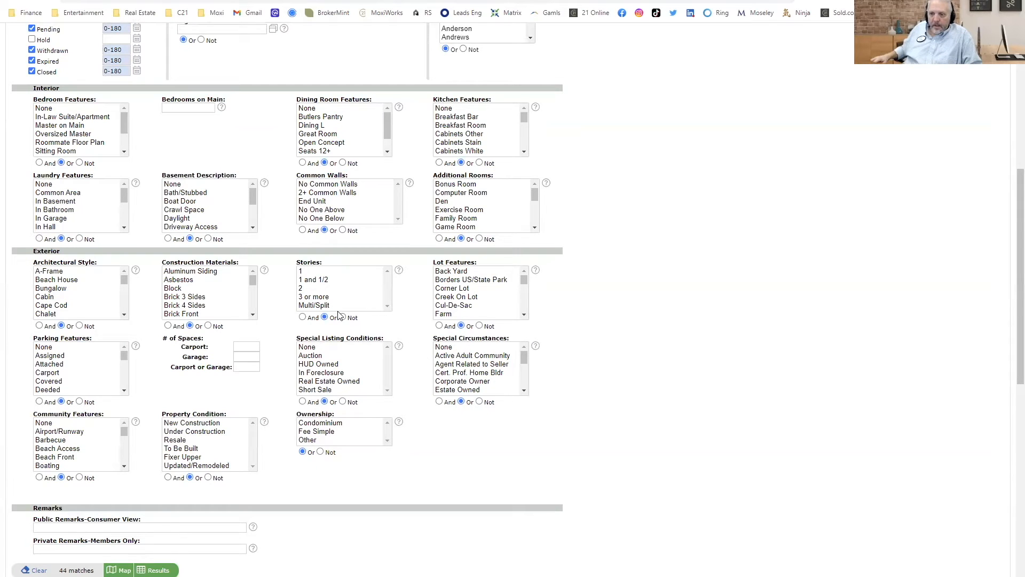
{"action": "scroll", "coordinate": [337, 315], "scroll_direction": "down", "scroll_amount": 7}
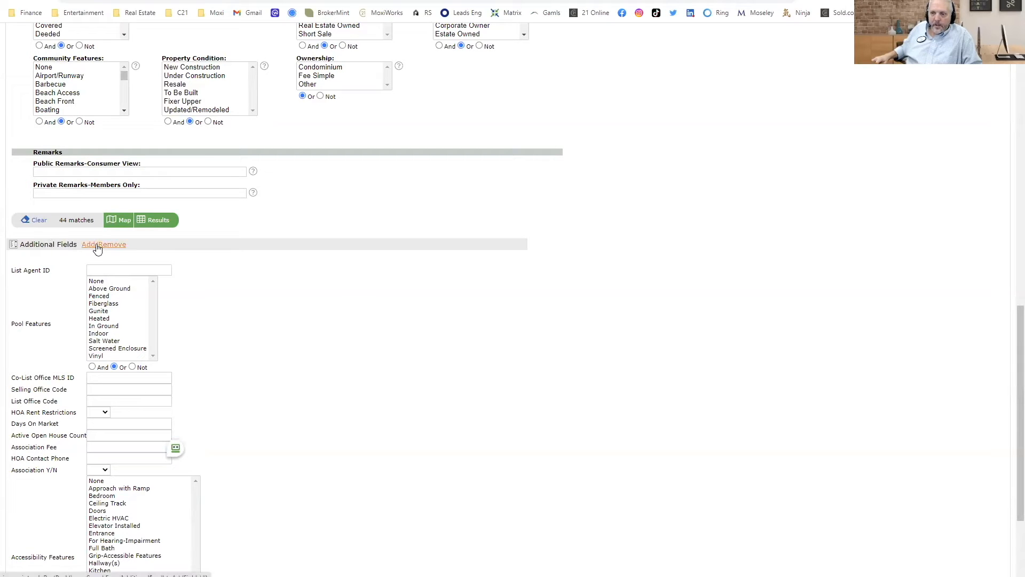
{"action": "scroll", "coordinate": [284, 401], "scroll_direction": "down", "scroll_amount": 3}
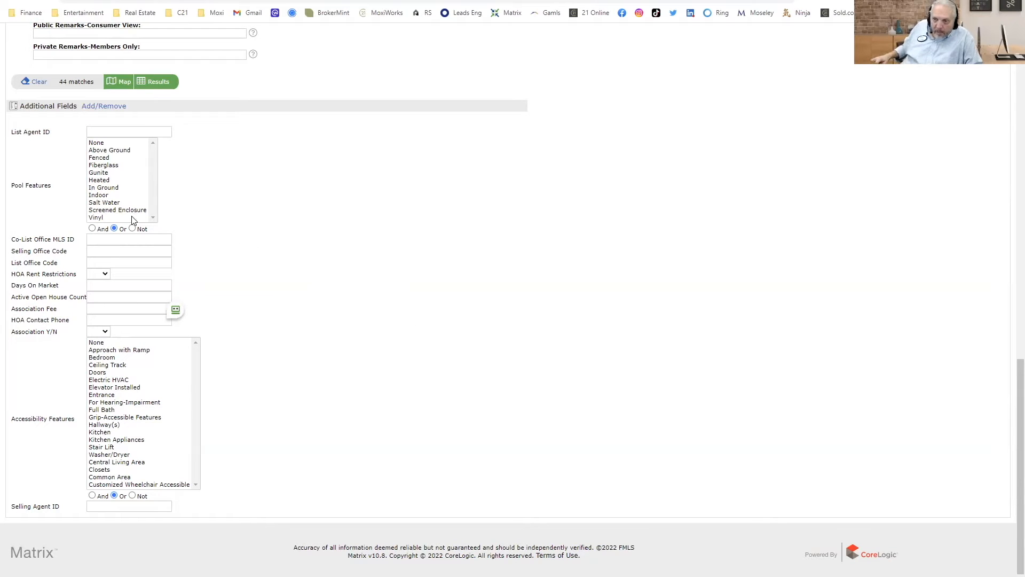
- Select Gunite, Heated, In Ground, Indoor and Salt Water in Pool Features
{"action": "left_click_drag", "start_coordinate": [11, 185], "coordinate": [60, 190]}
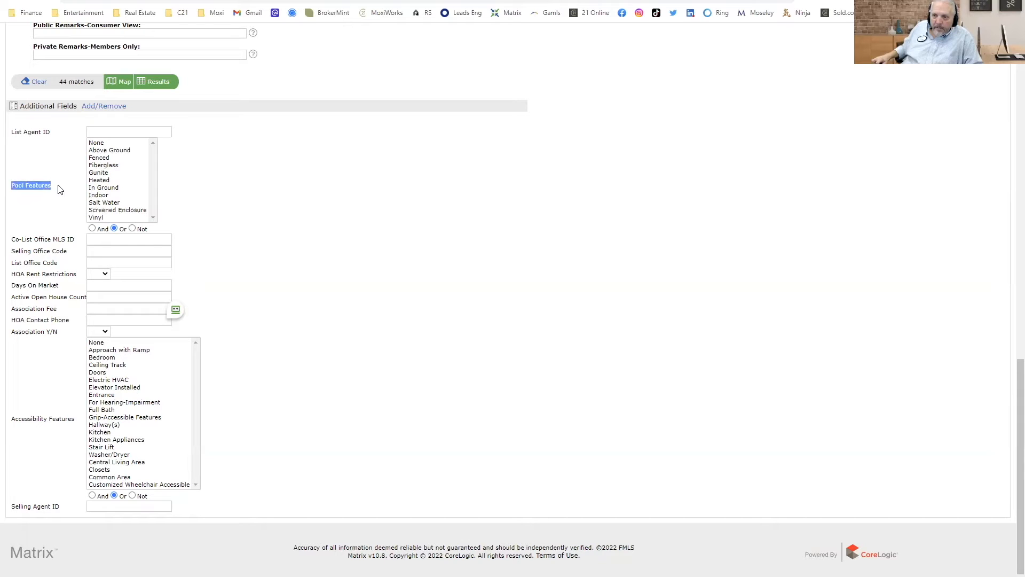
{"action": "left_click", "coordinate": [154, 167]}
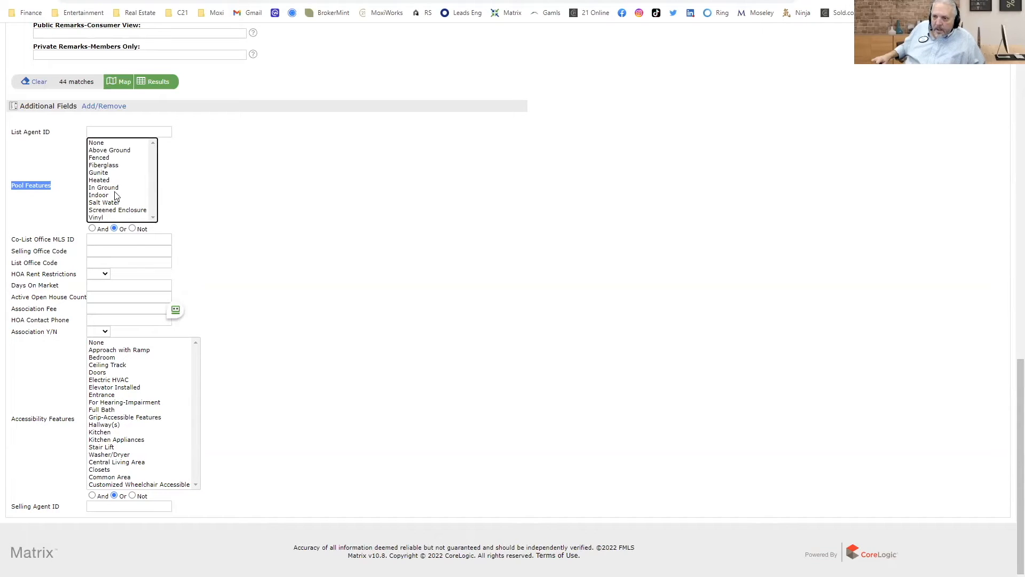
{"action": "left_click", "coordinate": [108, 151]}
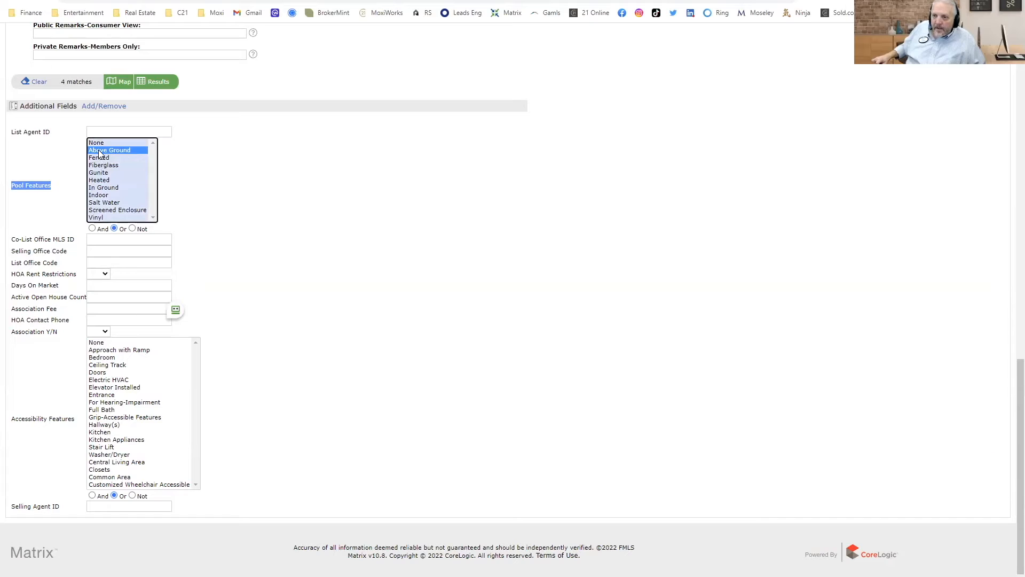
{"action": "left_click", "coordinate": [101, 145]}
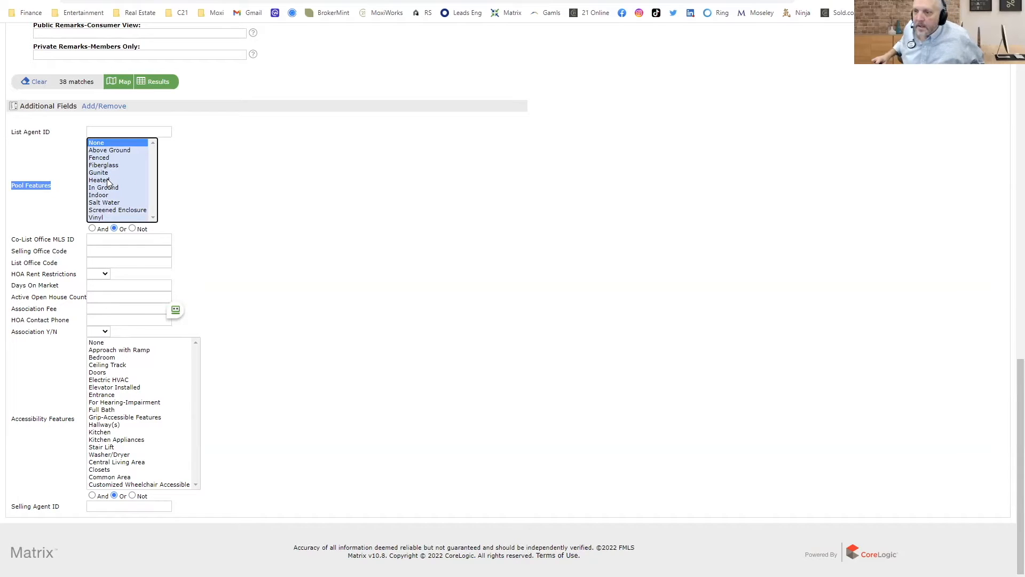
{"action": "left_click", "coordinate": [120, 173]}
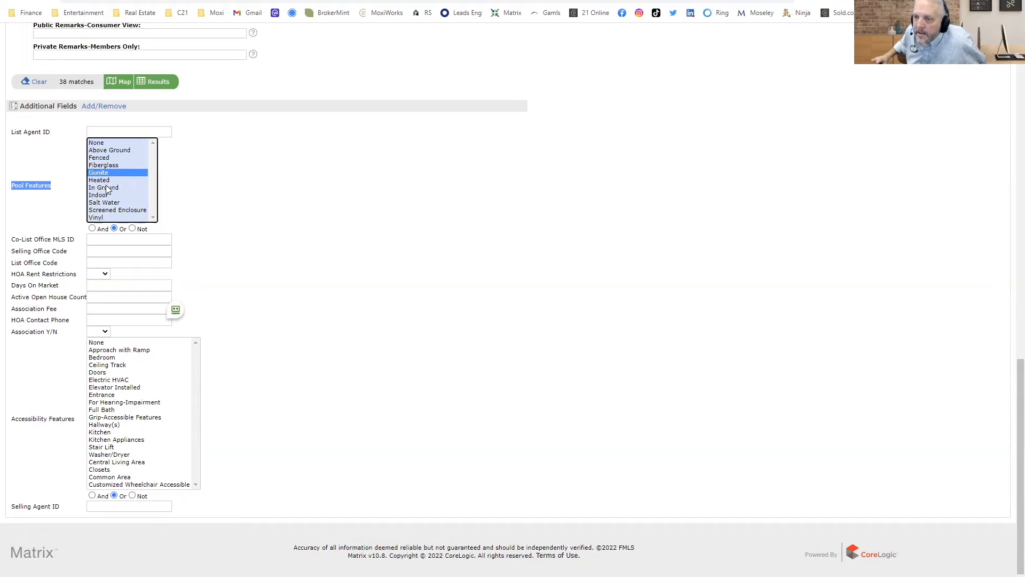
{"action": "left_click", "coordinate": [104, 182], "text": "ctrl"}
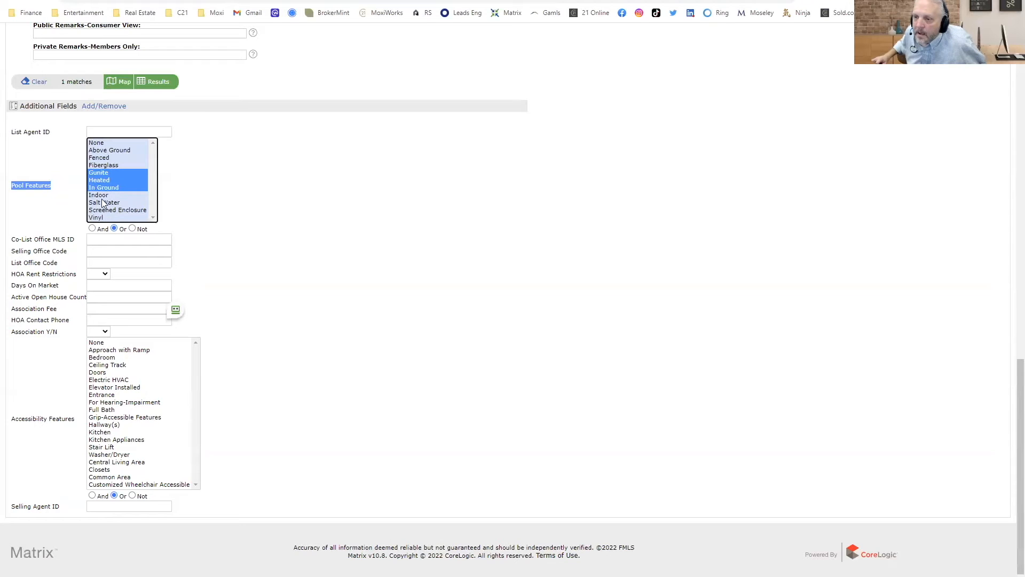
{"action": "left_click", "coordinate": [103, 195], "text": "ctrl"}
{"action": "left_click", "coordinate": [105, 203], "text": "ctrl"}
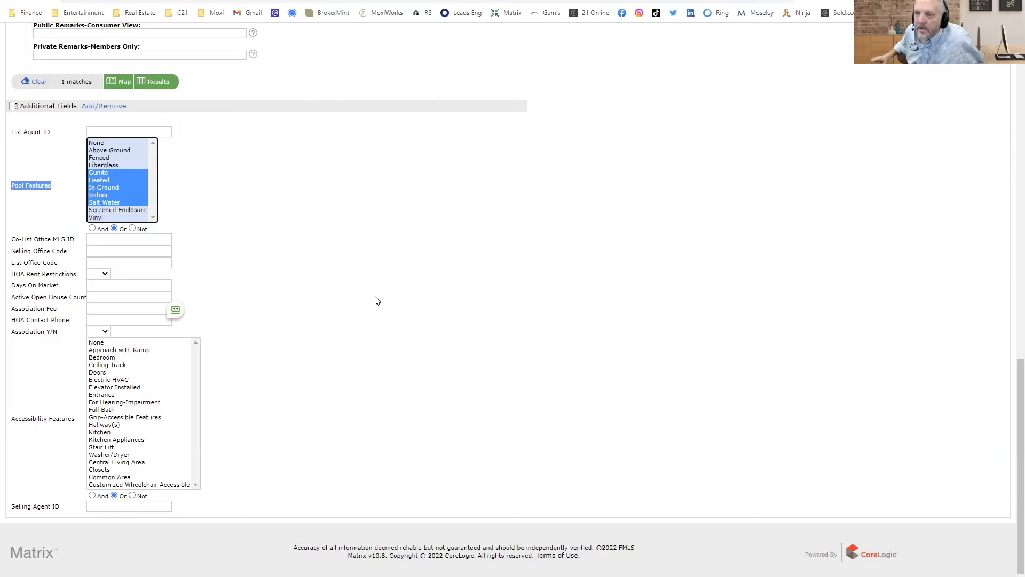
- Open the Add/Remove page for the Additional Fields section
{"action": "scroll", "coordinate": [373, 300], "scroll_direction": "up", "scroll_amount": 3}
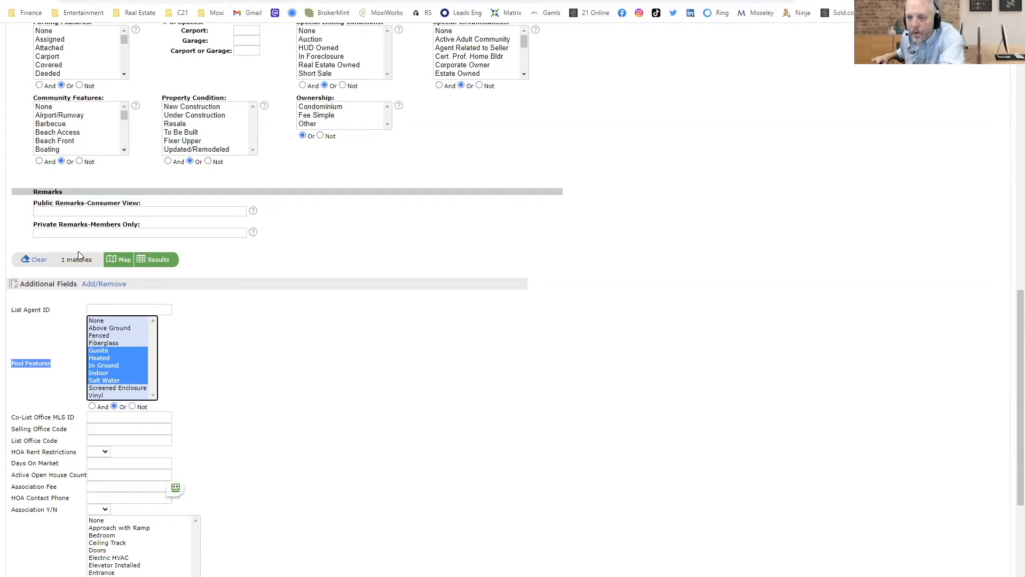
{"action": "scroll", "coordinate": [337, 449], "scroll_direction": "down", "scroll_amount": 3}
{"action": "scroll", "coordinate": [339, 366], "scroll_direction": "up", "scroll_amount": 6}
{"action": "scroll", "coordinate": [357, 398], "scroll_direction": "down", "scroll_amount": 3}
{"action": "left_click", "coordinate": [318, 362]}
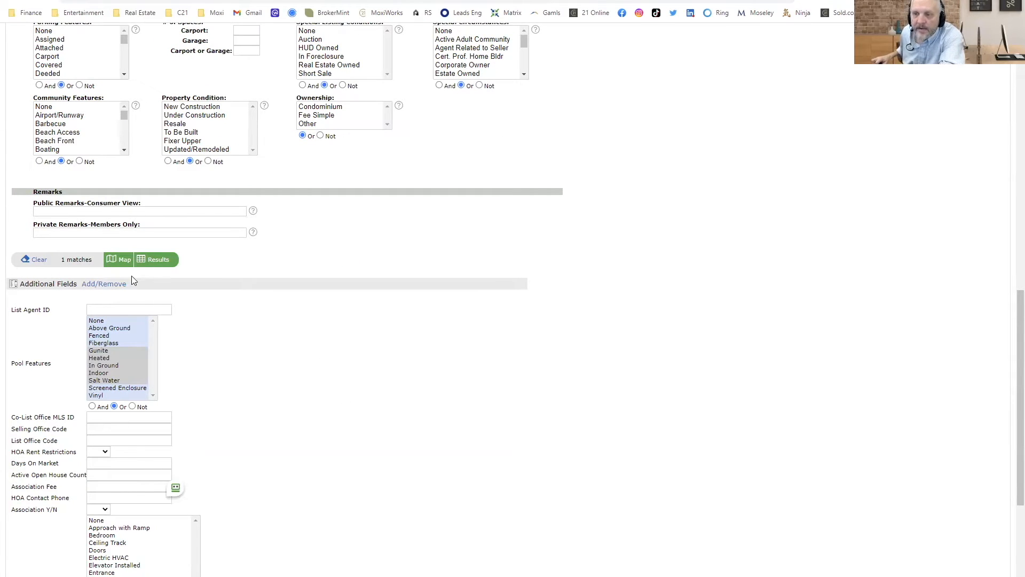
{"action": "left_click", "coordinate": [101, 286]}
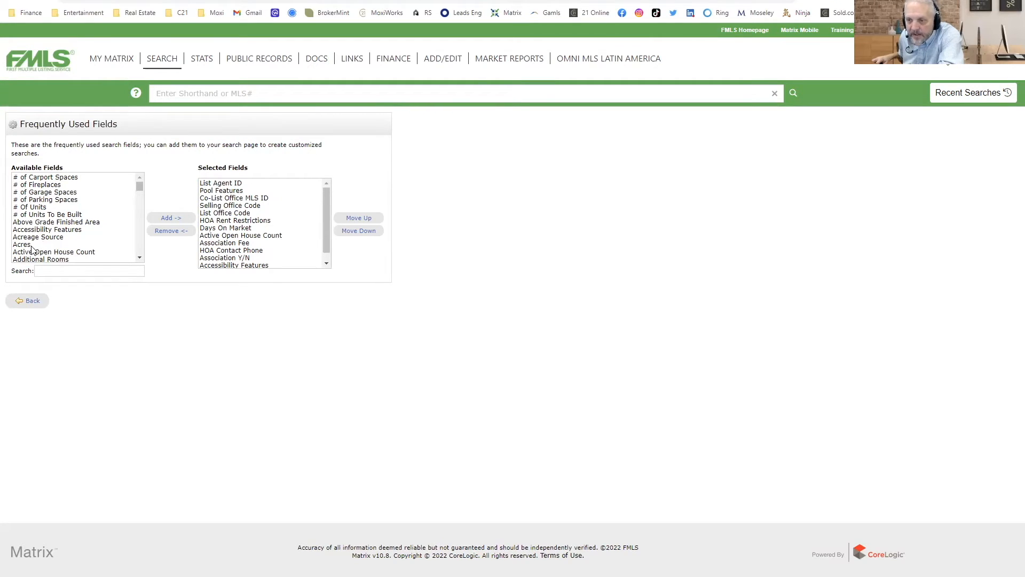
- Scroll through the Available Fields list on the Frequently Used Fields page
{"action": "scroll", "coordinate": [74, 216], "scroll_direction": "down", "scroll_amount": 3}
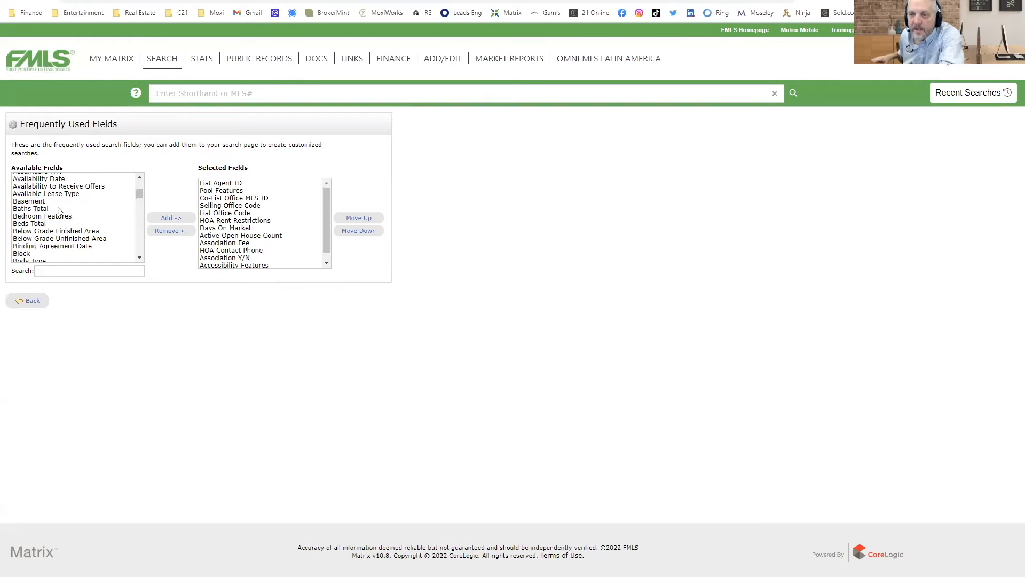
{"action": "scroll", "coordinate": [70, 211], "scroll_direction": "up", "scroll_amount": 1}
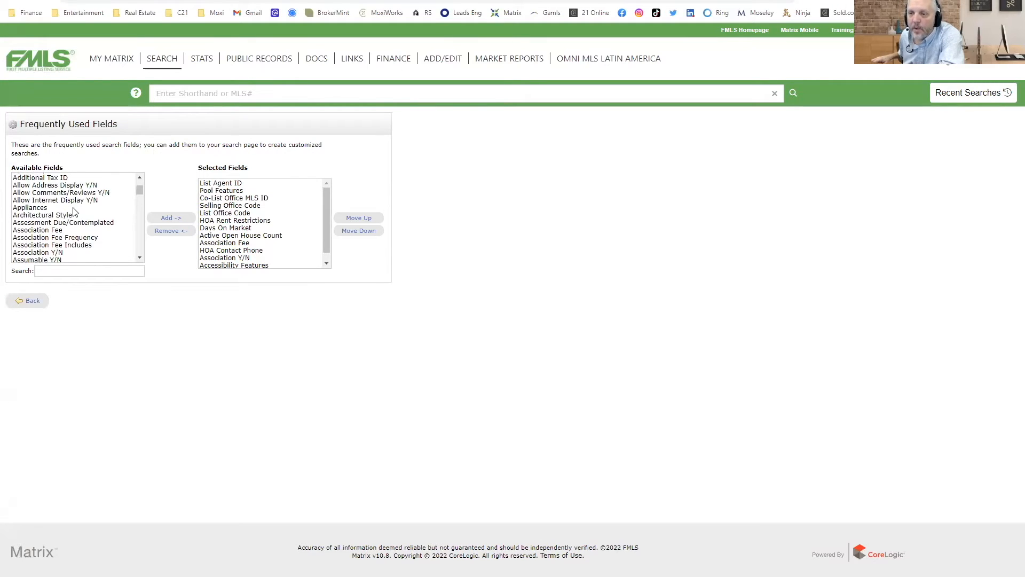
{"action": "scroll", "coordinate": [75, 208], "scroll_direction": "down", "scroll_amount": 5}
{"action": "scroll", "coordinate": [77, 209], "scroll_direction": "down", "scroll_amount": 10}
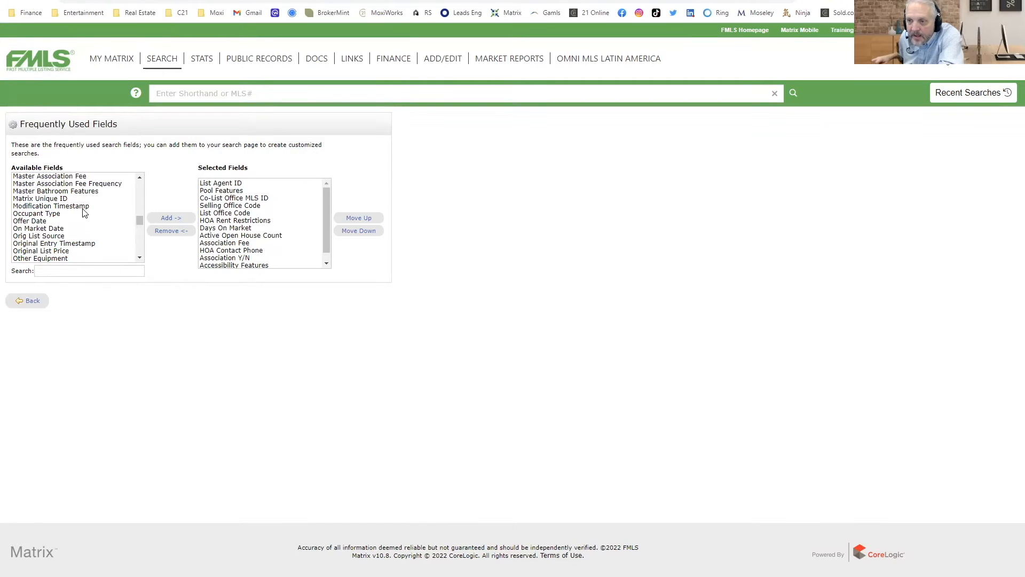
{"action": "scroll", "coordinate": [103, 228], "scroll_direction": "up", "scroll_amount": 5}
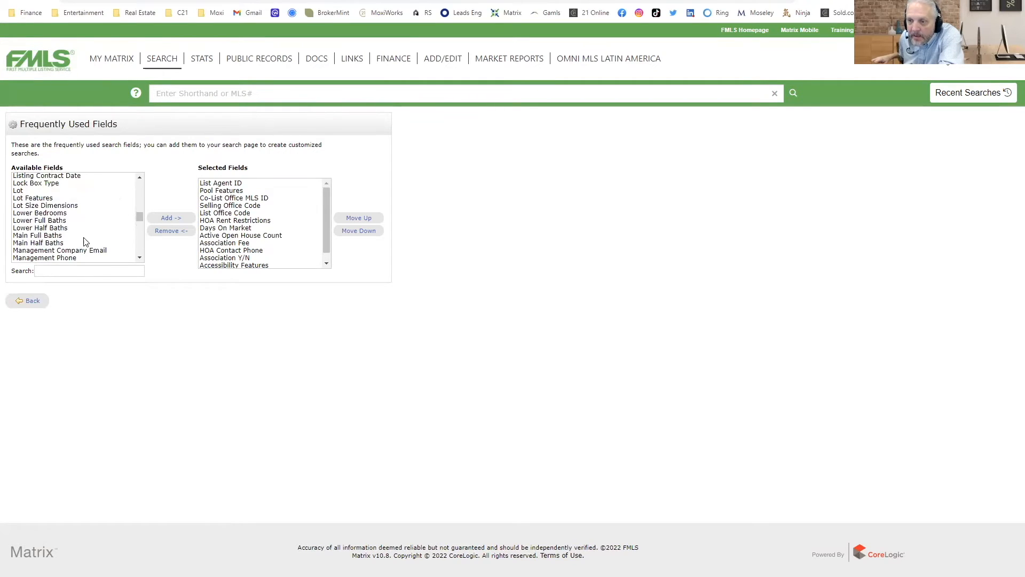
{"action": "scroll", "coordinate": [57, 219], "scroll_direction": "down", "scroll_amount": 5}
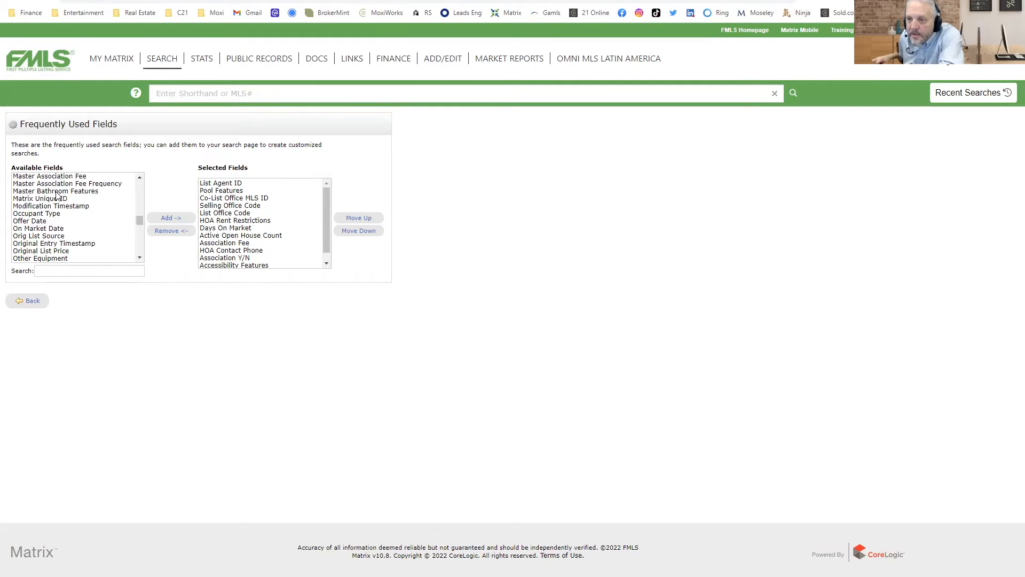
{"action": "scroll", "coordinate": [57, 211], "scroll_direction": "down", "scroll_amount": 8}
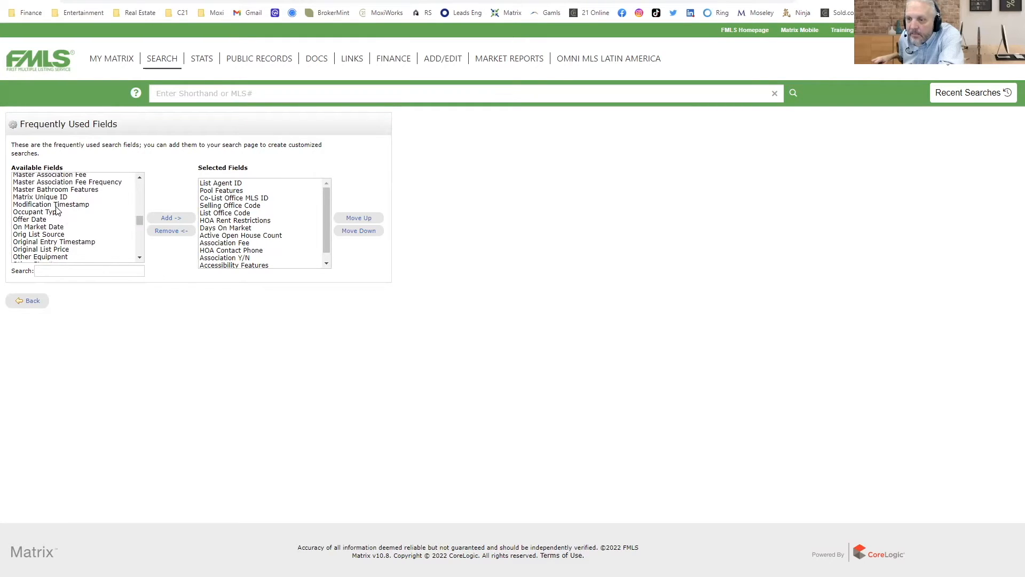
{"action": "scroll", "coordinate": [56, 210], "scroll_direction": "down", "scroll_amount": 1}
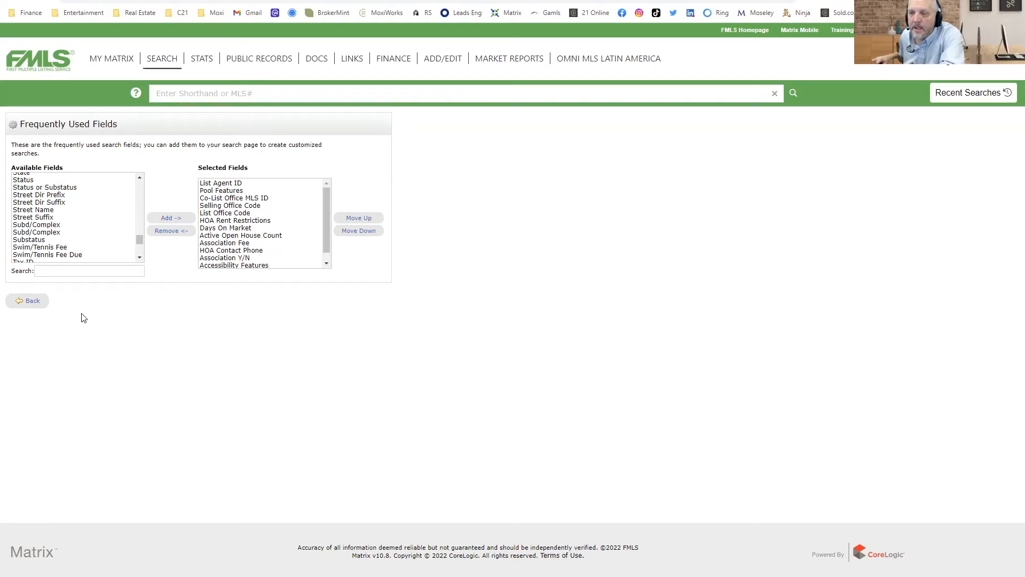
{"action": "left_click", "coordinate": [35, 305]}
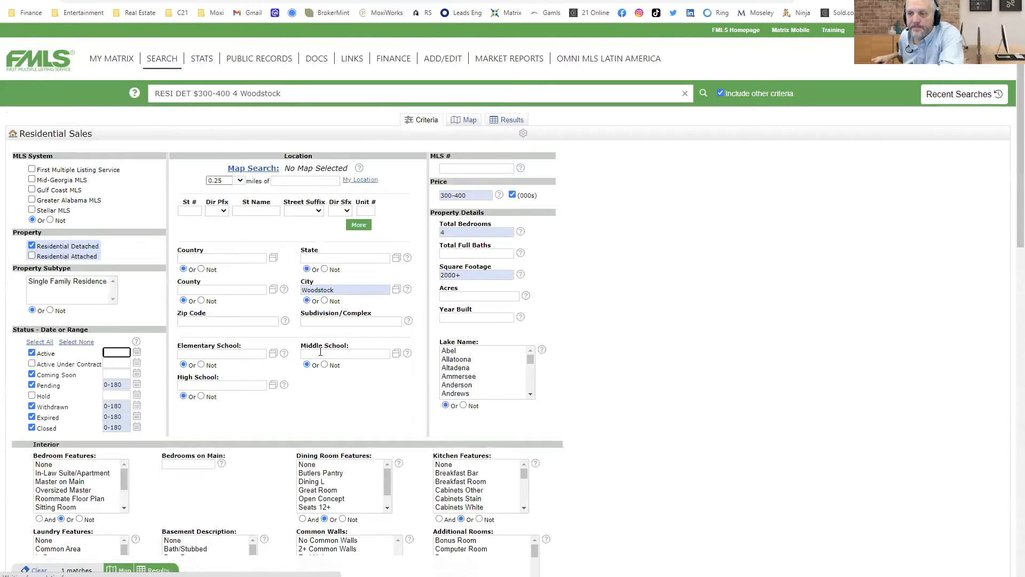
{"action": "scroll", "coordinate": [319, 352], "scroll_direction": "down", "scroll_amount": 6}
{"action": "scroll", "coordinate": [319, 356], "scroll_direction": "down", "scroll_amount": 8}
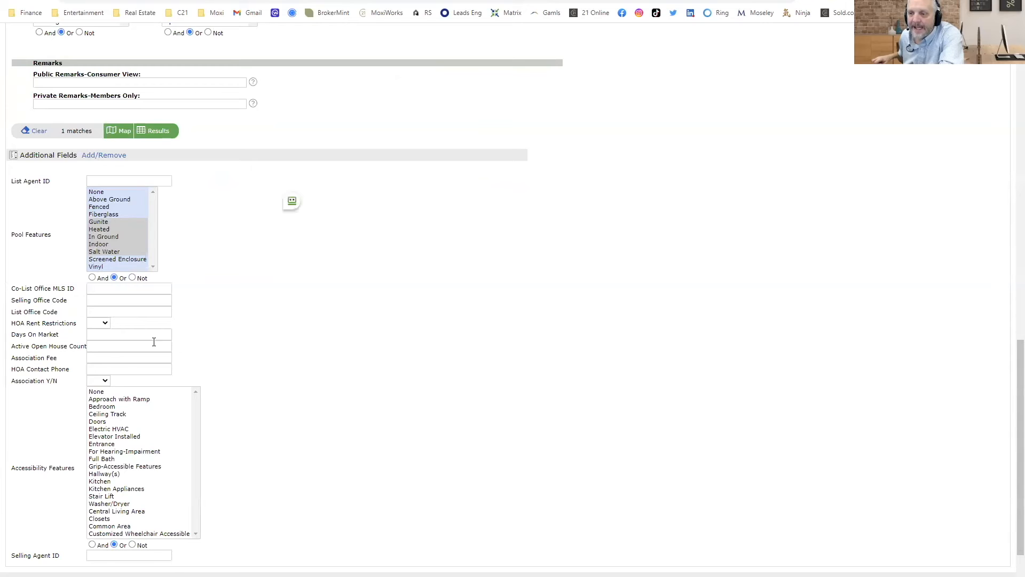
{"action": "scroll", "coordinate": [358, 346], "scroll_direction": "down", "scroll_amount": 1}
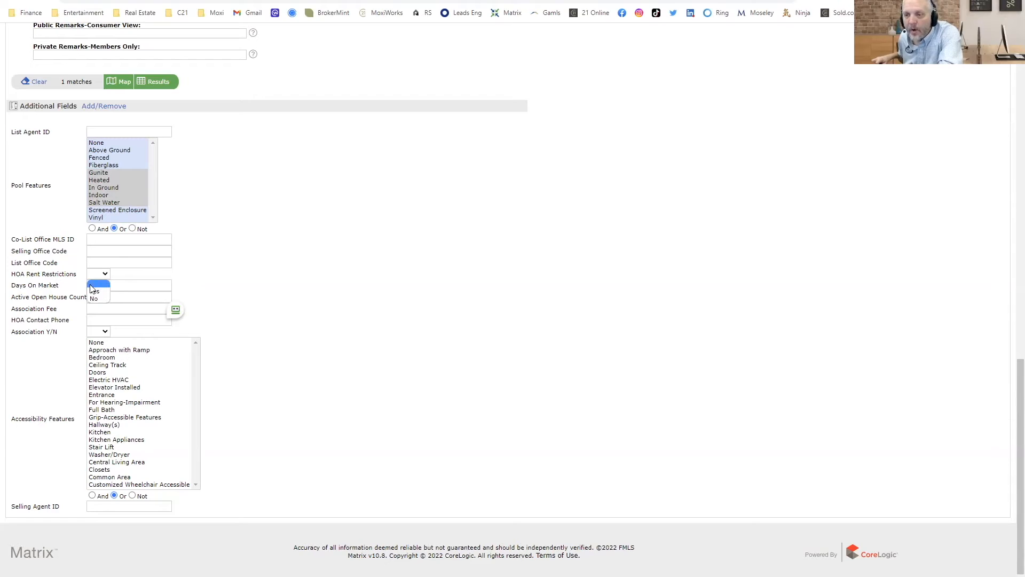
{"action": "left_click", "coordinate": [95, 300]}
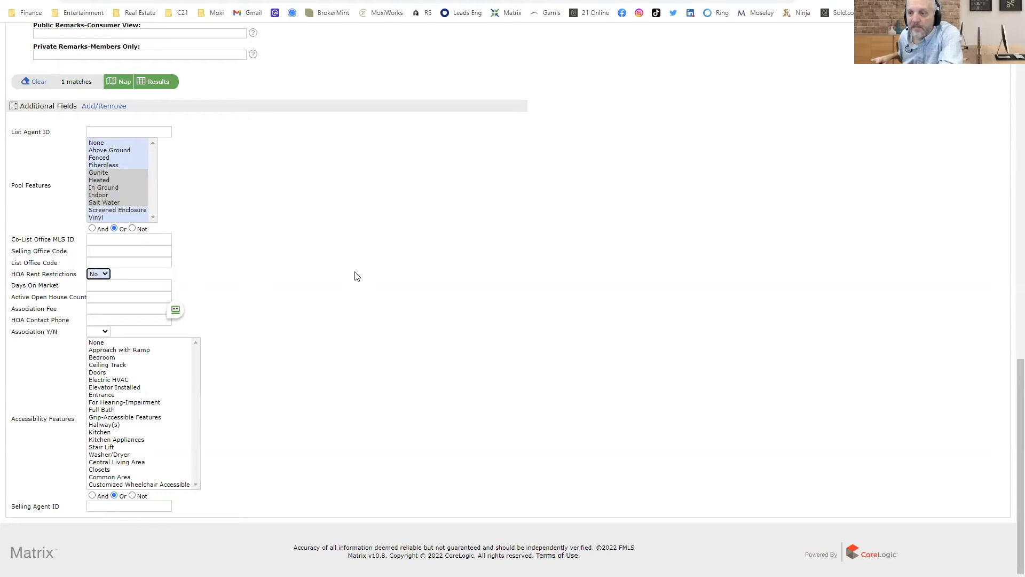
{"action": "scroll", "coordinate": [360, 277], "scroll_direction": "up", "scroll_amount": 2}
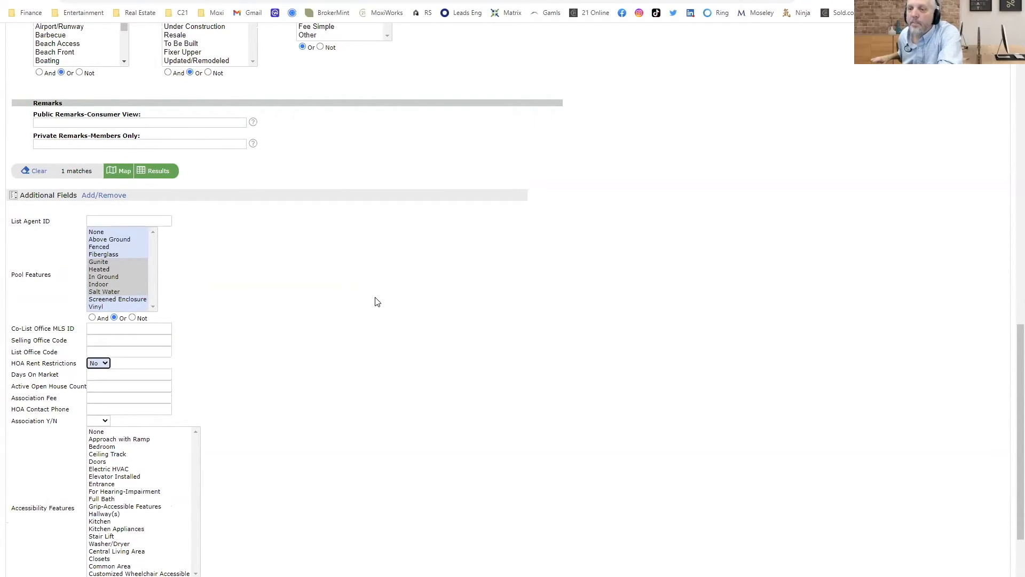
{"action": "scroll", "coordinate": [382, 311], "scroll_direction": "up", "scroll_amount": 2}
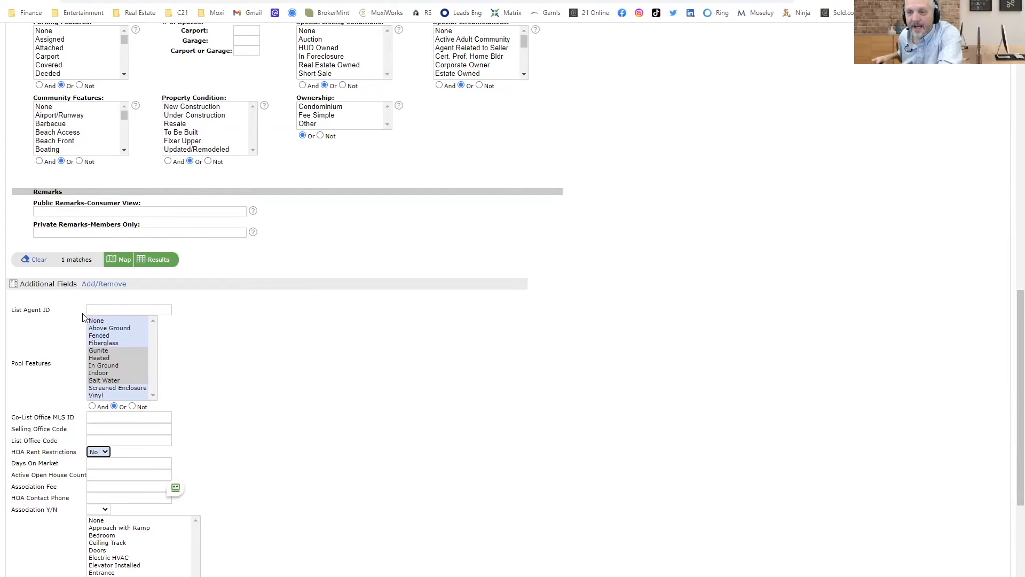
{"action": "scroll", "coordinate": [309, 389], "scroll_direction": "up", "scroll_amount": 14}
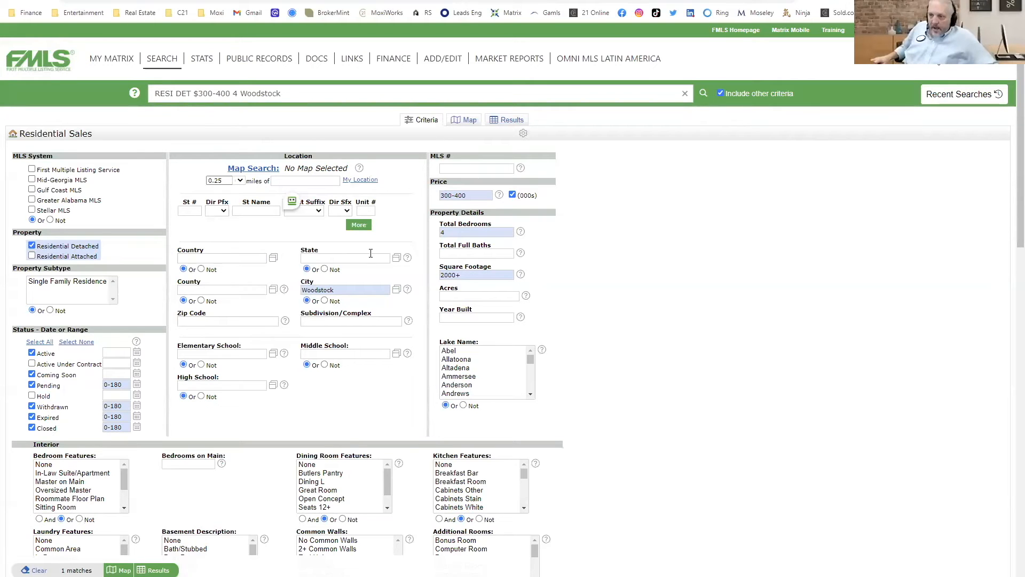
- Check the results, return to Criteria, and blank the HOA Rent Restrictions dropdown
{"action": "left_click", "coordinate": [508, 119]}
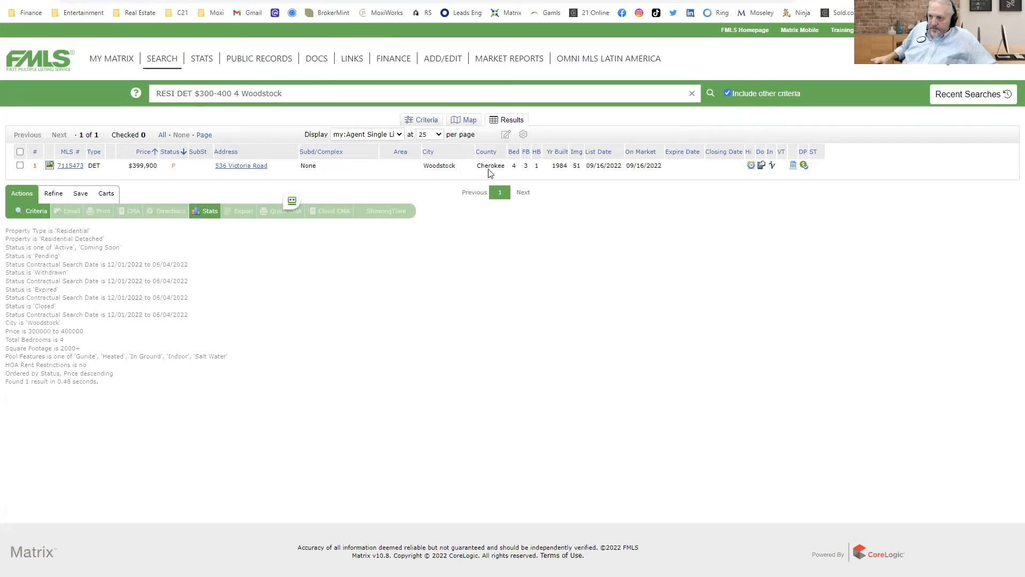
{"action": "left_click", "coordinate": [423, 118]}
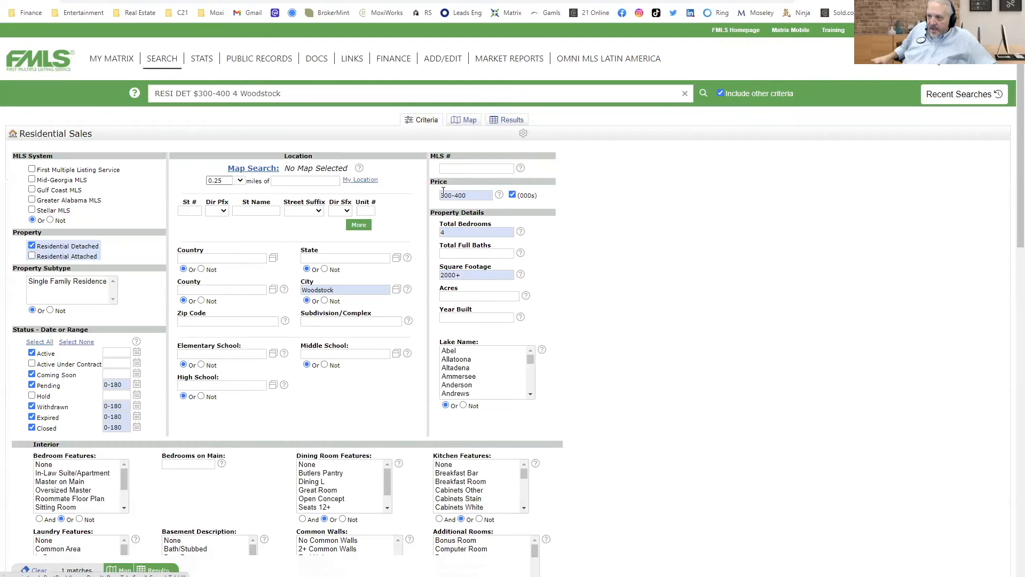
{"action": "scroll", "coordinate": [312, 332], "scroll_direction": "down", "scroll_amount": 5}
{"action": "scroll", "coordinate": [312, 332], "scroll_direction": "down", "scroll_amount": 10}
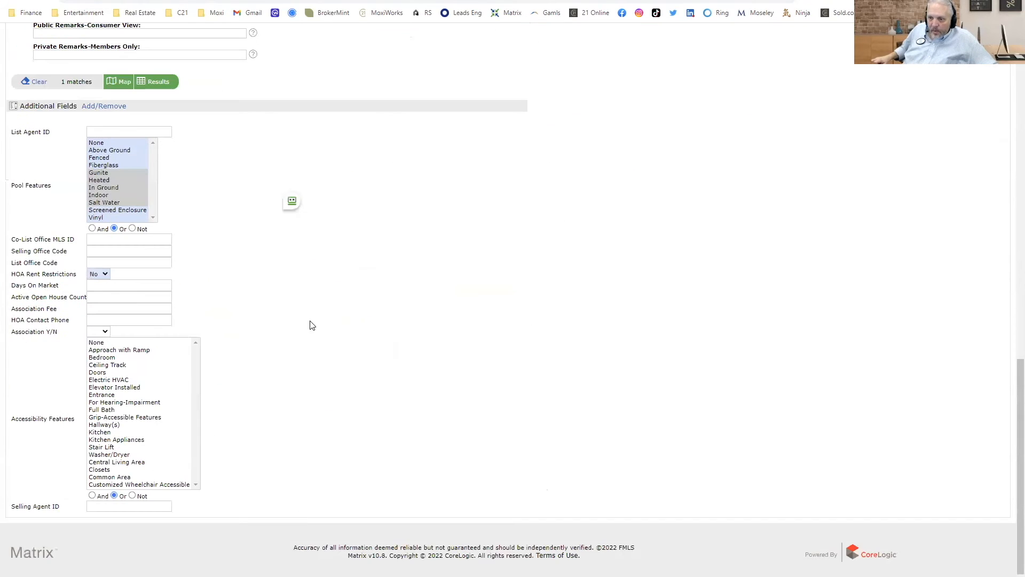
{"action": "left_click", "coordinate": [103, 275]}
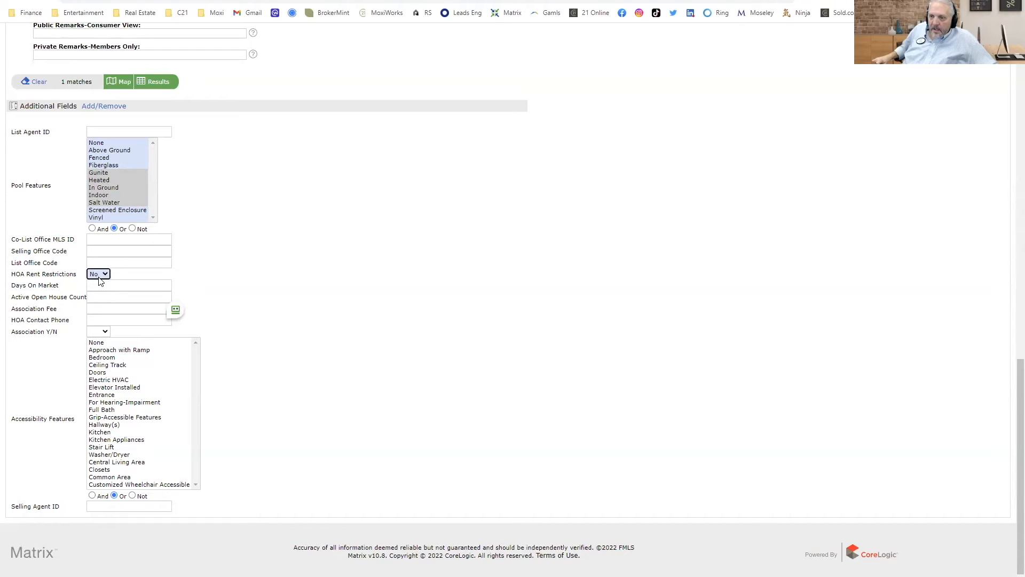
{"action": "left_click", "coordinate": [94, 284]}
- Set Pool Features to None only and show the 38 matching listings
{"action": "scroll", "coordinate": [266, 320], "scroll_direction": "up", "scroll_amount": 2}
{"action": "scroll", "coordinate": [251, 318], "scroll_direction": "down", "scroll_amount": 2}
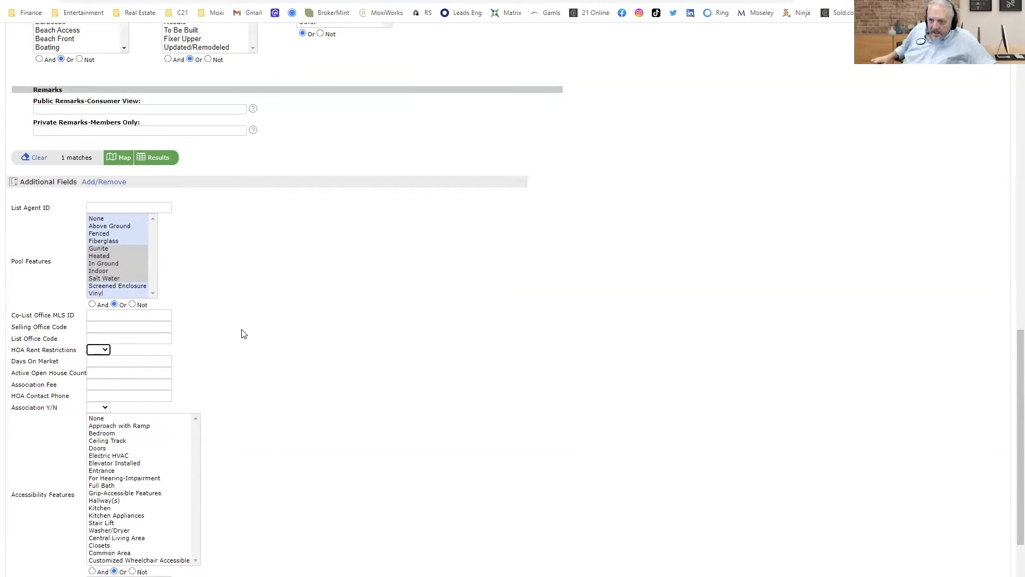
{"action": "scroll", "coordinate": [297, 340], "scroll_direction": "up", "scroll_amount": 2}
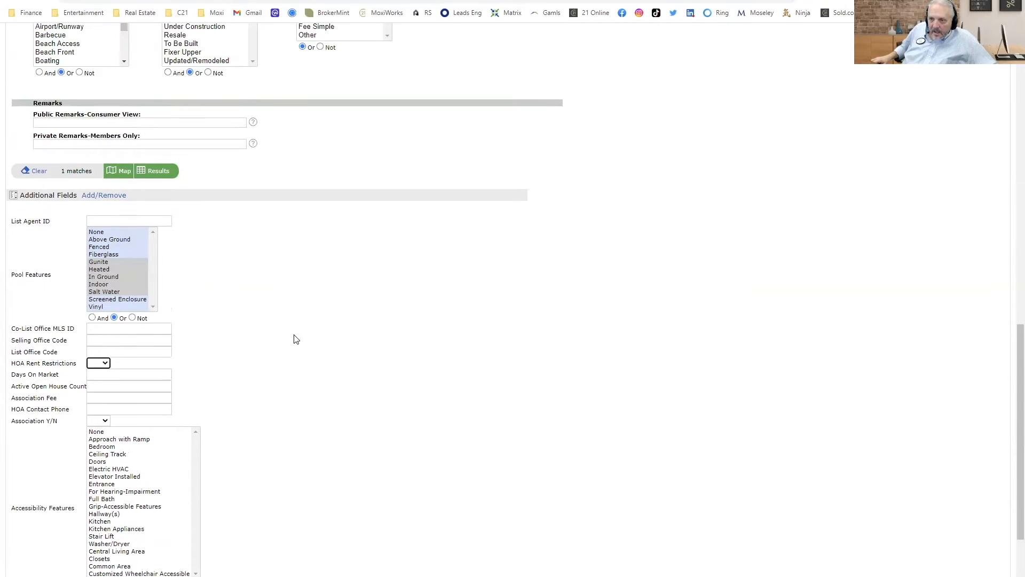
{"action": "left_click", "coordinate": [100, 263]}
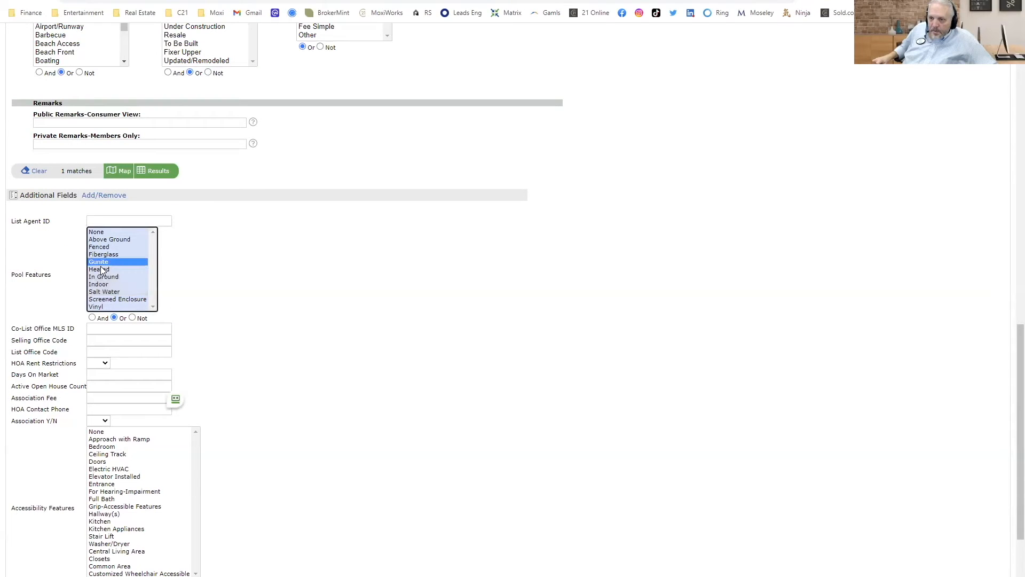
{"action": "left_click", "coordinate": [97, 233]}
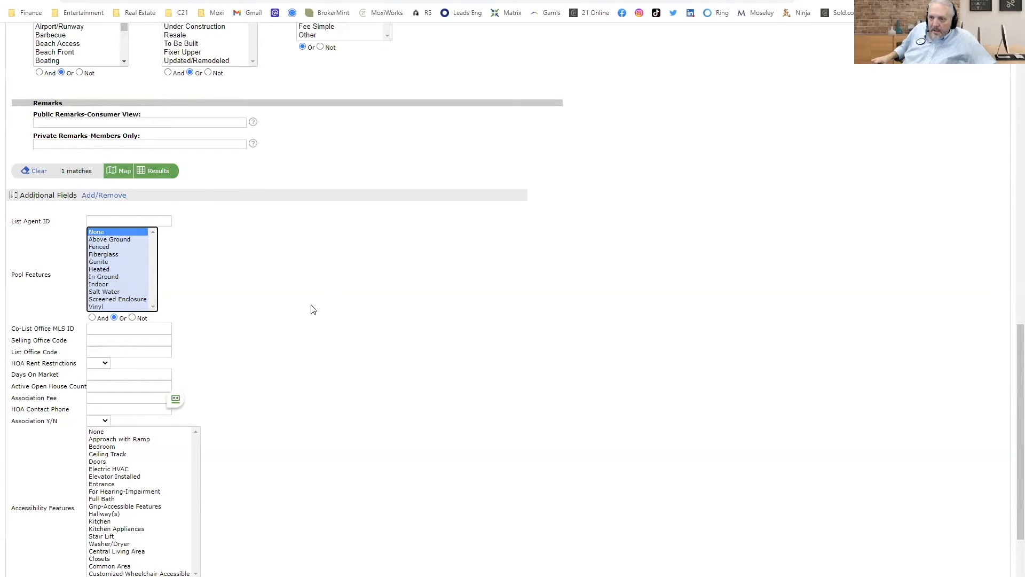
{"action": "scroll", "coordinate": [312, 308], "scroll_direction": "up", "scroll_amount": 4}
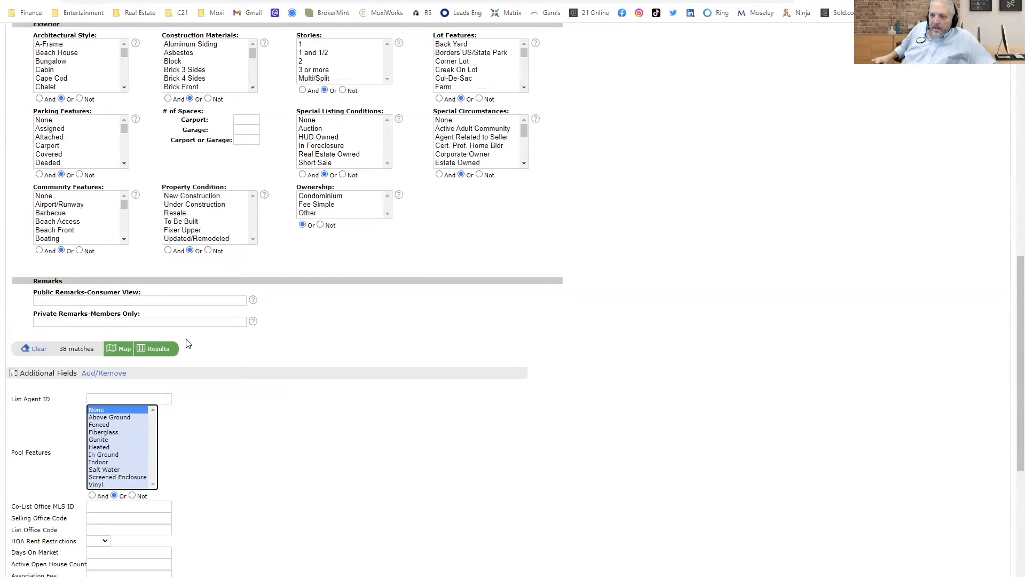
{"action": "left_click", "coordinate": [151, 349]}
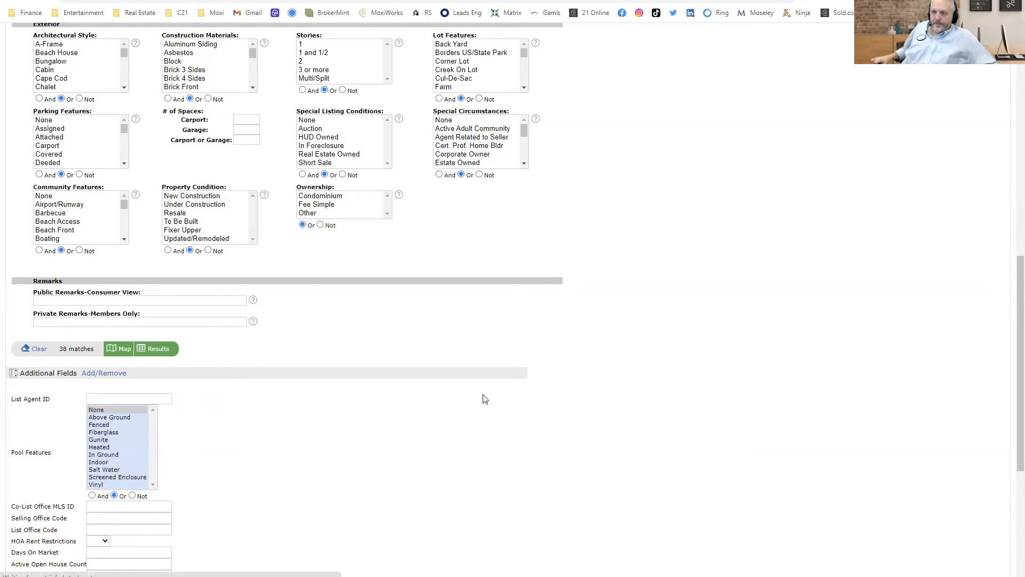
{"action": "scroll", "coordinate": [618, 399], "scroll_direction": "up", "scroll_amount": 3}
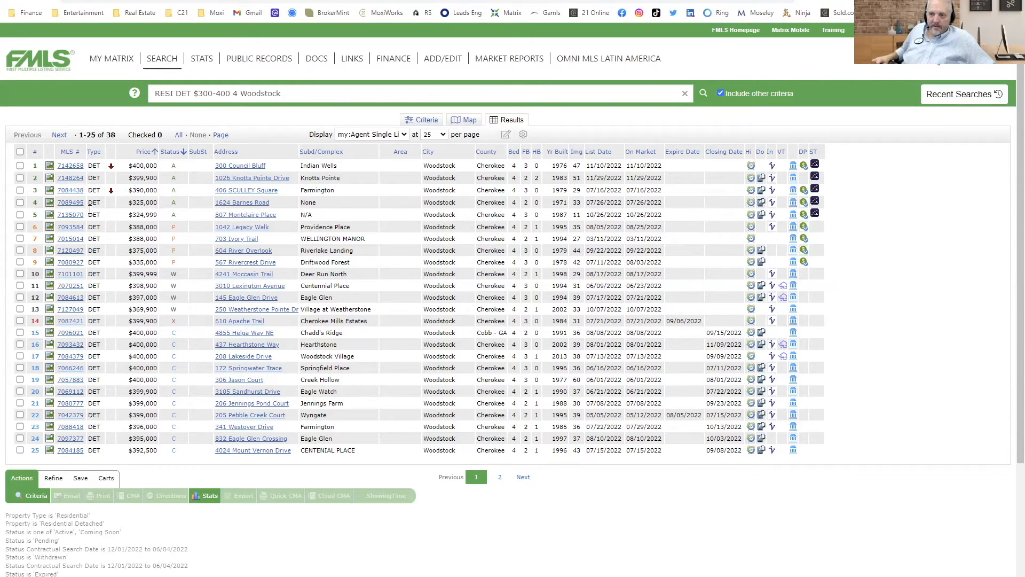
{"action": "left_click", "coordinate": [72, 166]}
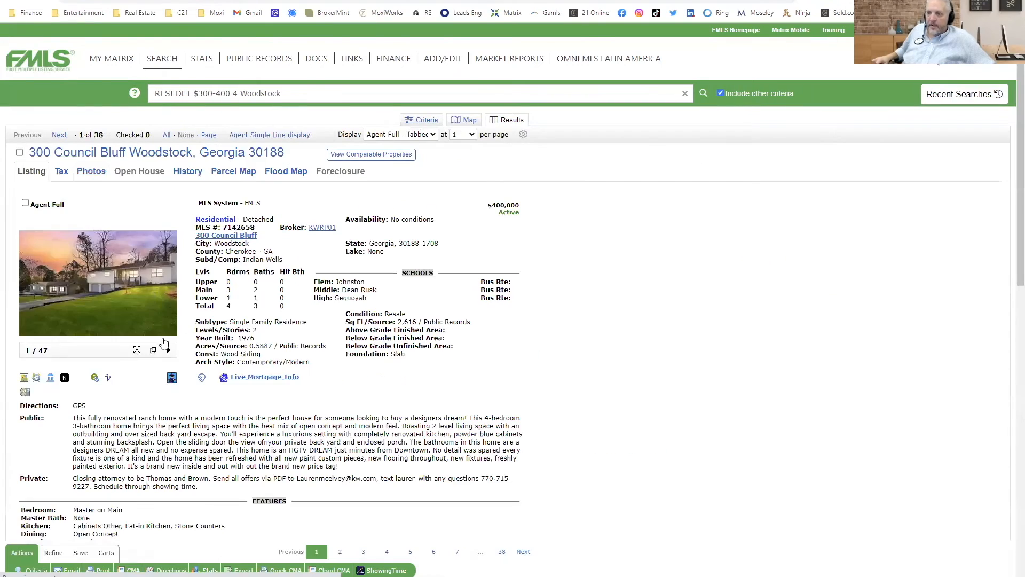
{"action": "scroll", "coordinate": [166, 334], "scroll_direction": "down", "scroll_amount": 1}
{"action": "scroll", "coordinate": [166, 334], "scroll_direction": "down", "scroll_amount": 12}
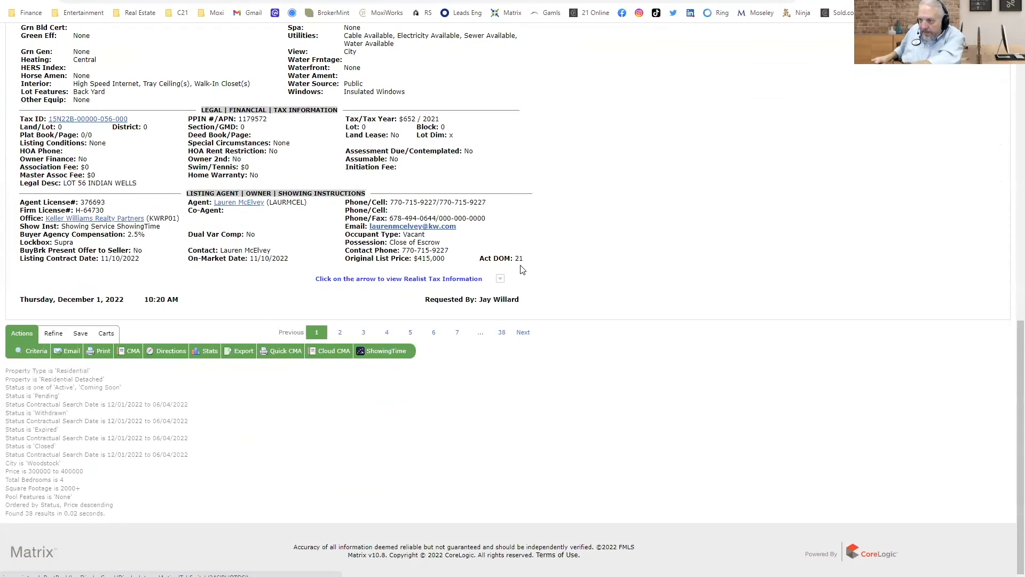
{"action": "left_click_drag", "start_coordinate": [517, 254], "coordinate": [467, 268]}
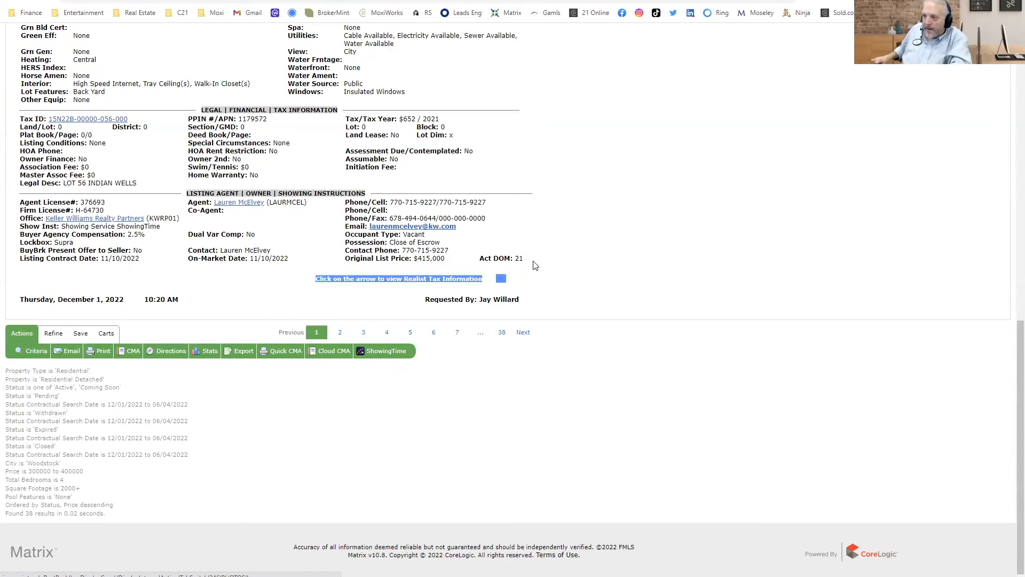
{"action": "scroll", "coordinate": [480, 248], "scroll_direction": "up", "scroll_amount": 15}
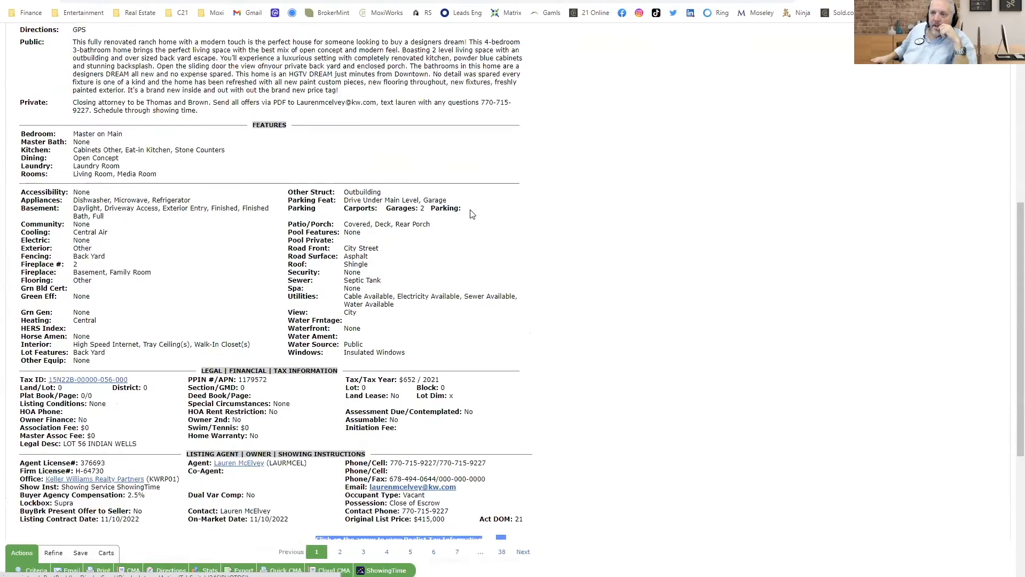
{"action": "left_click", "coordinate": [260, 135]}
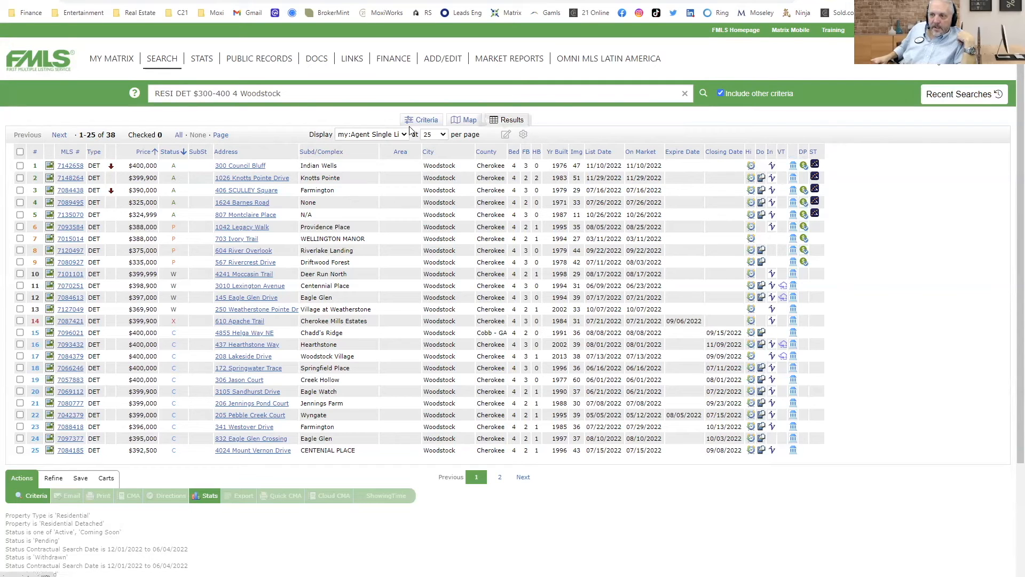
- Insert a Days On Market column after Subd/Complex in the results table
{"action": "right_click", "coordinate": [361, 151]}
{"action": "key", "text": "Escape"}
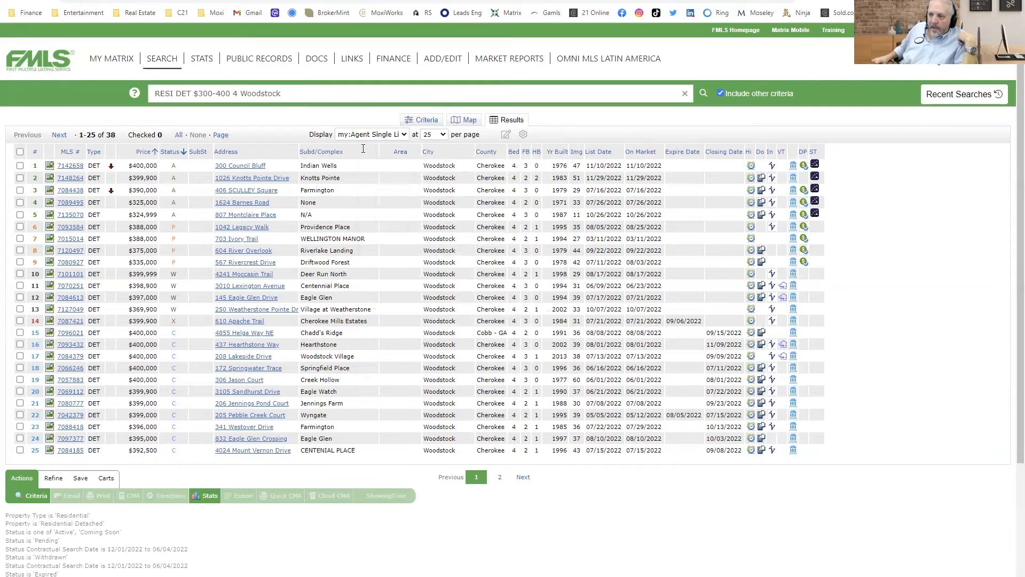
{"action": "left_click", "coordinate": [363, 150]}
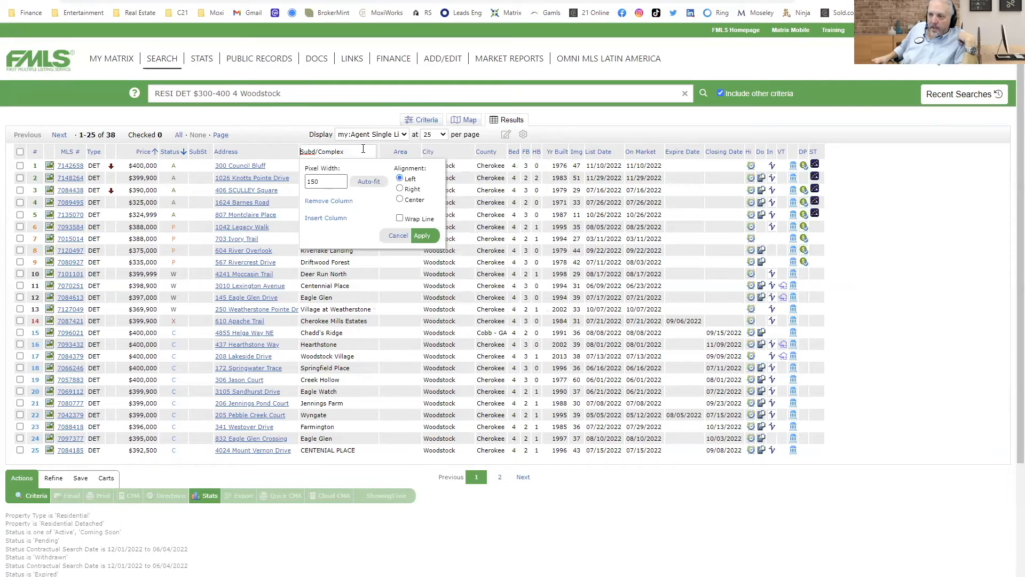
{"action": "left_click", "coordinate": [332, 224]}
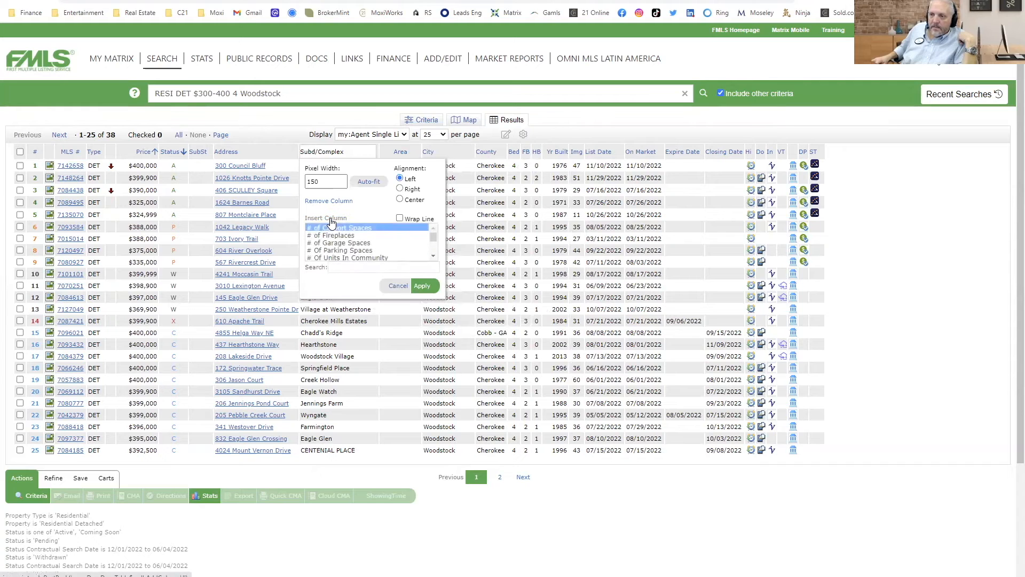
{"action": "mouse_move", "coordinate": [433, 236]}
{"action": "left_mouse_down"}
{"action": "mouse_move", "coordinate": [432, 253]}
{"action": "mouse_move", "coordinate": [431, 245]}
{"action": "left_mouse_up"}
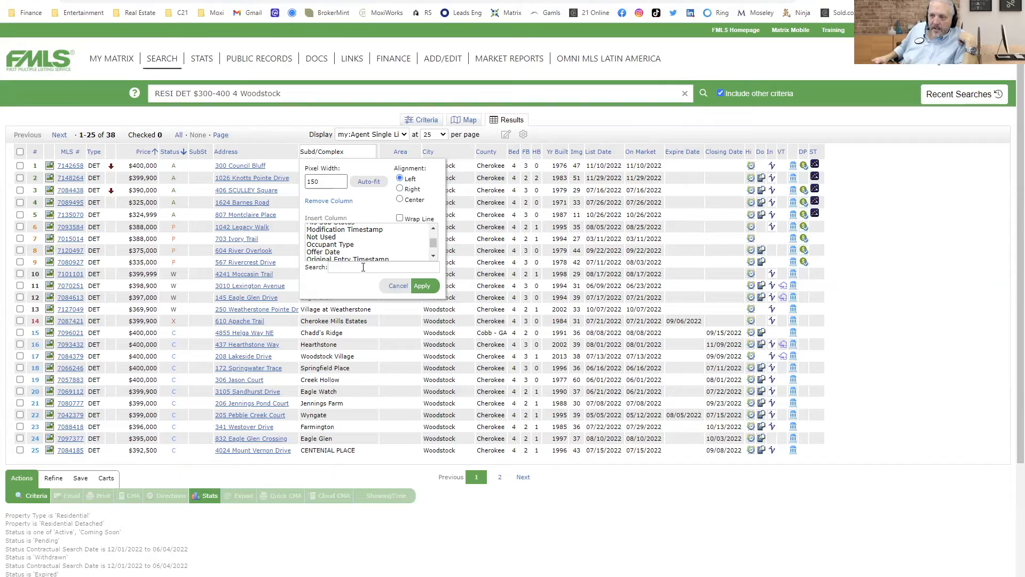
{"action": "left_click", "coordinate": [363, 267]}
{"action": "type", "text": "days"}
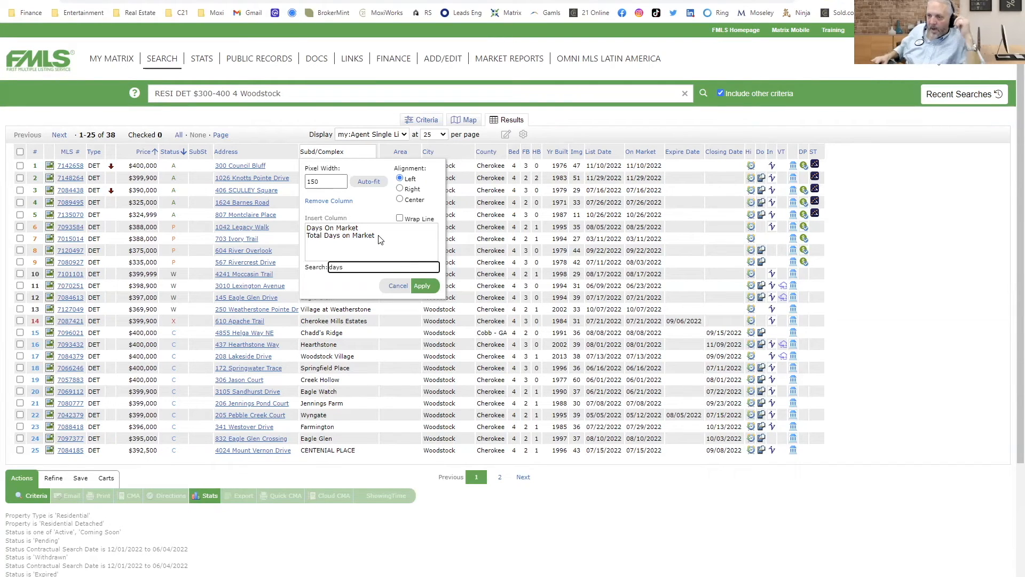
{"action": "left_click", "coordinate": [351, 228]}
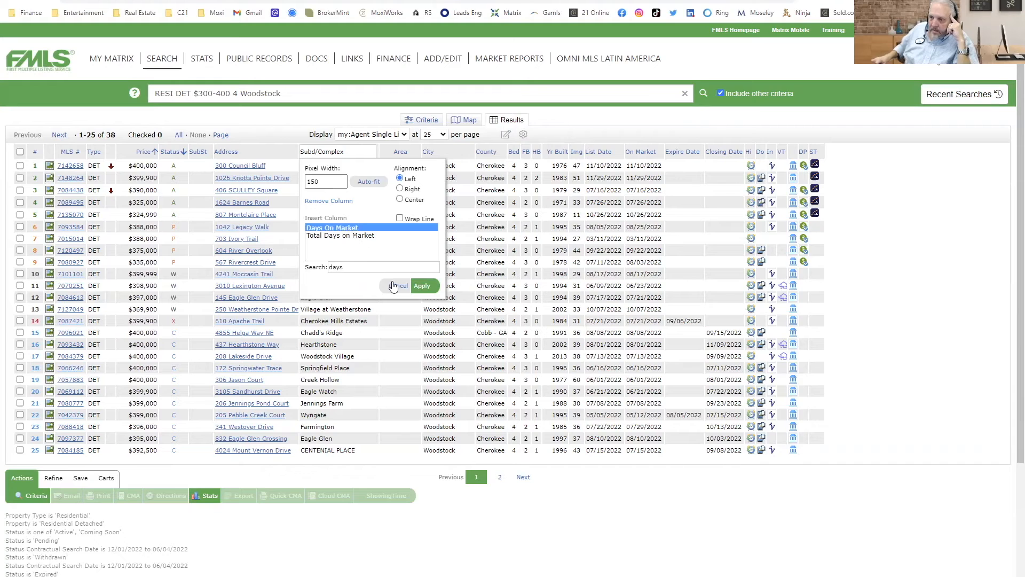
{"action": "left_click", "coordinate": [422, 286]}
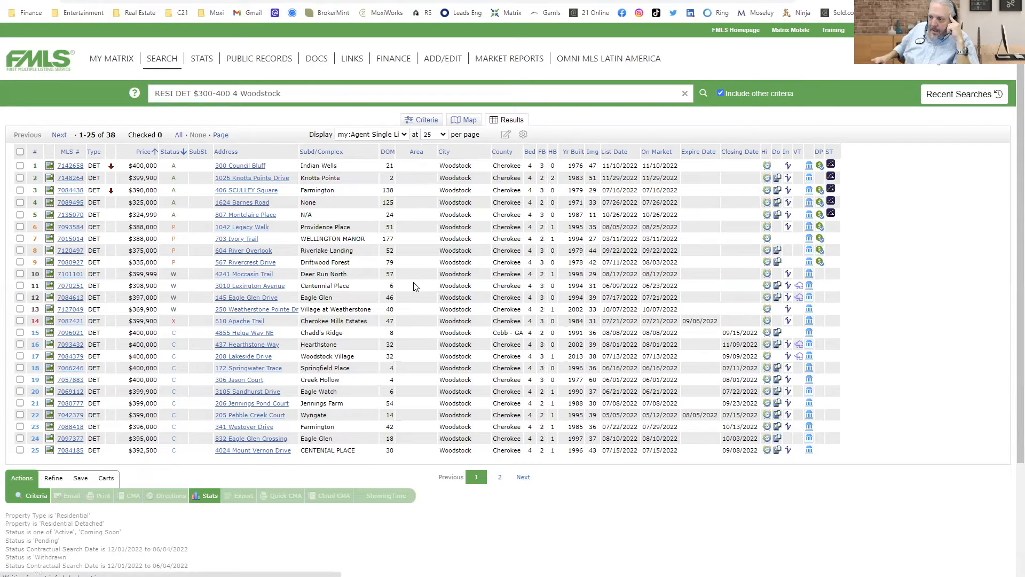
- Sort the results by DOM descending, longest-listed (177 days) first
{"action": "left_click", "coordinate": [388, 154]}
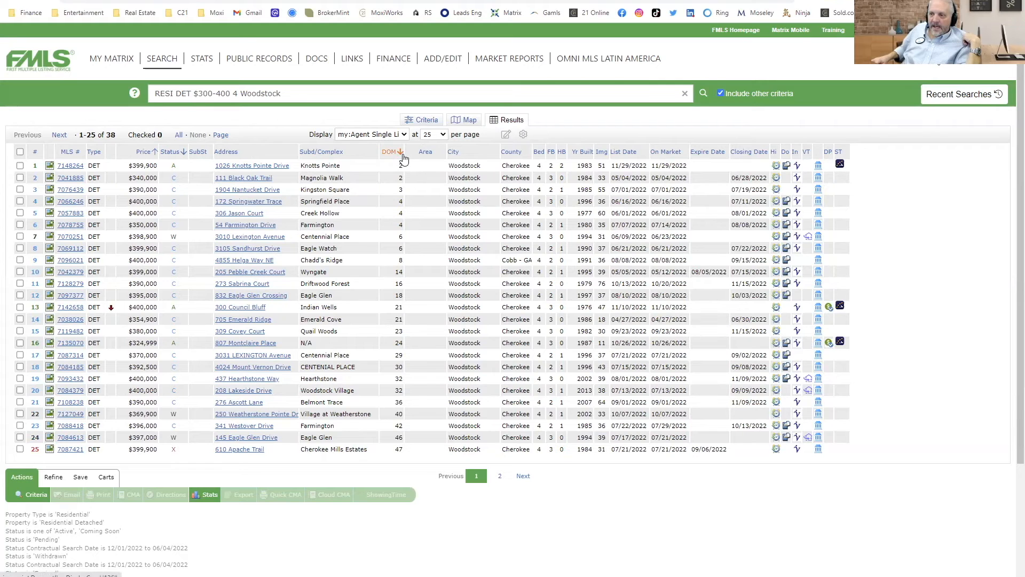
{"action": "left_click", "coordinate": [400, 154]}
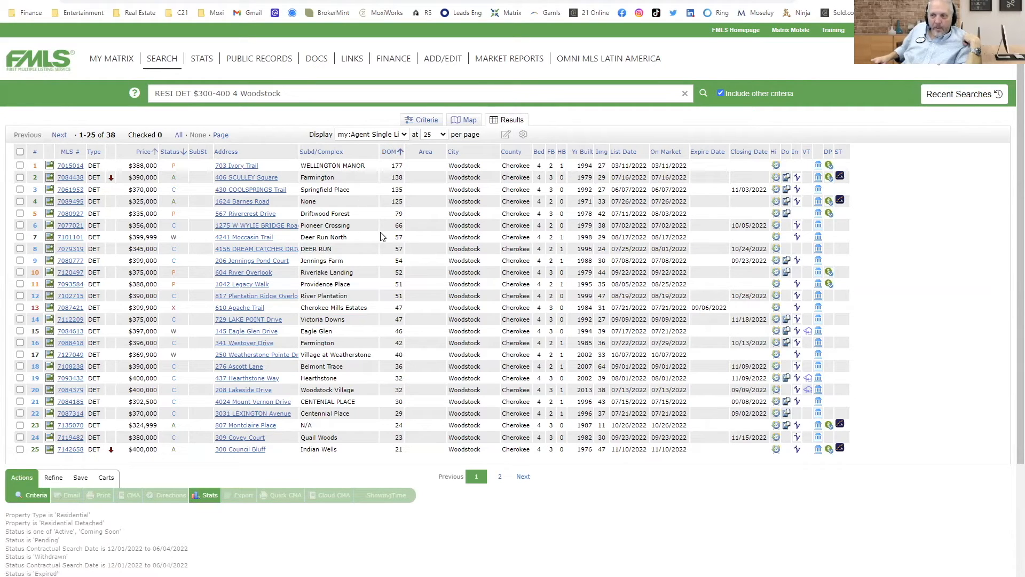
- Open the gear's Set/Clear Defaults options, then dismiss them without saving, keeping the 38 Woodstock results
{"action": "left_click", "coordinate": [524, 136]}
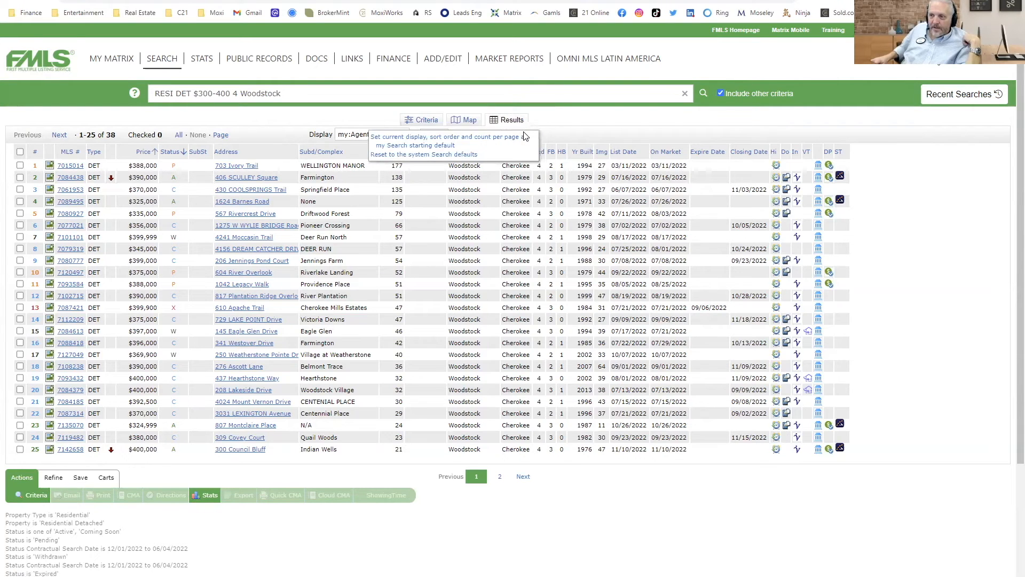
{"action": "left_click", "coordinate": [431, 144]}
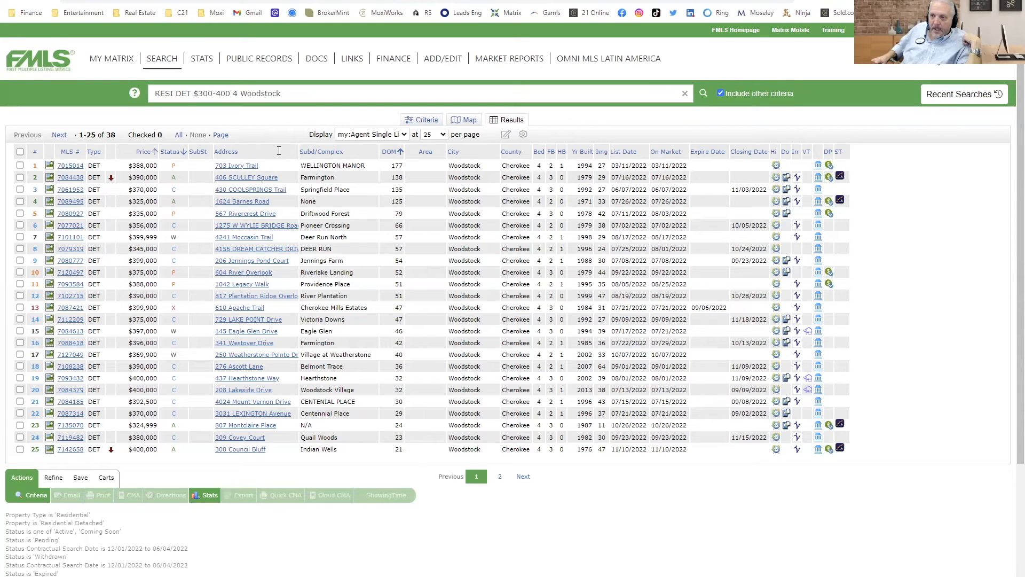
{"action": "left_click", "coordinate": [278, 151]}
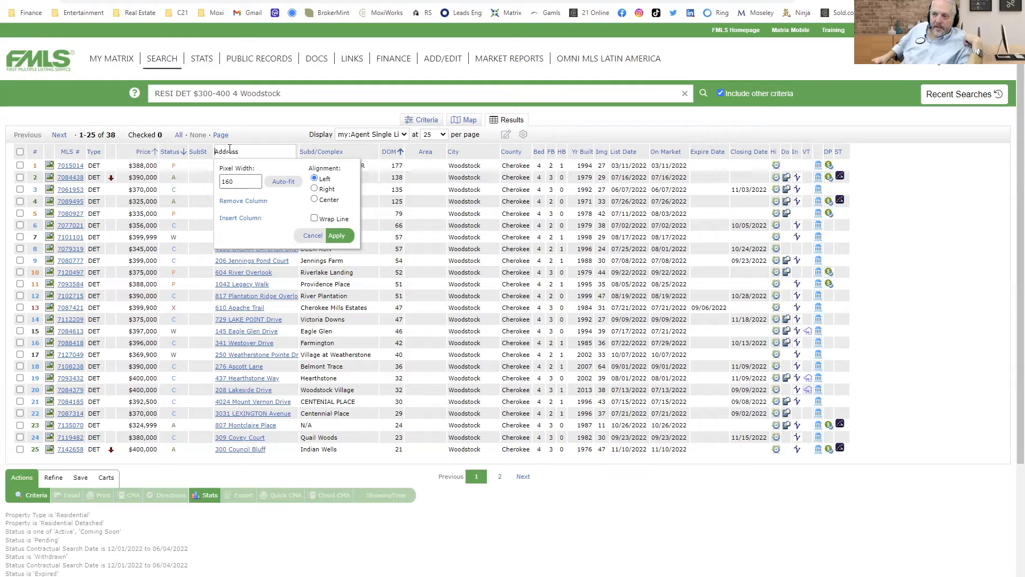
{"action": "type", "text": "Street"}
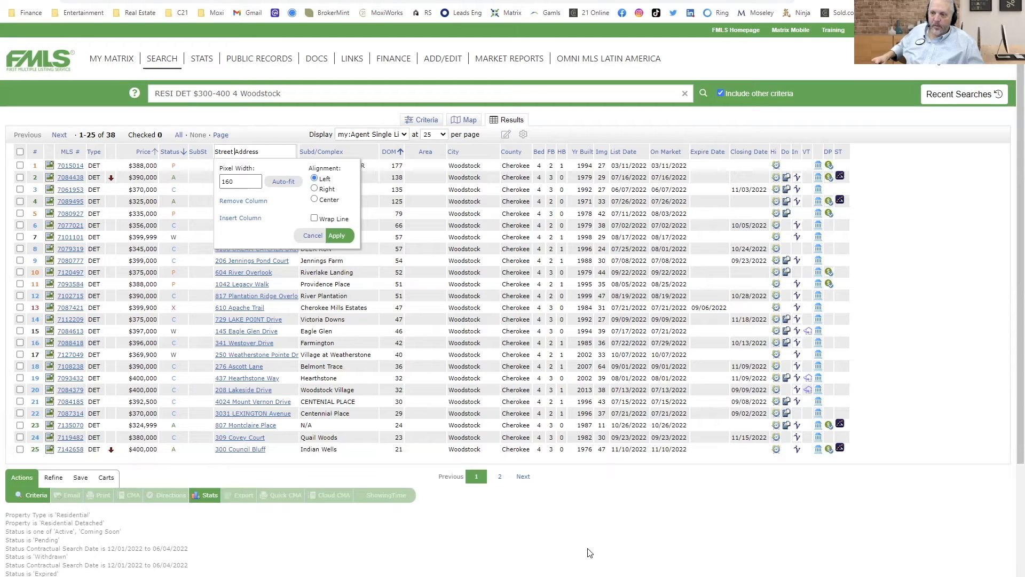
{"action": "left_click", "coordinate": [524, 138]}
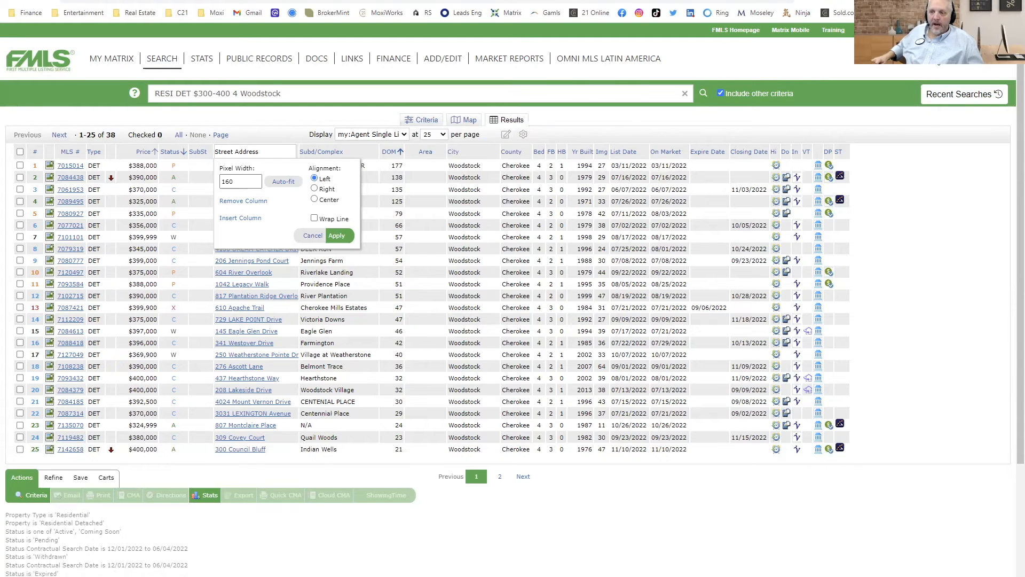
{"action": "left_click", "coordinate": [312, 235]}
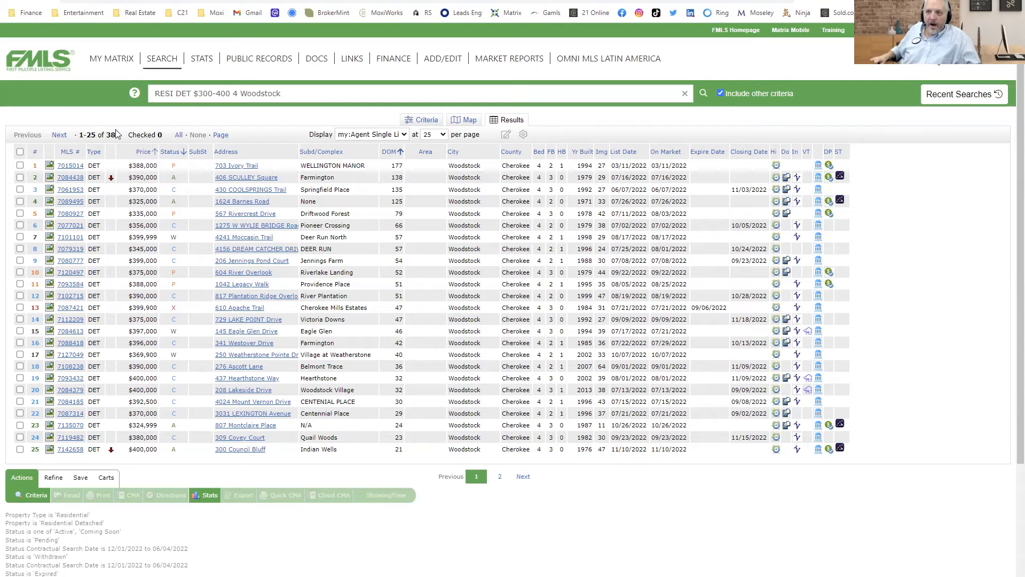
- Open the Residential search criteria form from the SEARCH menu, reloading it once for a fresh form
{"action": "mouse_move", "coordinate": [162, 63]}
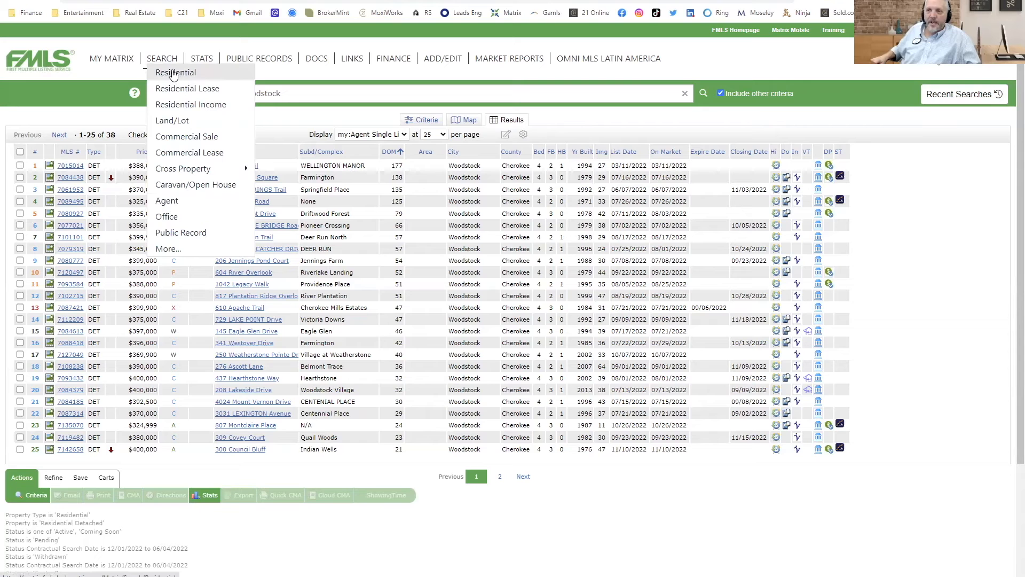
{"action": "left_click", "coordinate": [173, 73]}
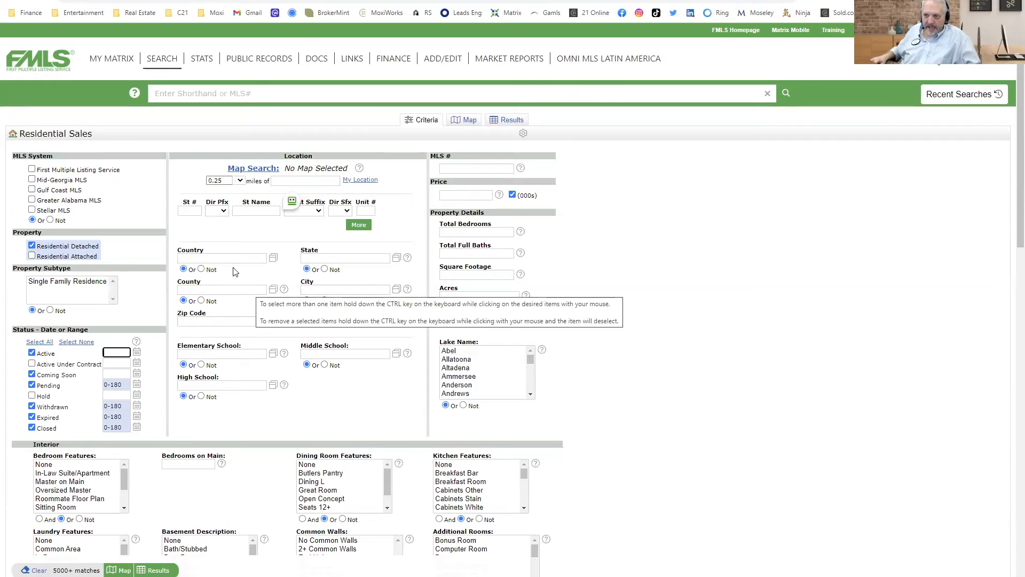
{"action": "mouse_move", "coordinate": [163, 62]}
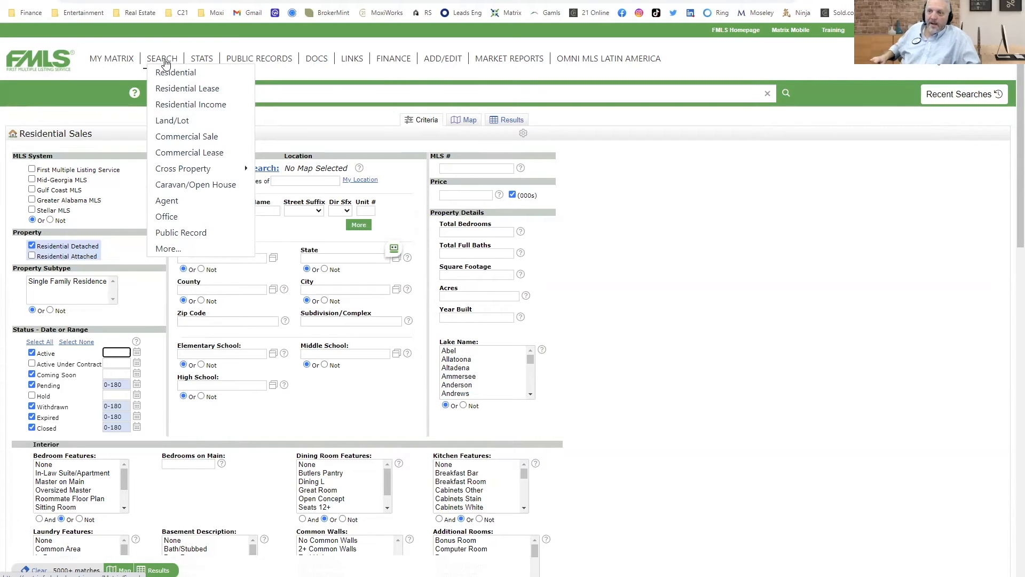
{"action": "left_click", "coordinate": [170, 75]}
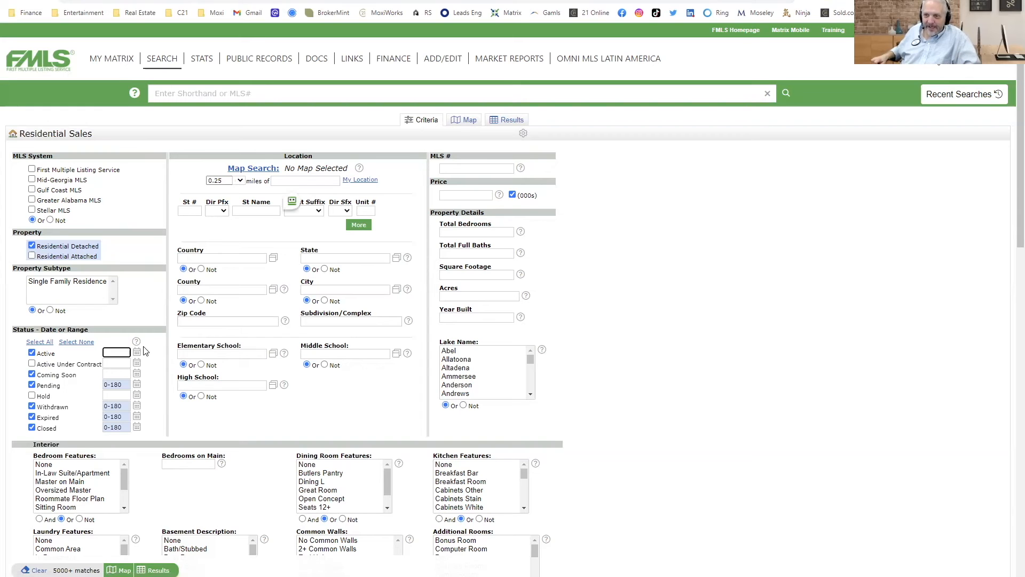
{"action": "mouse_move", "coordinate": [154, 60]}
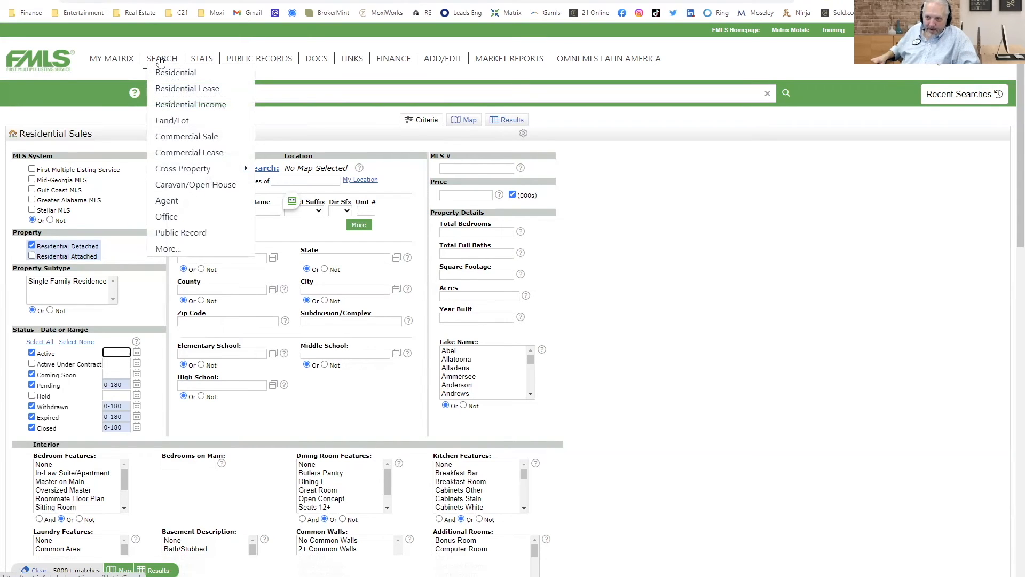
- Switch to the Land/Lot search criteria, then open the Agent quick search form
{"action": "left_click", "coordinate": [171, 122]}
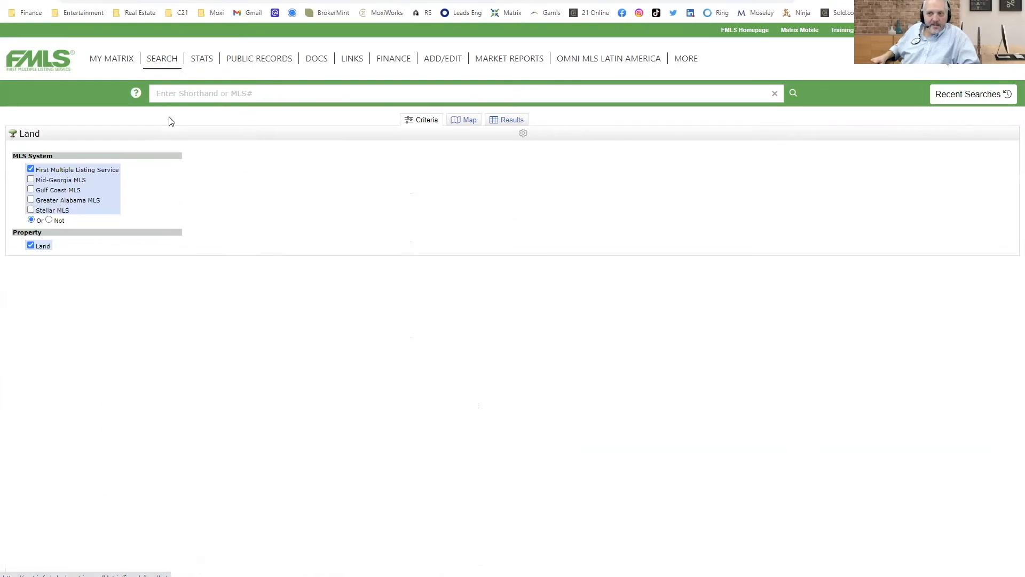
{"action": "mouse_move", "coordinate": [164, 56]}
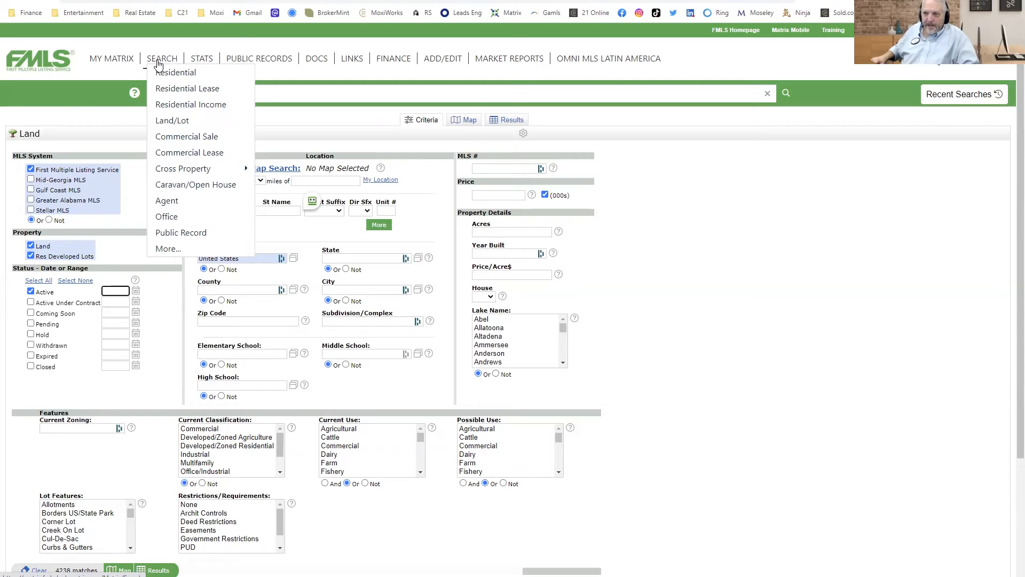
{"action": "left_click", "coordinate": [167, 202]}
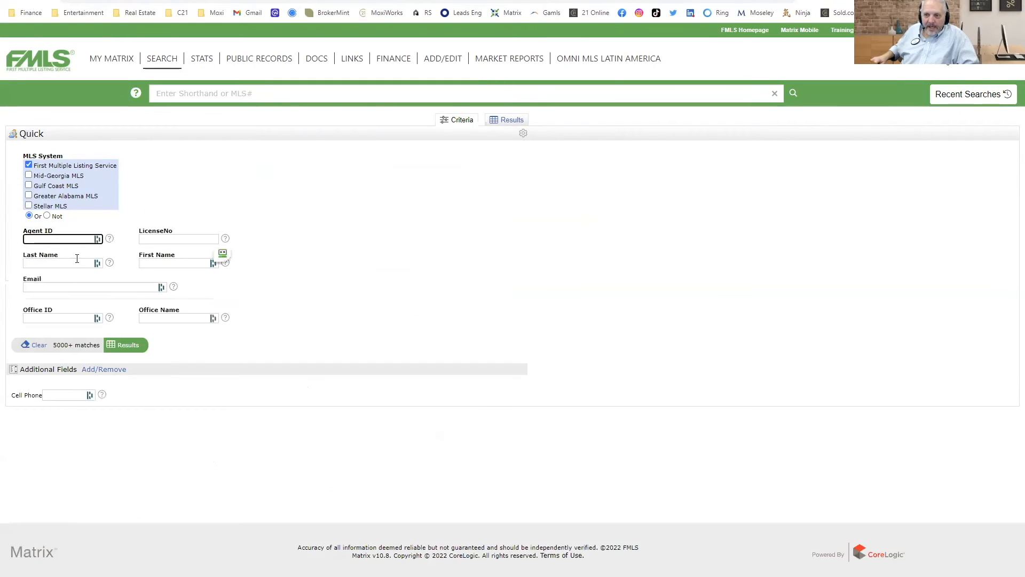
- Search for agents by entering the agent's last name
{"action": "left_click", "coordinate": [57, 264]}
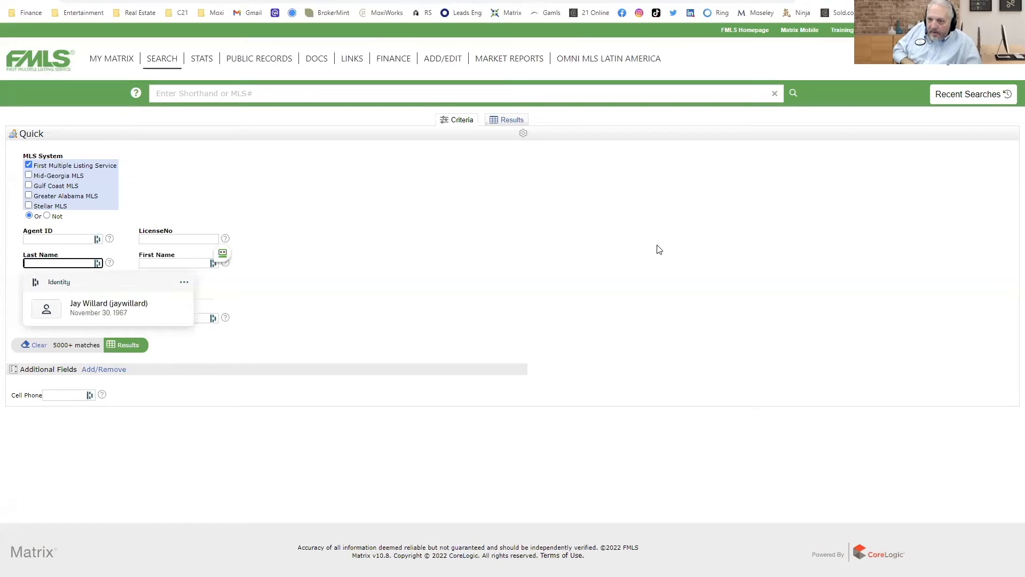
{"action": "type", "text": "Desant"}
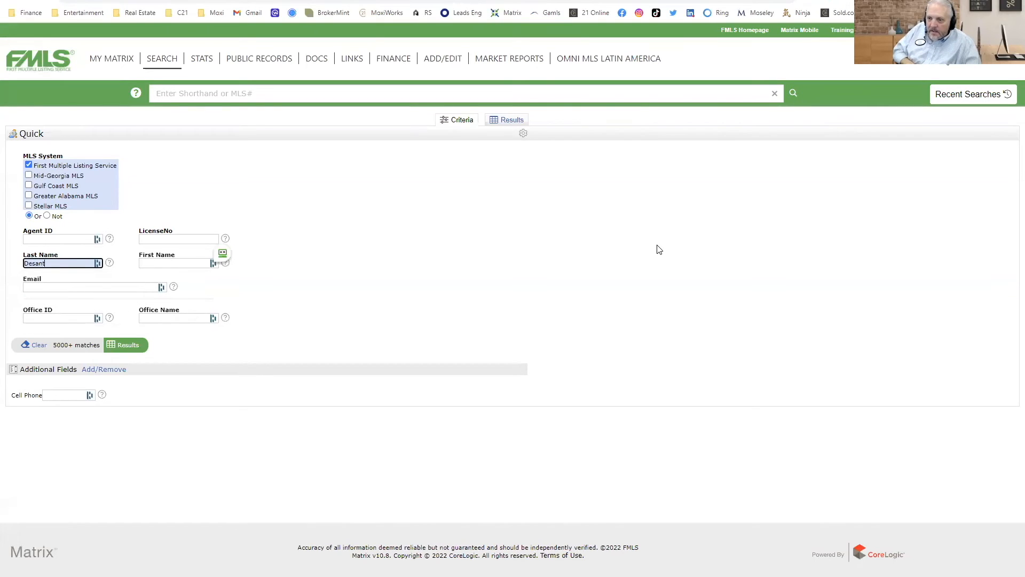
{"action": "type", "text": "is"}
{"action": "key", "text": "Return"}
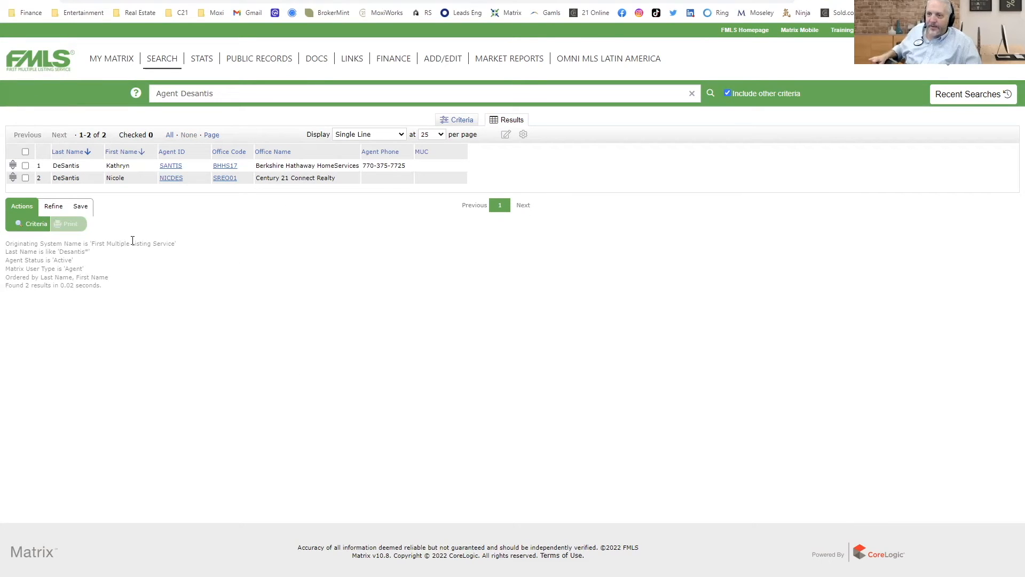
- Open the Century 21 Connect Realty agent's full record, try My Active Listings, then return
{"action": "left_click", "coordinate": [170, 179]}
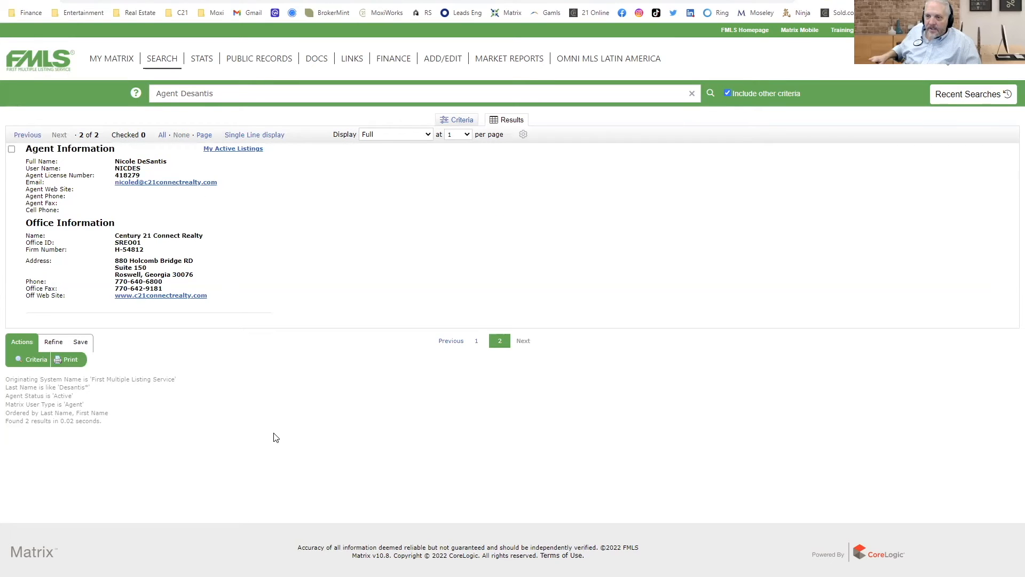
{"action": "left_click", "coordinate": [233, 151]}
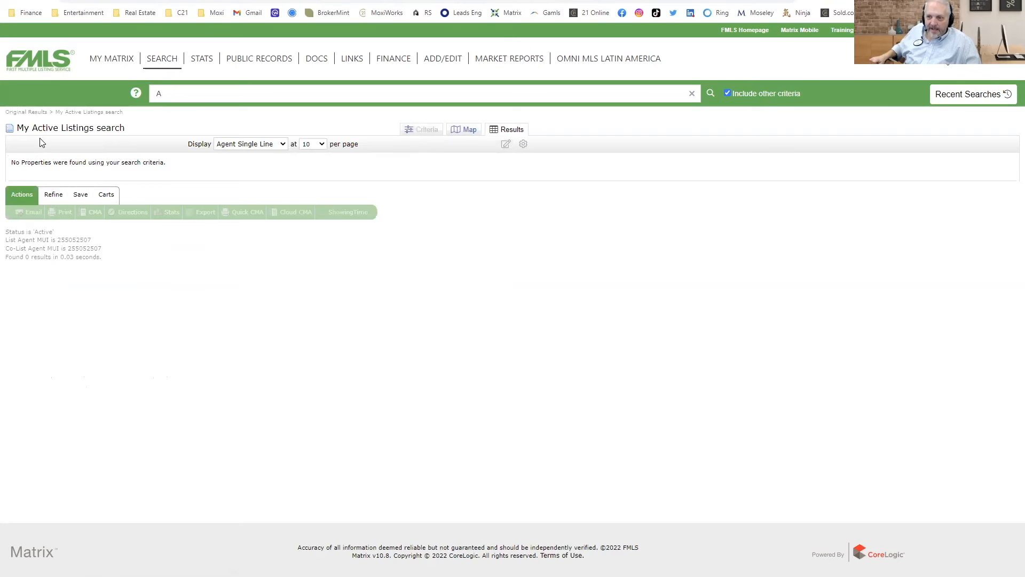
{"action": "left_click", "coordinate": [13, 2]}
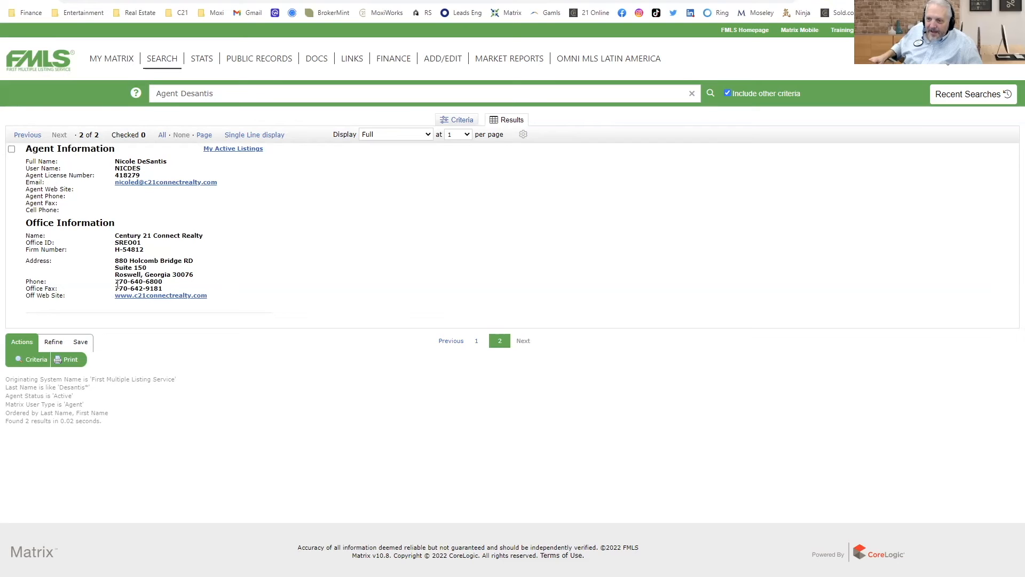
- Highlight the office phone, fax and website lines, then clear the highlight
{"action": "left_click_drag", "start_coordinate": [116, 281], "coordinate": [172, 295]}
{"action": "left_click", "coordinate": [435, 443]}
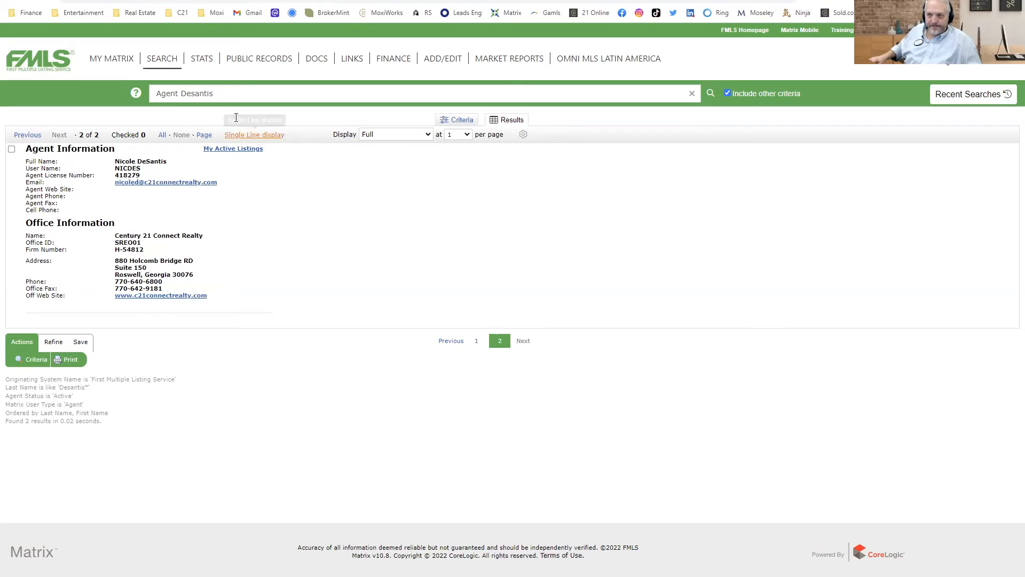
{"action": "mouse_move", "coordinate": [171, 72]}
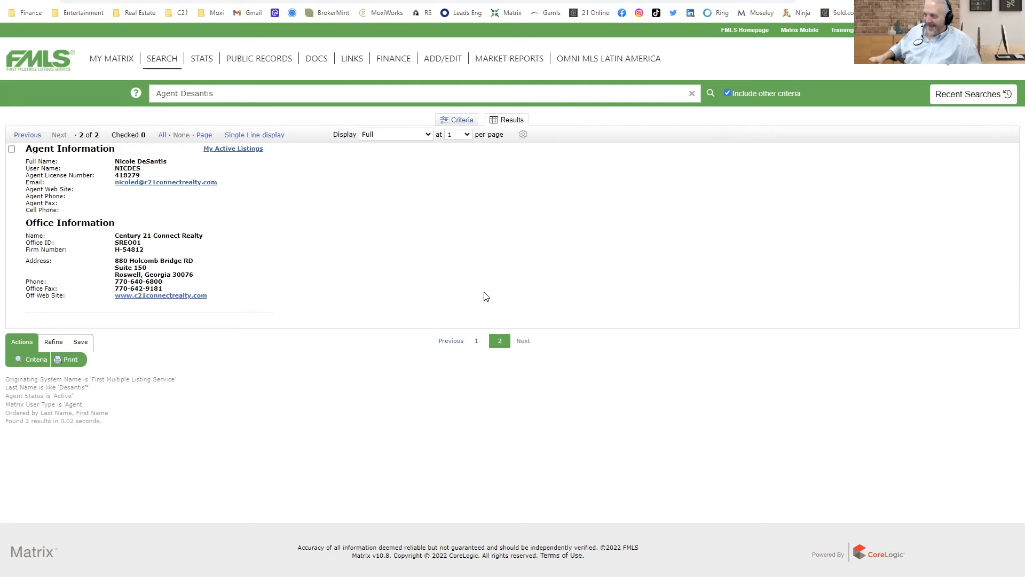
{"action": "mouse_move", "coordinate": [113, 56]}
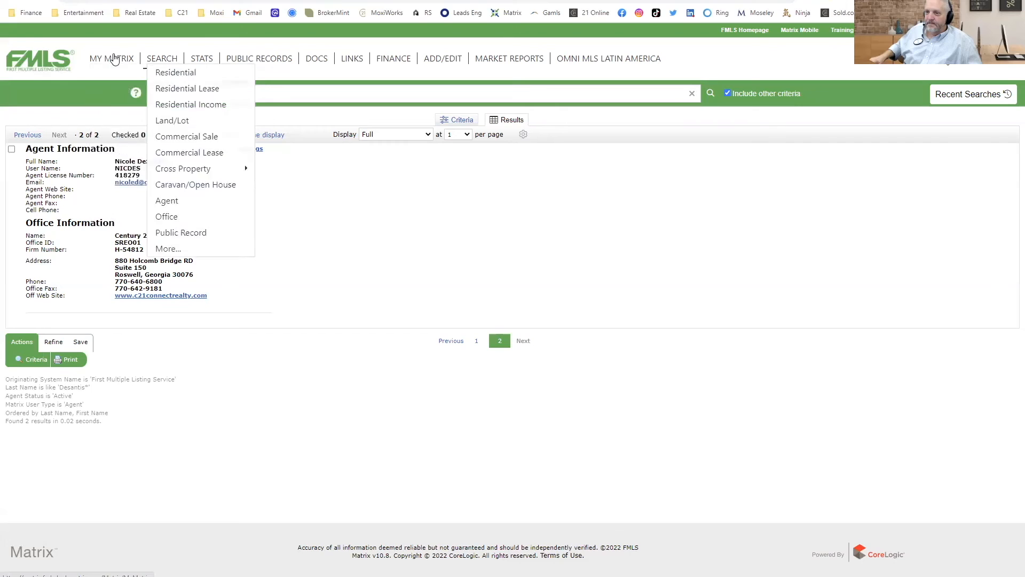
{"action": "left_click", "coordinate": [119, 73]}
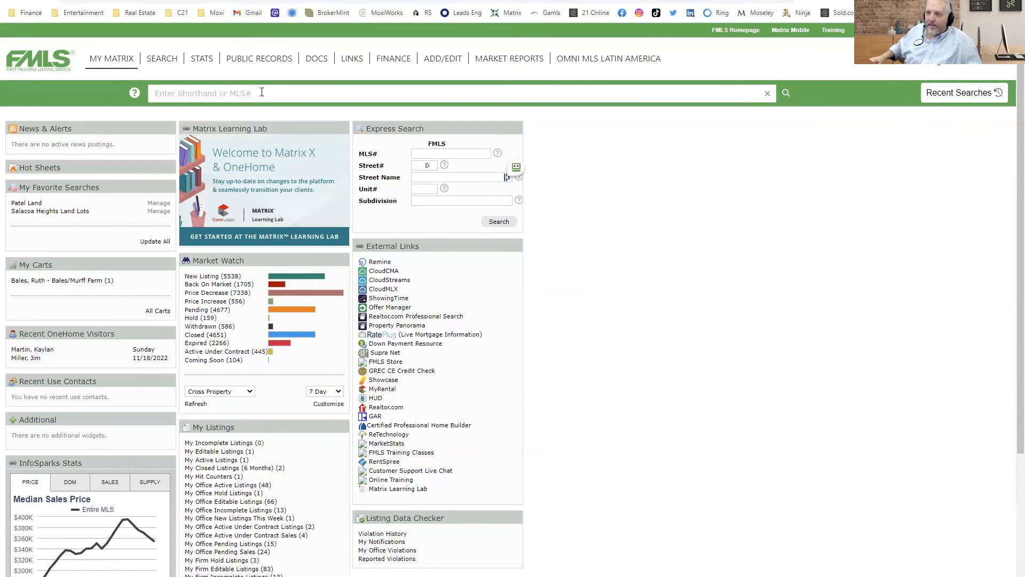
{"action": "left_click", "coordinate": [230, 485]}
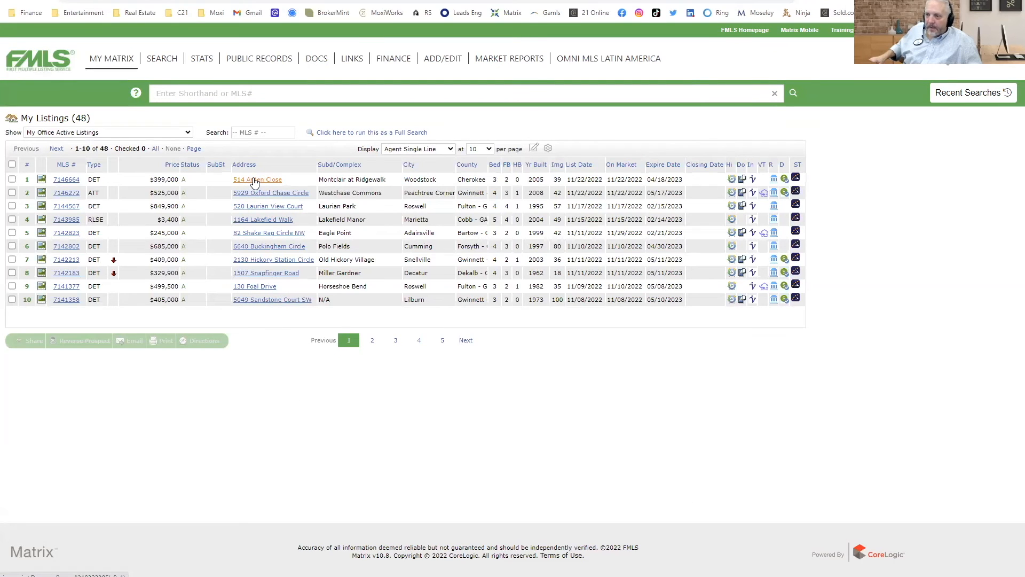
{"action": "left_click", "coordinate": [254, 180]}
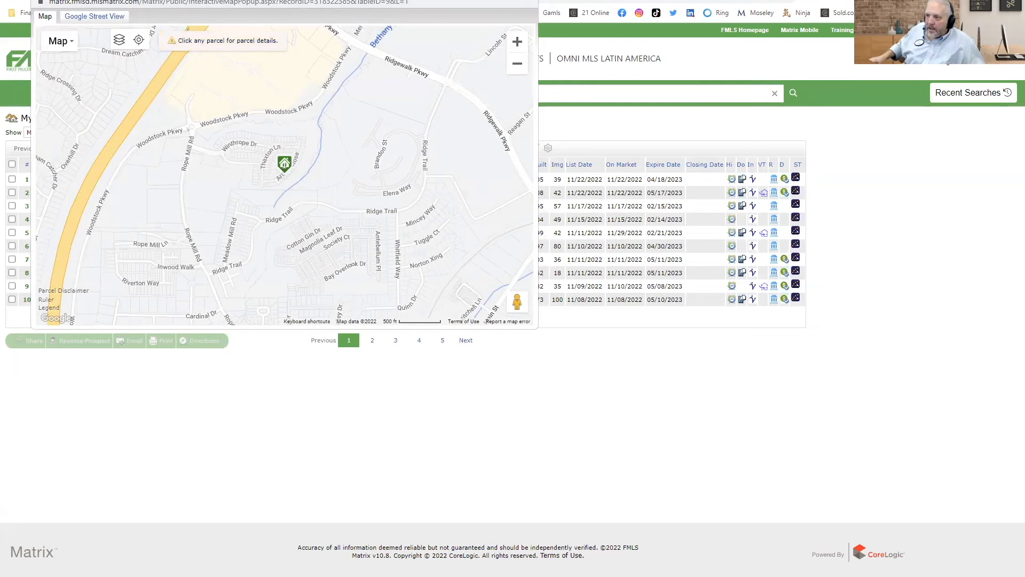
{"action": "left_click", "coordinate": [569, 212]}
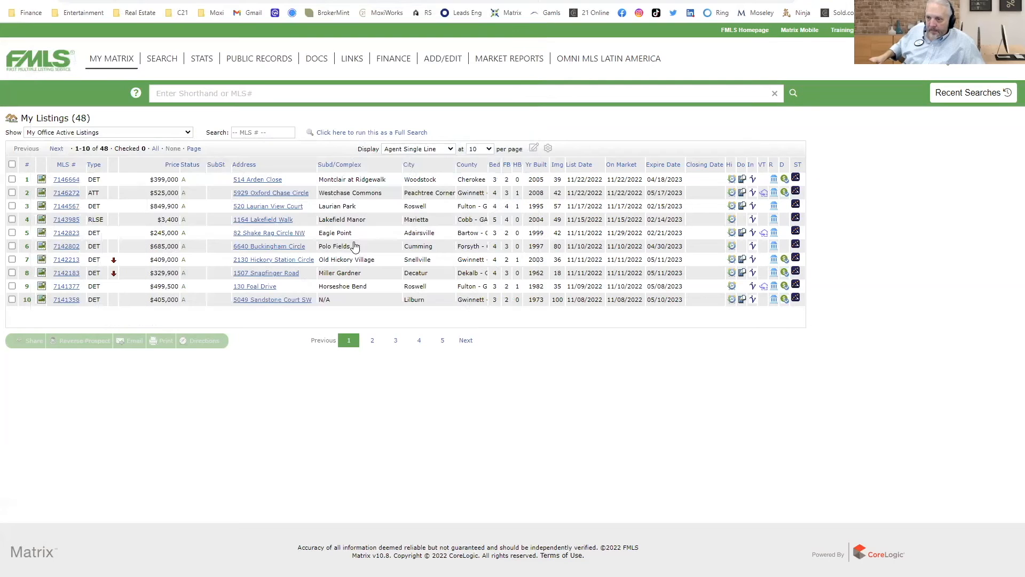
{"action": "left_click", "coordinate": [64, 181]}
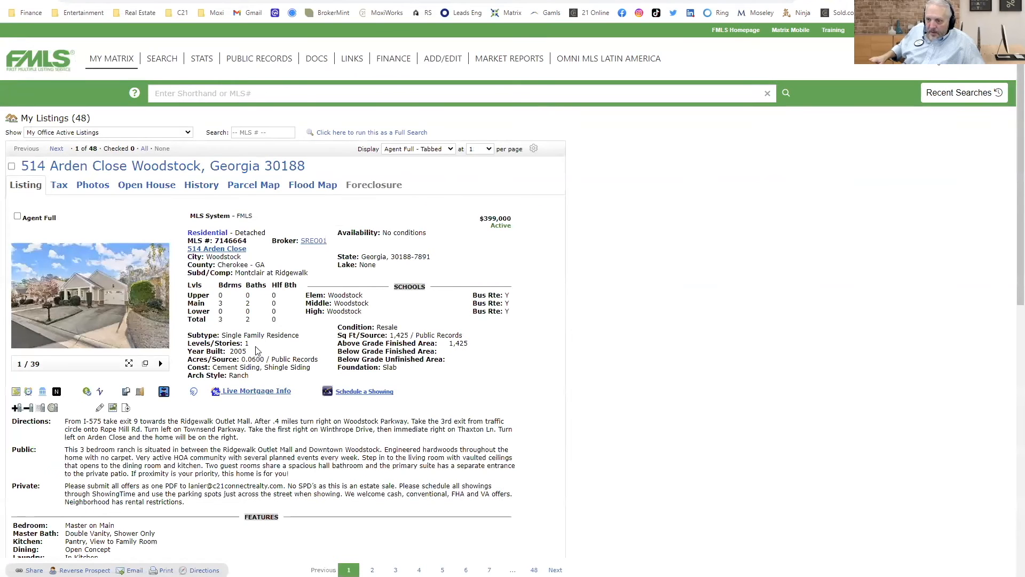
{"action": "scroll", "coordinate": [276, 355], "scroll_direction": "down", "scroll_amount": 6}
{"action": "scroll", "coordinate": [276, 355], "scroll_direction": "down", "scroll_amount": 3}
{"action": "scroll", "coordinate": [336, 355], "scroll_direction": "up", "scroll_amount": 2}
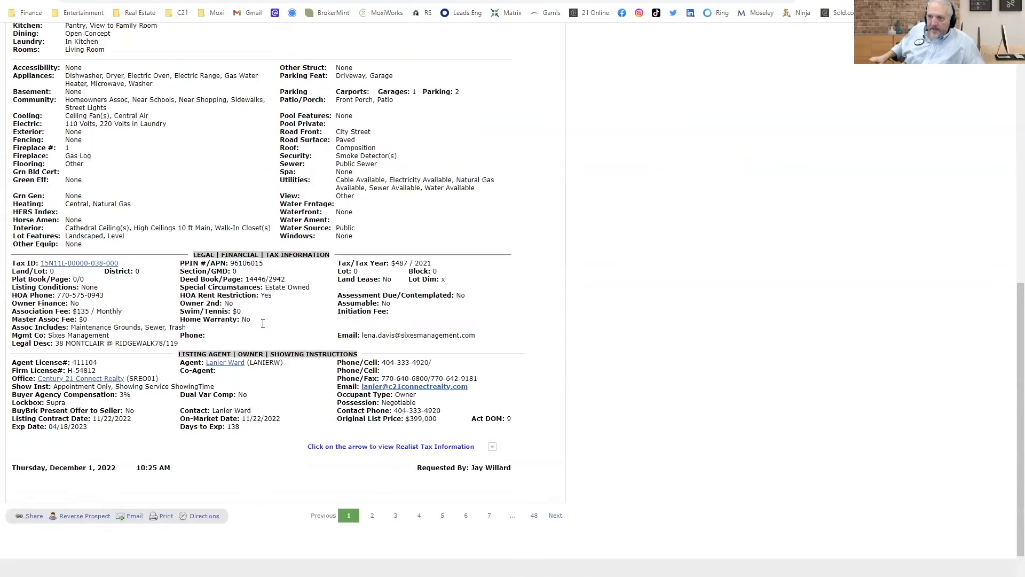
{"action": "scroll", "coordinate": [338, 351], "scroll_direction": "up", "scroll_amount": 7}
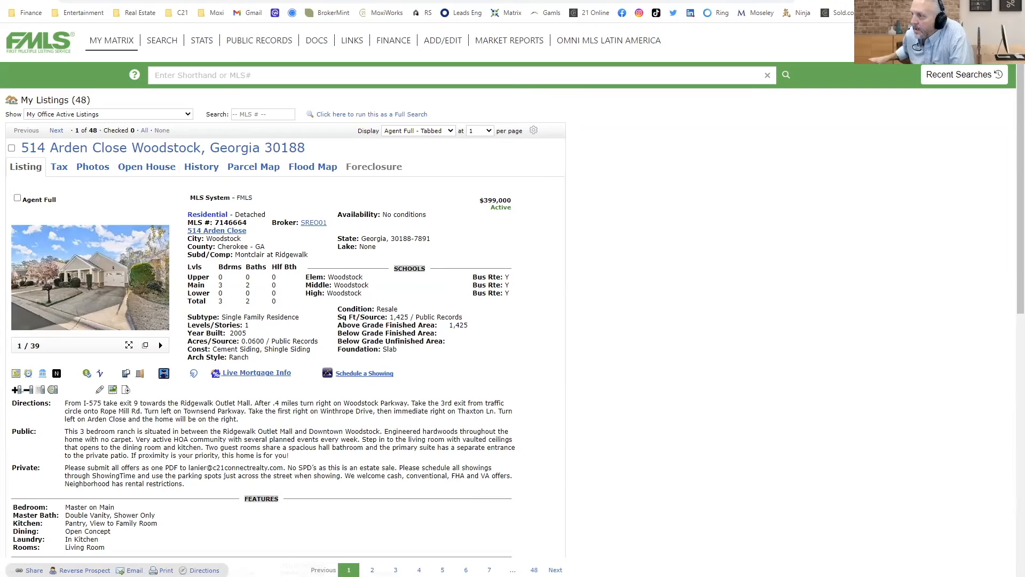
{"action": "left_click", "coordinate": [1017, 2]}
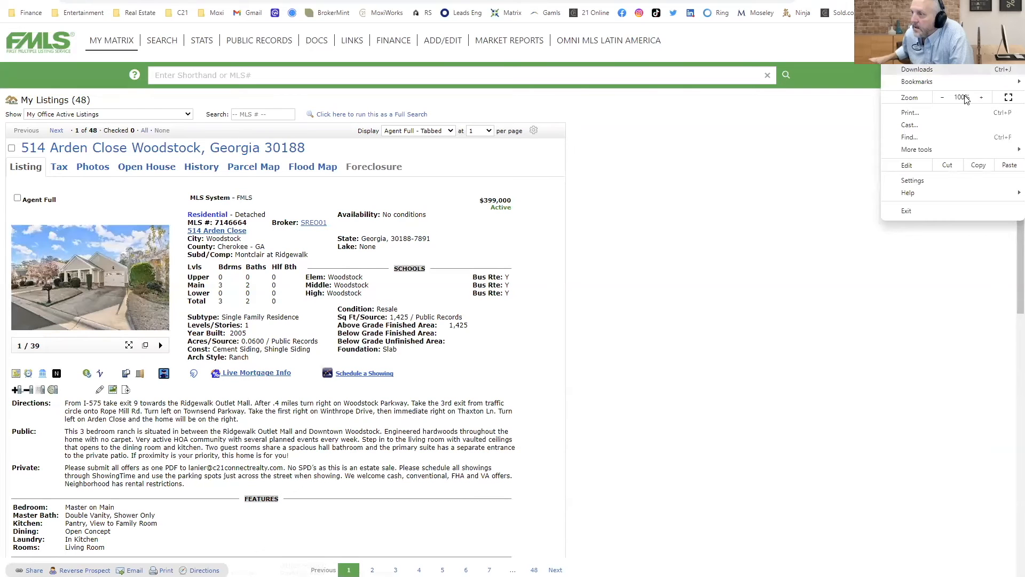
{"action": "left_click", "coordinate": [981, 97]}
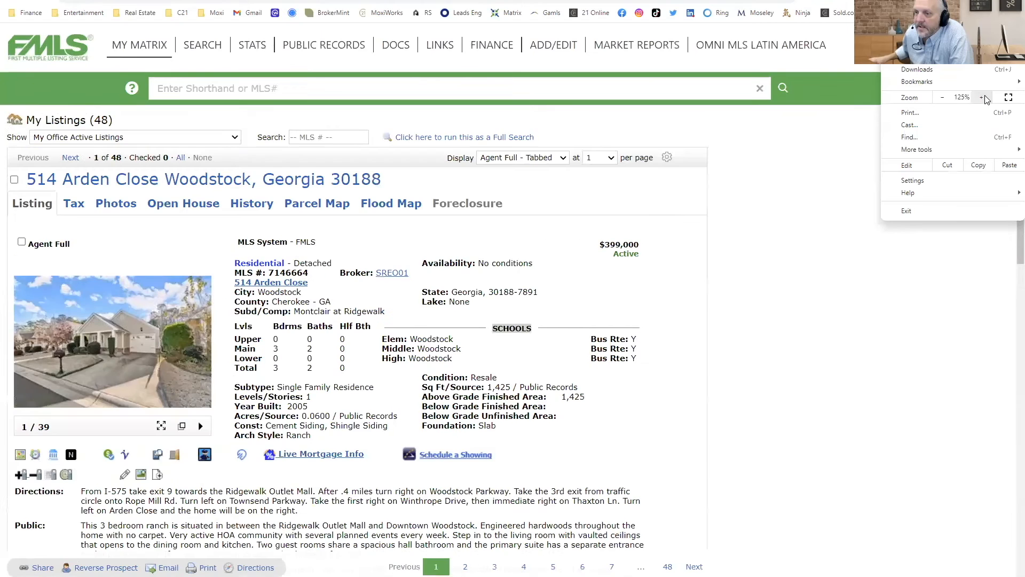
{"action": "left_click", "coordinate": [982, 97]}
{"action": "left_click", "coordinate": [671, 229]}
- Show the property's location on the map, then close the map popup
{"action": "scroll", "coordinate": [672, 229], "scroll_direction": "down", "scroll_amount": 3}
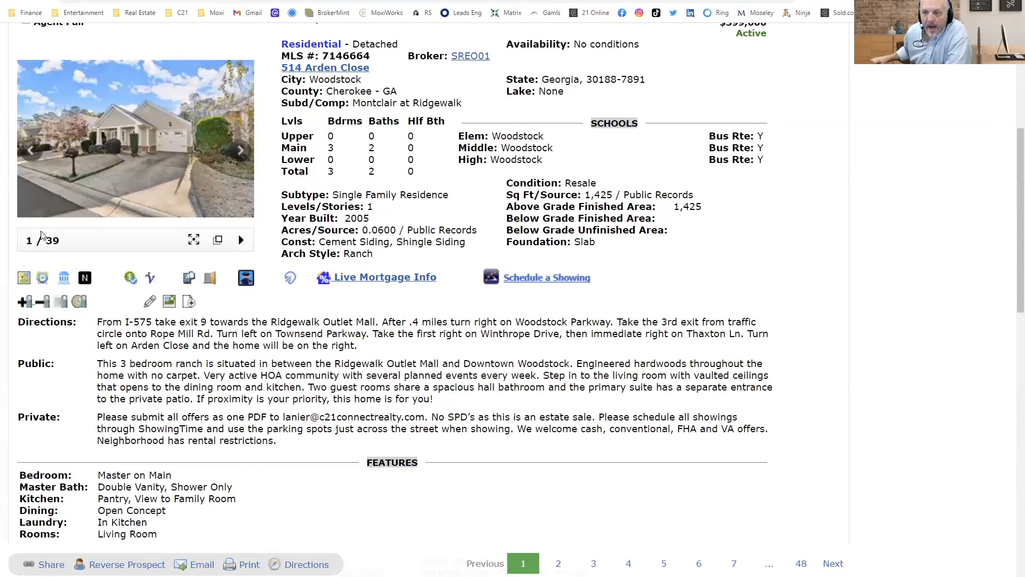
{"action": "left_click", "coordinate": [24, 279]}
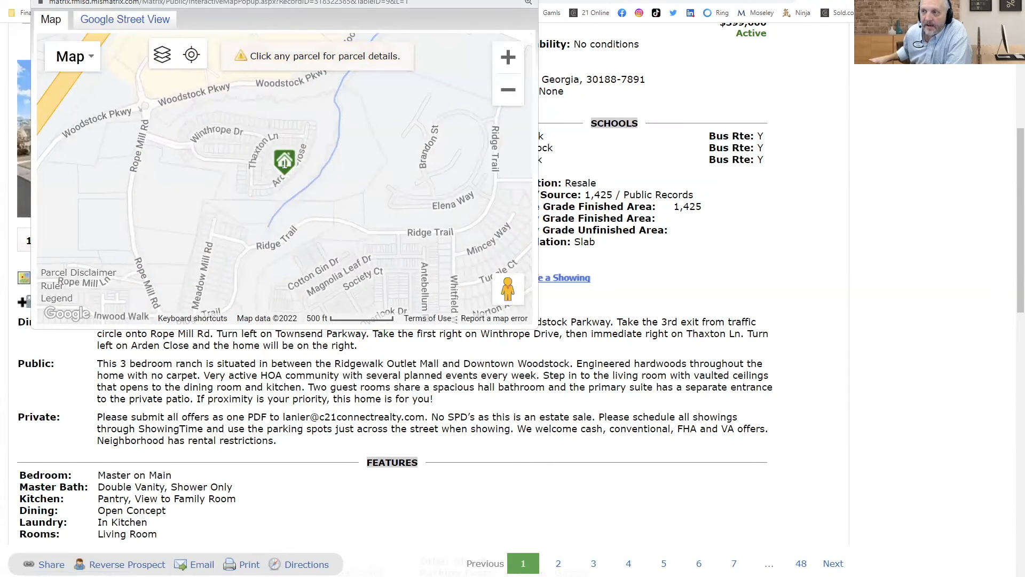
{"action": "left_click", "coordinate": [526, 0]}
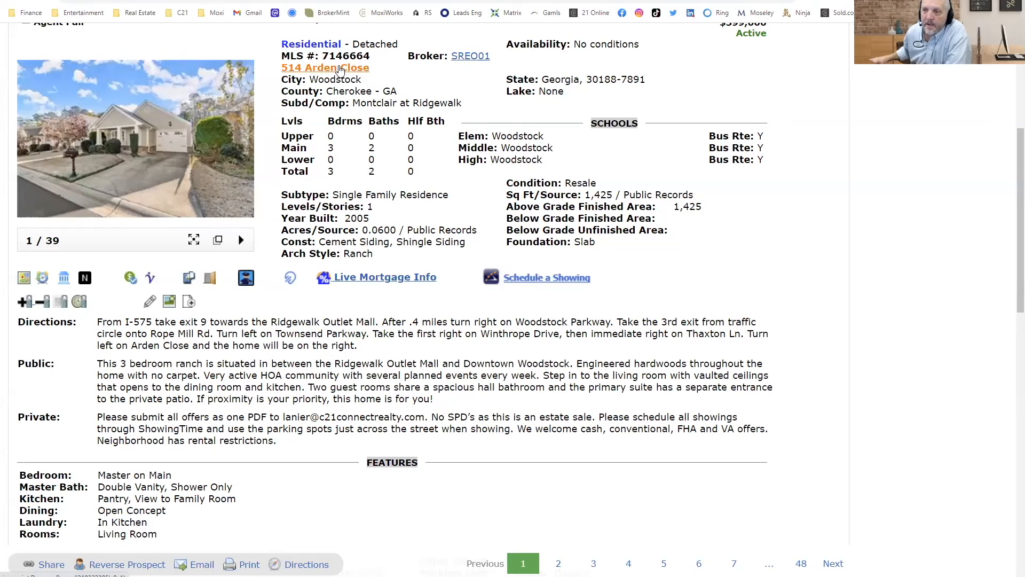
{"action": "left_click", "coordinate": [43, 278]}
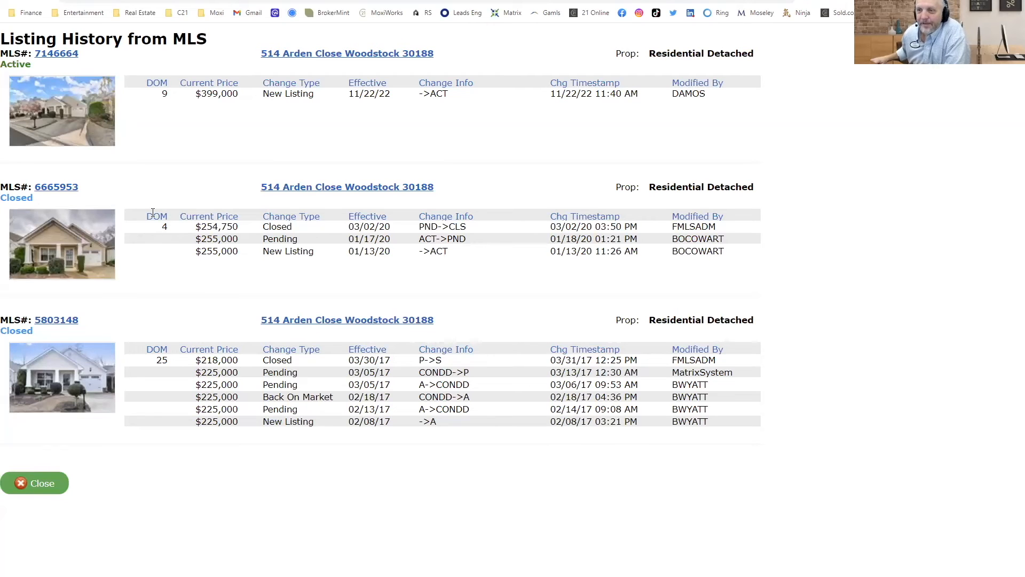
{"action": "left_click", "coordinate": [54, 188]}
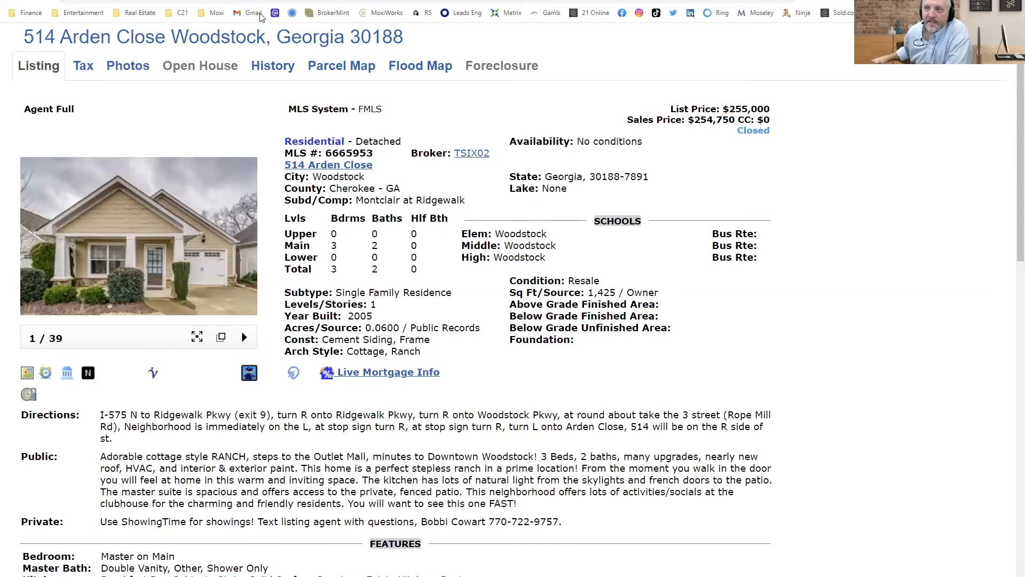
{"action": "key", "text": "ctrl+w"}
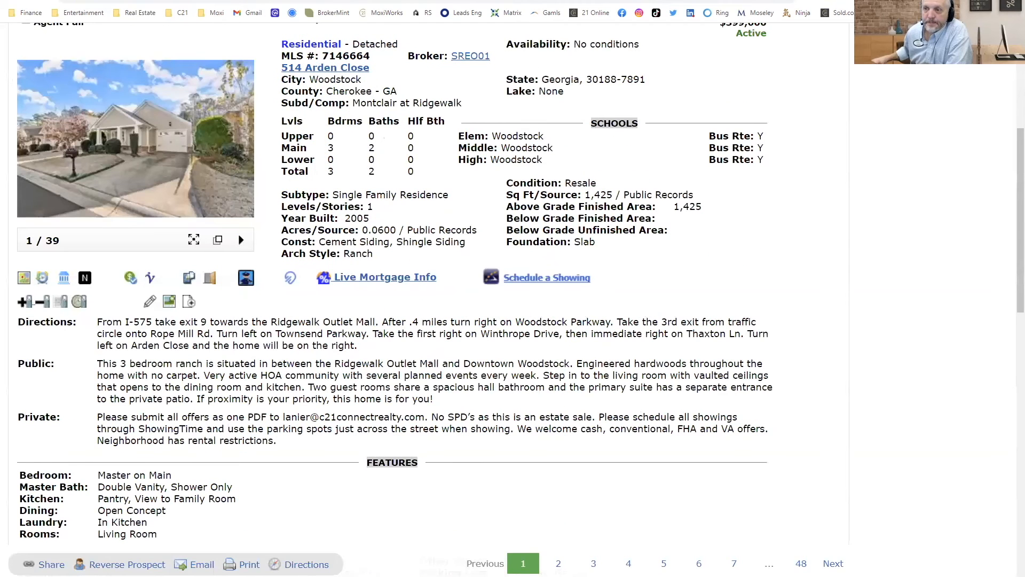
{"action": "left_click", "coordinate": [64, 278]}
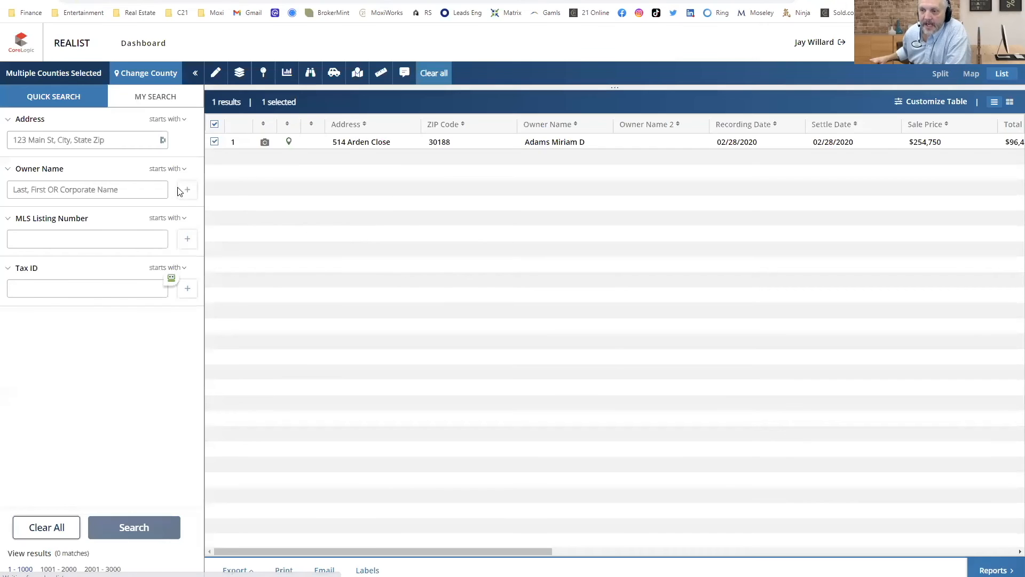
{"action": "left_click", "coordinate": [374, 147]}
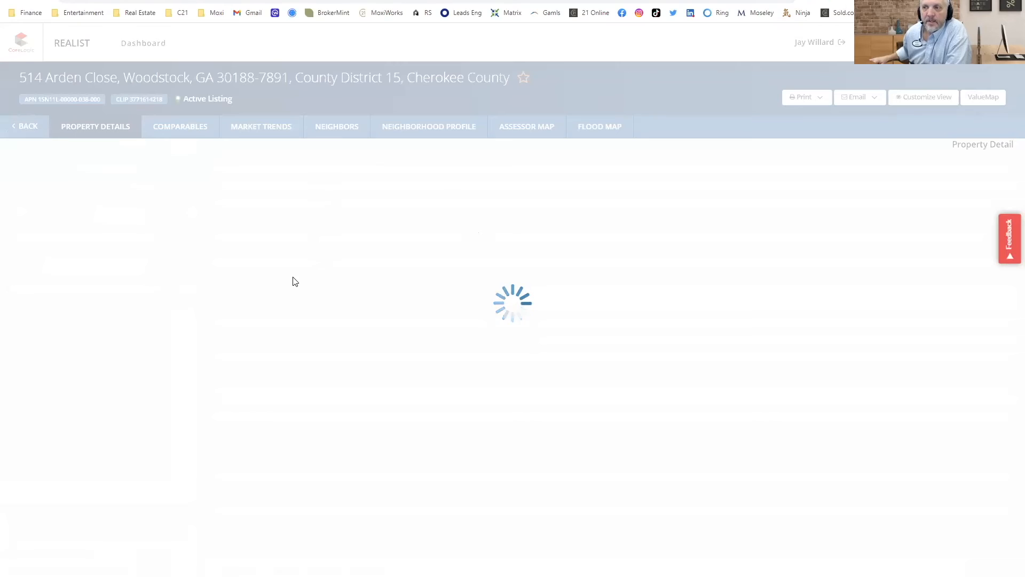
{"action": "scroll", "coordinate": [247, 286], "scroll_direction": "down", "scroll_amount": 20}
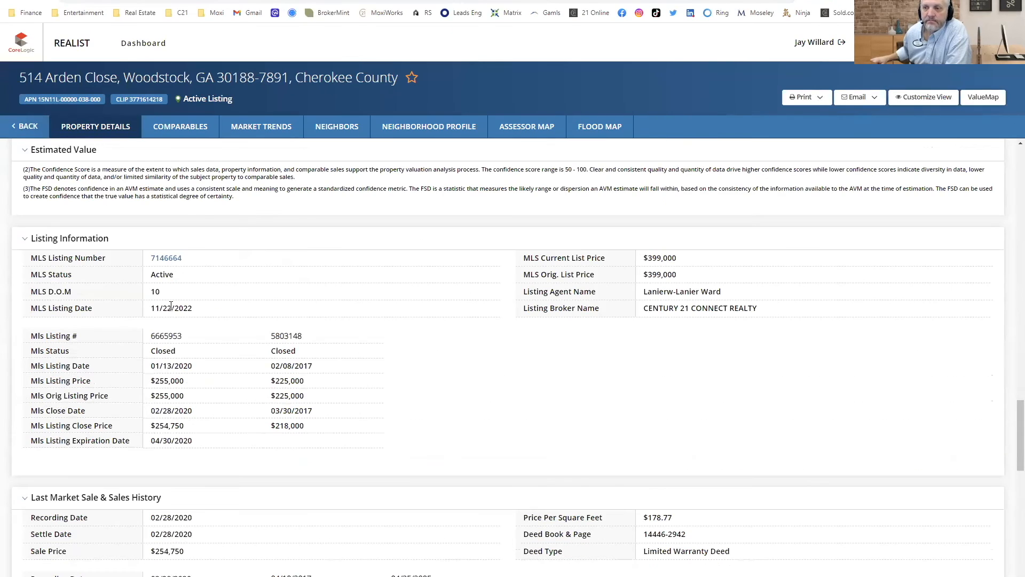
{"action": "scroll", "coordinate": [248, 352], "scroll_direction": "down", "scroll_amount": 5}
{"action": "scroll", "coordinate": [269, 346], "scroll_direction": "down", "scroll_amount": 7}
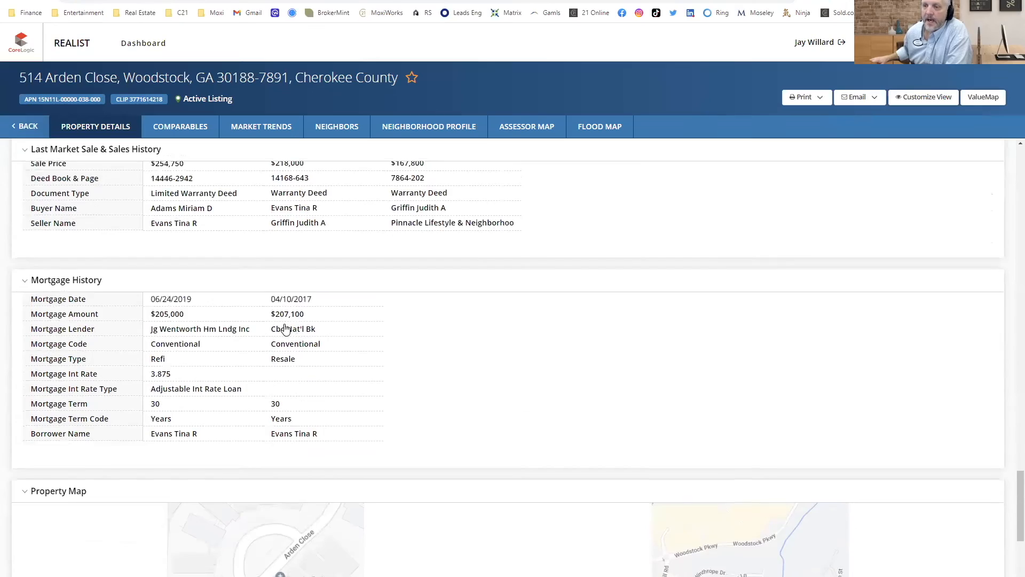
{"action": "scroll", "coordinate": [418, 323], "scroll_direction": "up", "scroll_amount": 20}
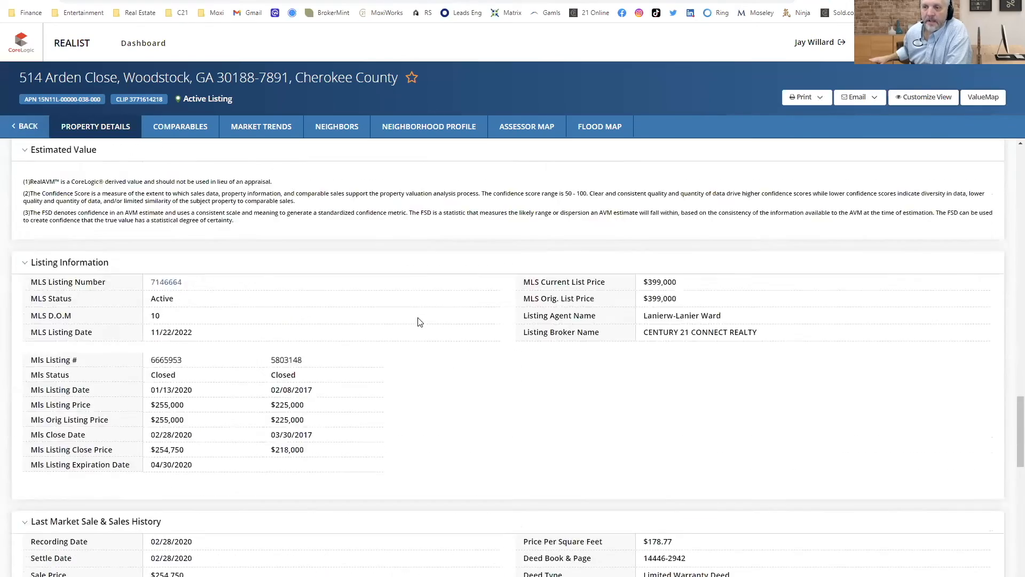
{"action": "scroll", "coordinate": [425, 325], "scroll_direction": "up", "scroll_amount": 4}
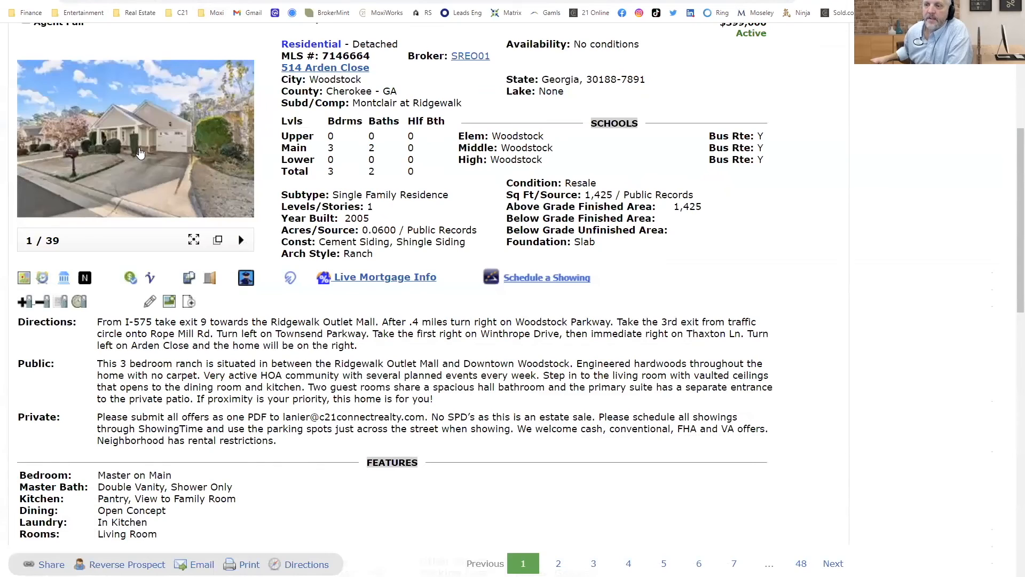
{"action": "left_click", "coordinate": [363, 1]}
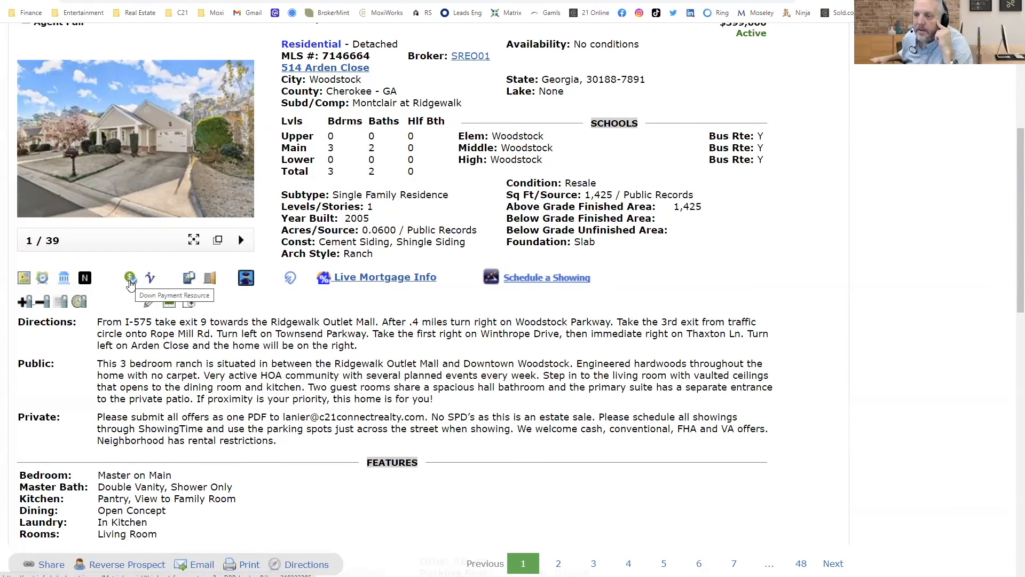
{"action": "left_click", "coordinate": [189, 278]}
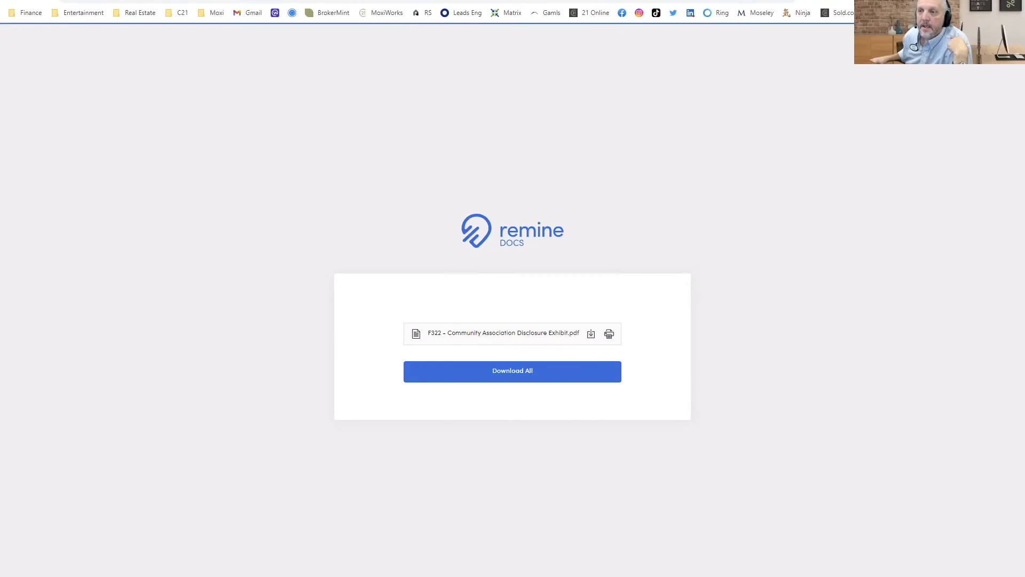
{"action": "key", "text": "ctrl+w"}
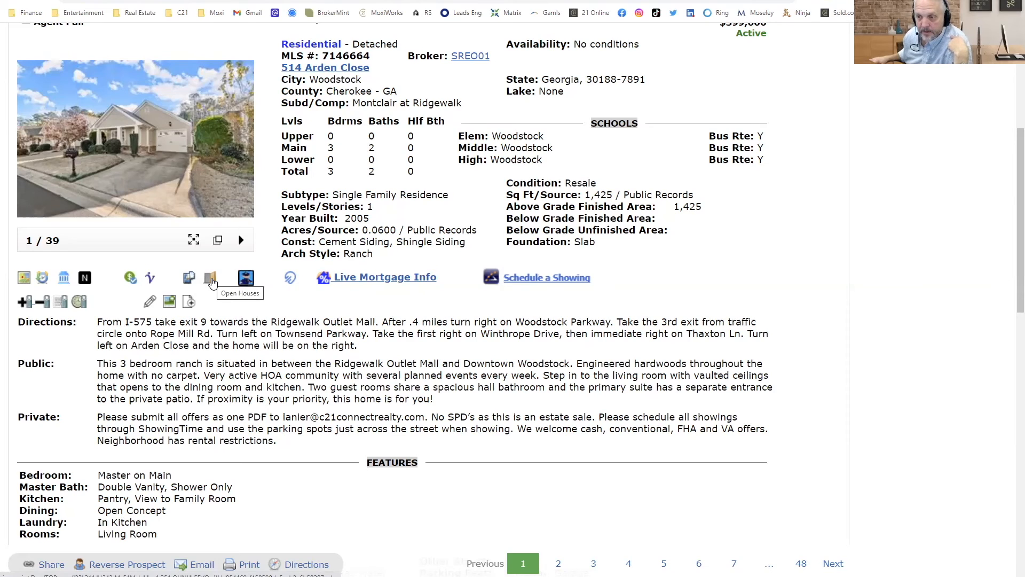
{"action": "left_click", "coordinate": [211, 282]}
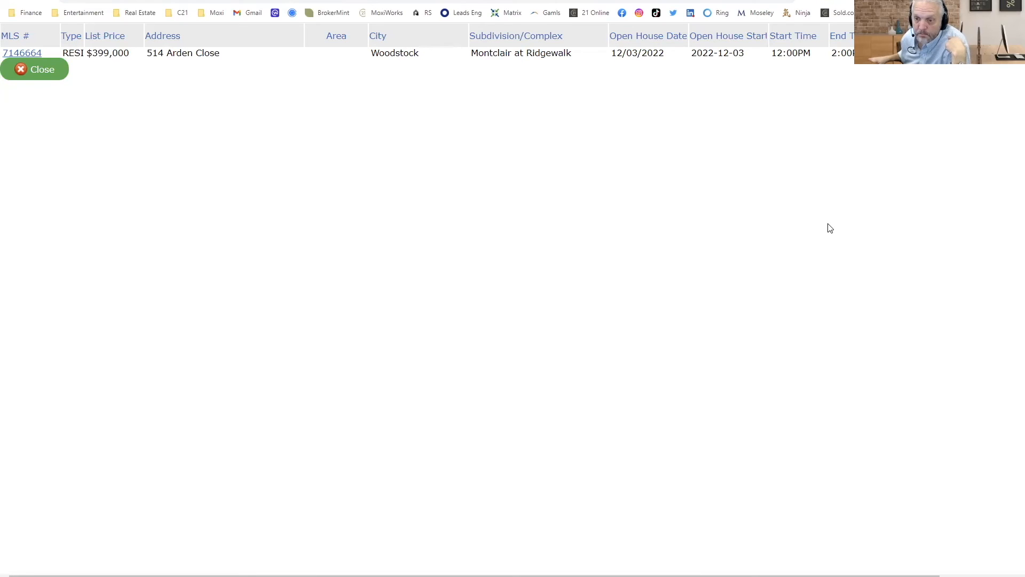
- Close the 12/03/2022 open house results and highlight the listing's 1,425 square footage
{"action": "left_click", "coordinate": [37, 69]}
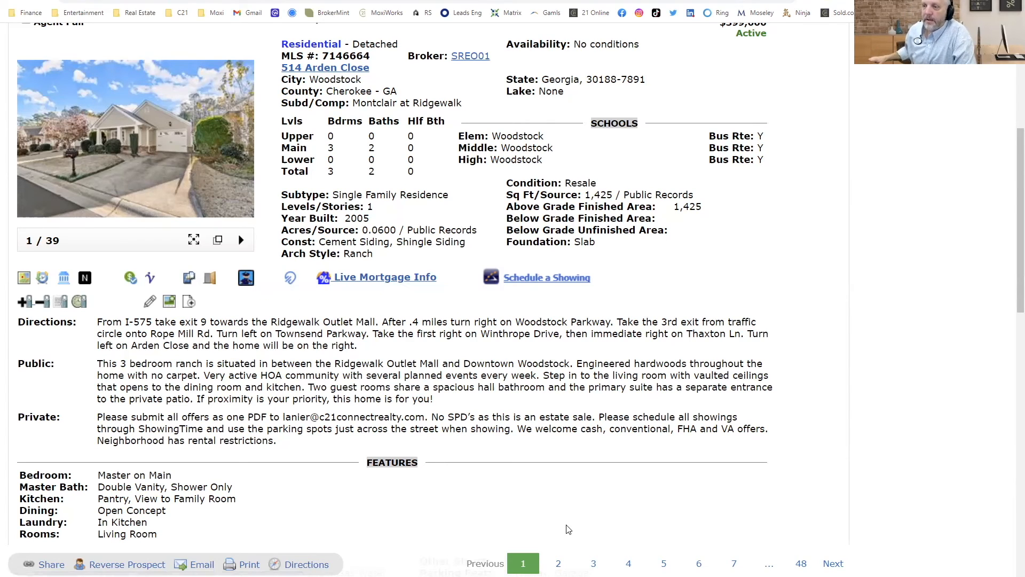
{"action": "scroll", "coordinate": [545, 472], "scroll_direction": "up", "scroll_amount": 2}
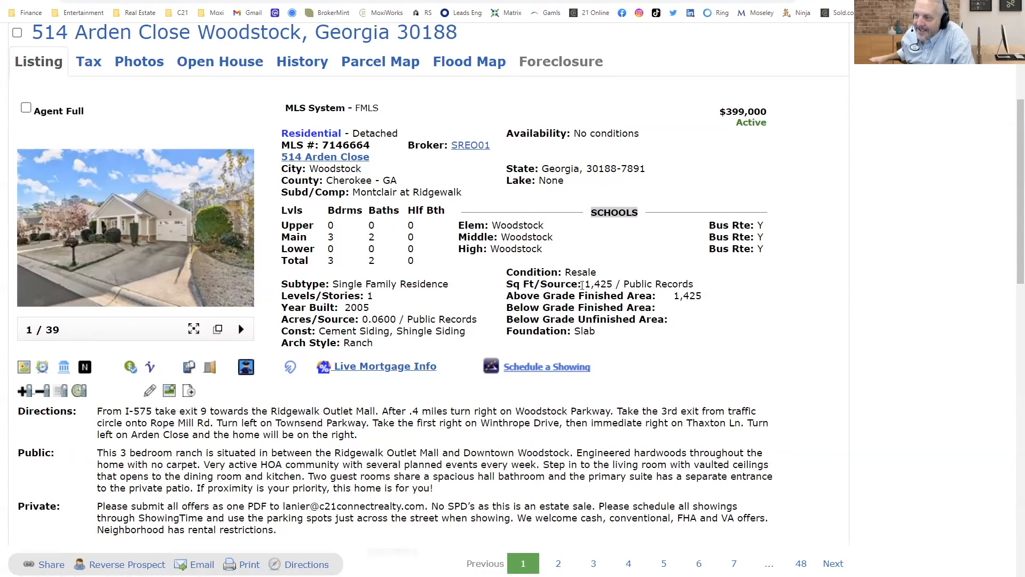
{"action": "left_click_drag", "start_coordinate": [596, 284], "coordinate": [616, 287]}
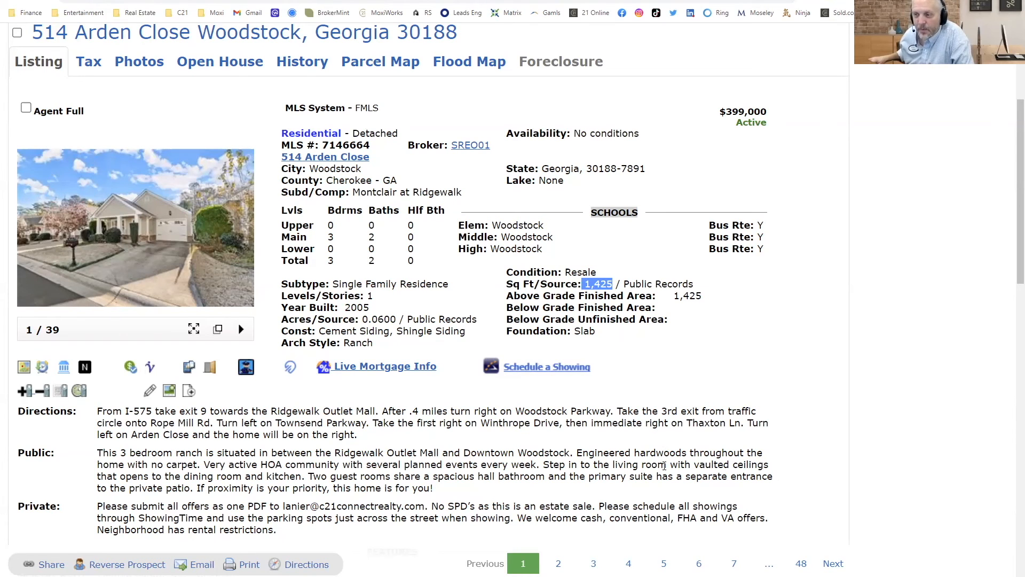
{"action": "left_click", "coordinate": [247, 368]}
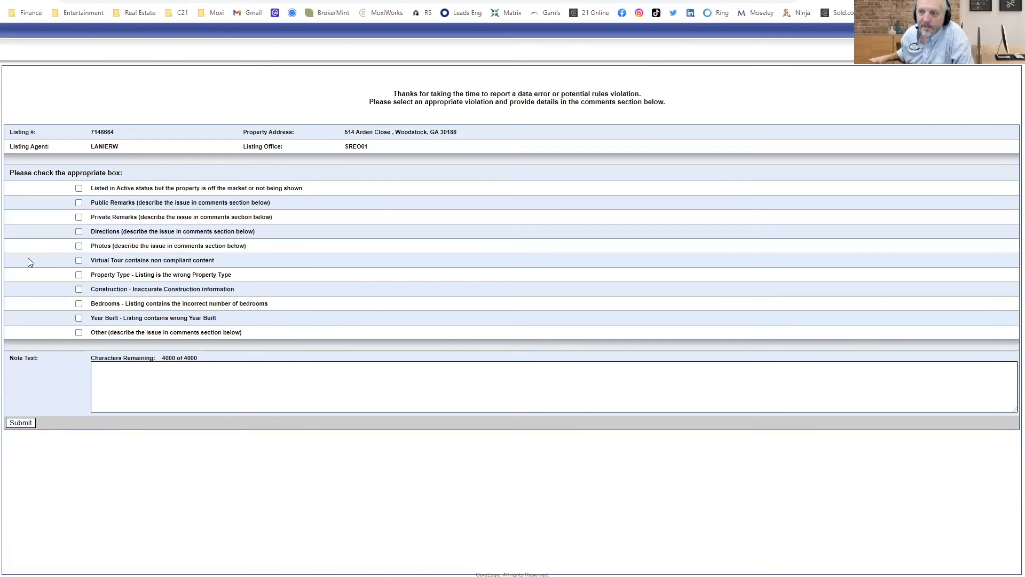
{"action": "left_click", "coordinate": [105, 368]}
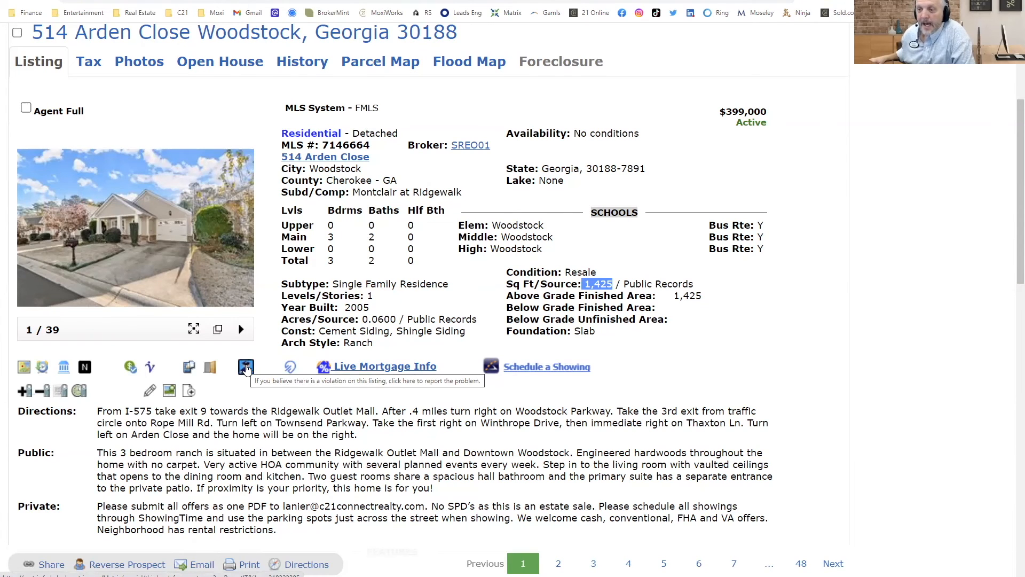
{"action": "scroll", "coordinate": [246, 373], "scroll_direction": "down", "scroll_amount": 2}
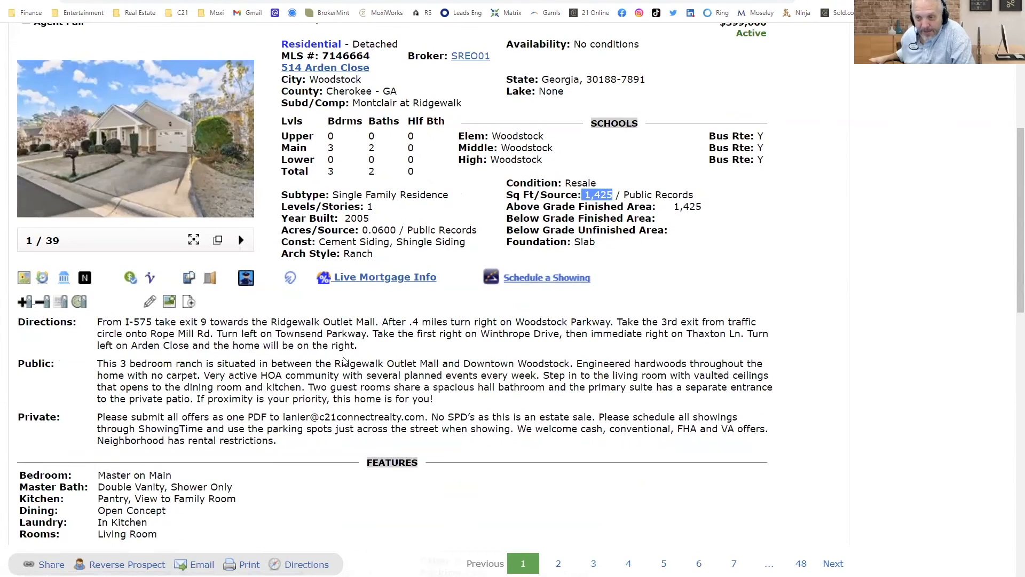